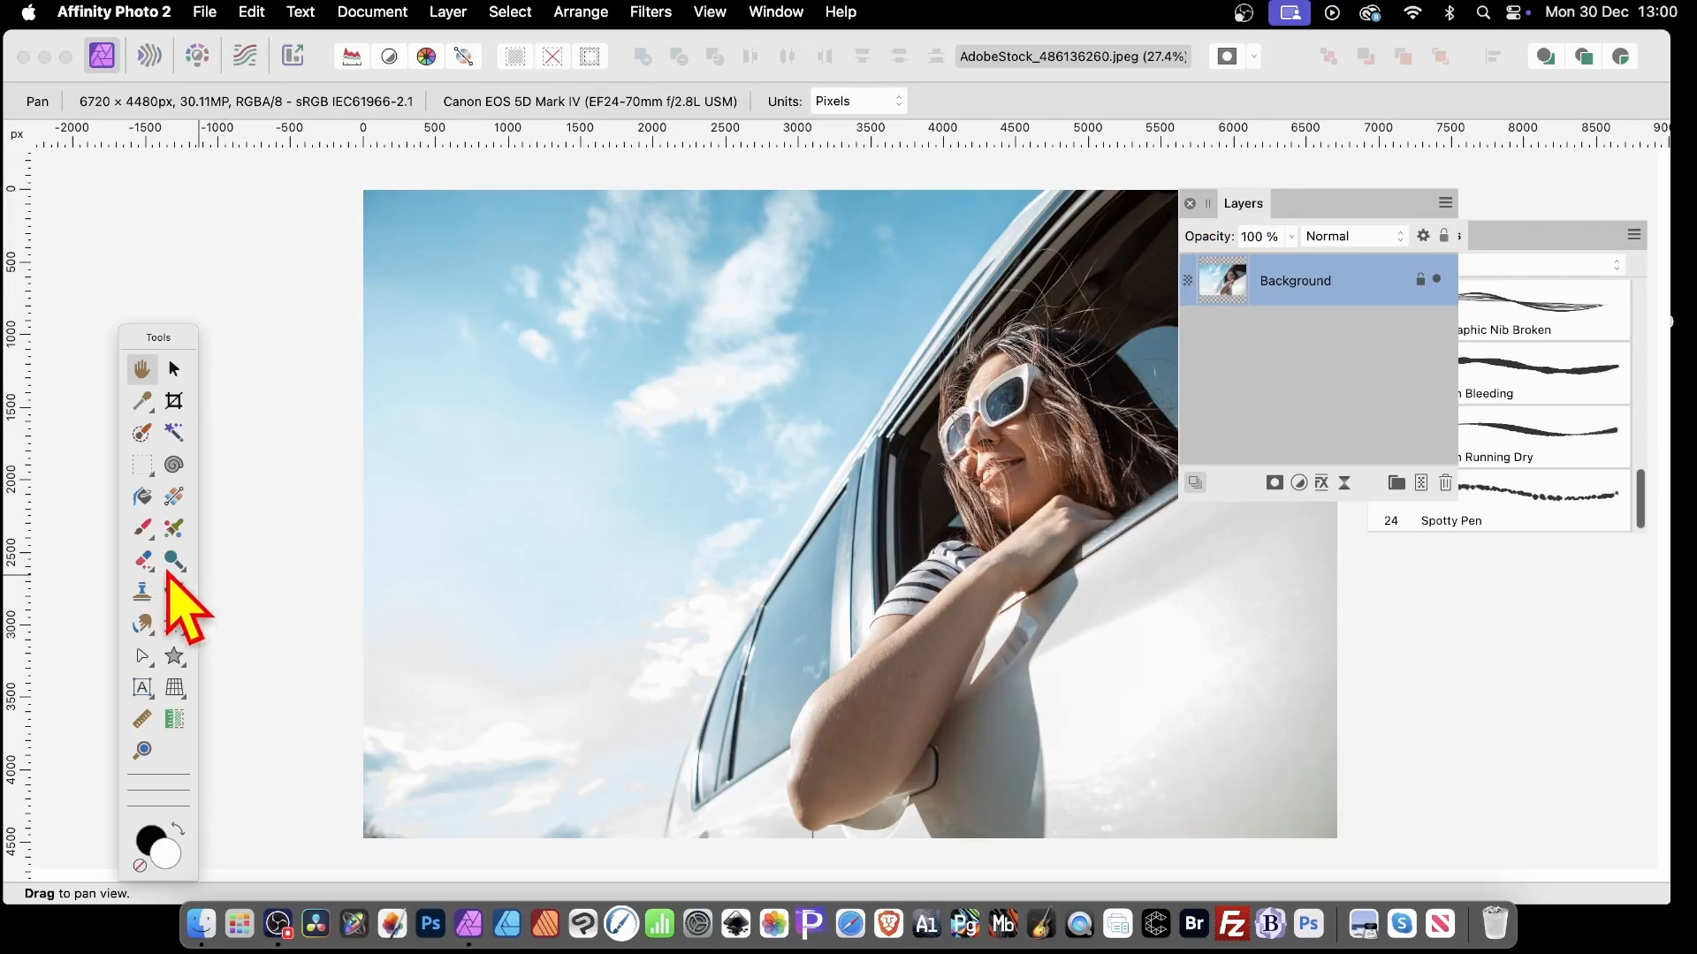
Choose the Erase Brush Tool and set its symmetry to 8 with Mirror and Lock enabled
{"action": "left_click", "coordinate": [144, 560]}
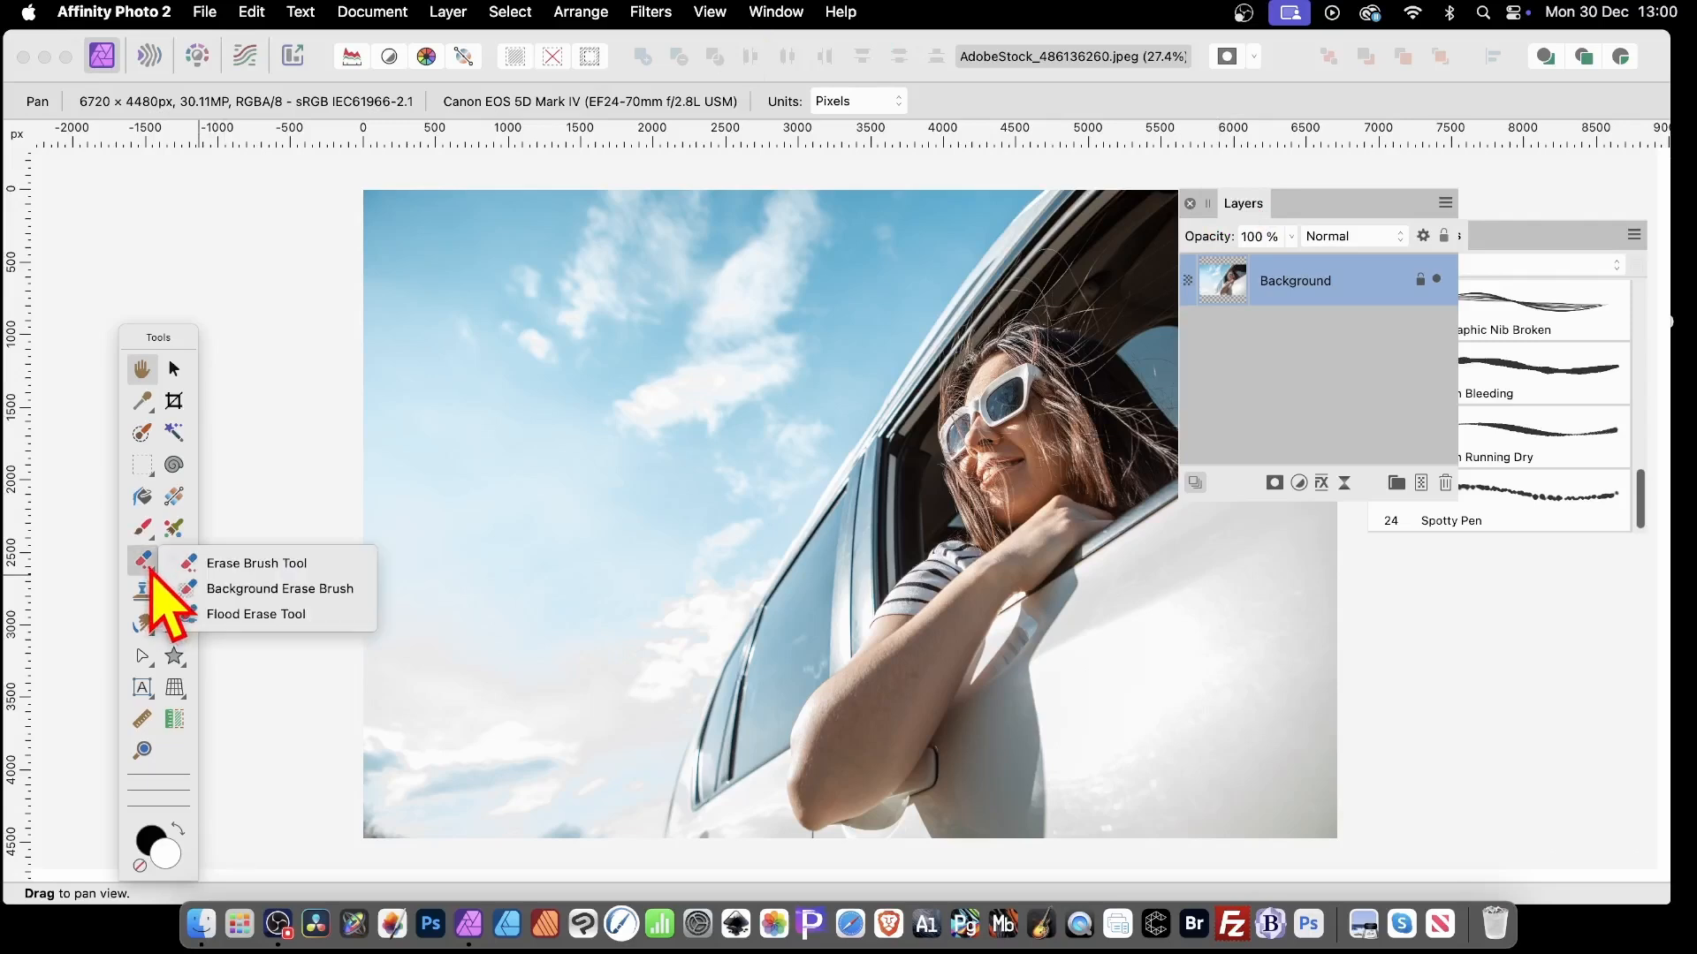
{"action": "left_click", "coordinate": [265, 564]}
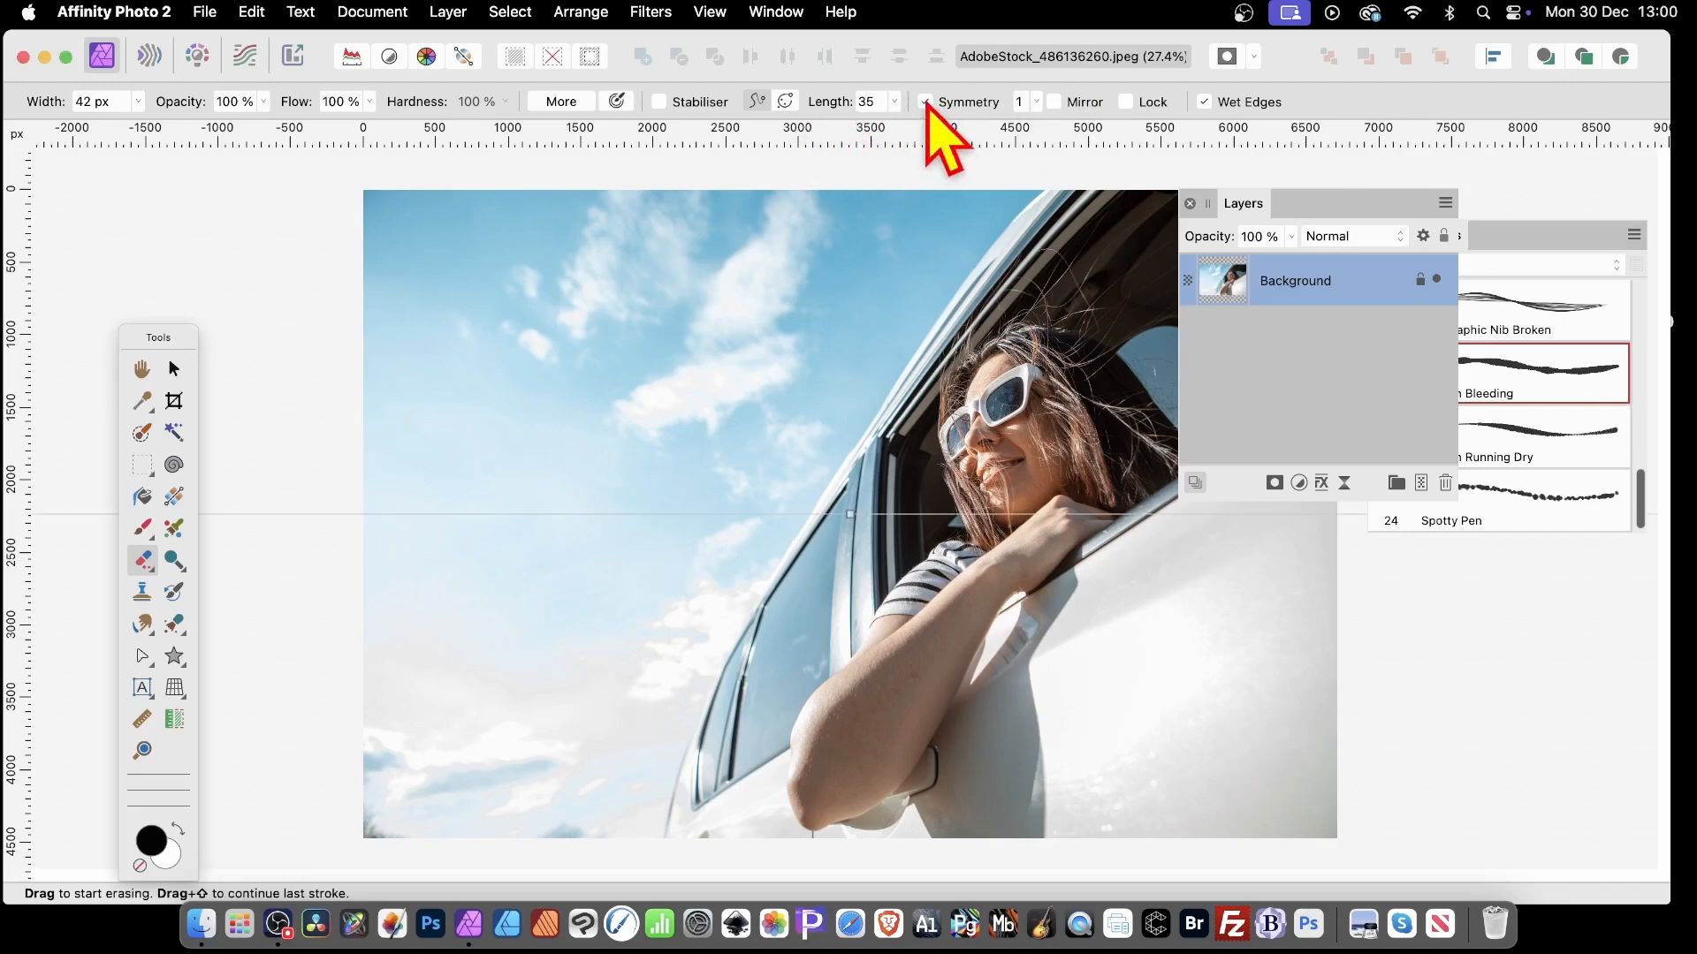
{"action": "left_click", "coordinate": [1040, 104]}
{"action": "left_click_drag", "start_coordinate": [1037, 125], "coordinate": [1115, 125]}
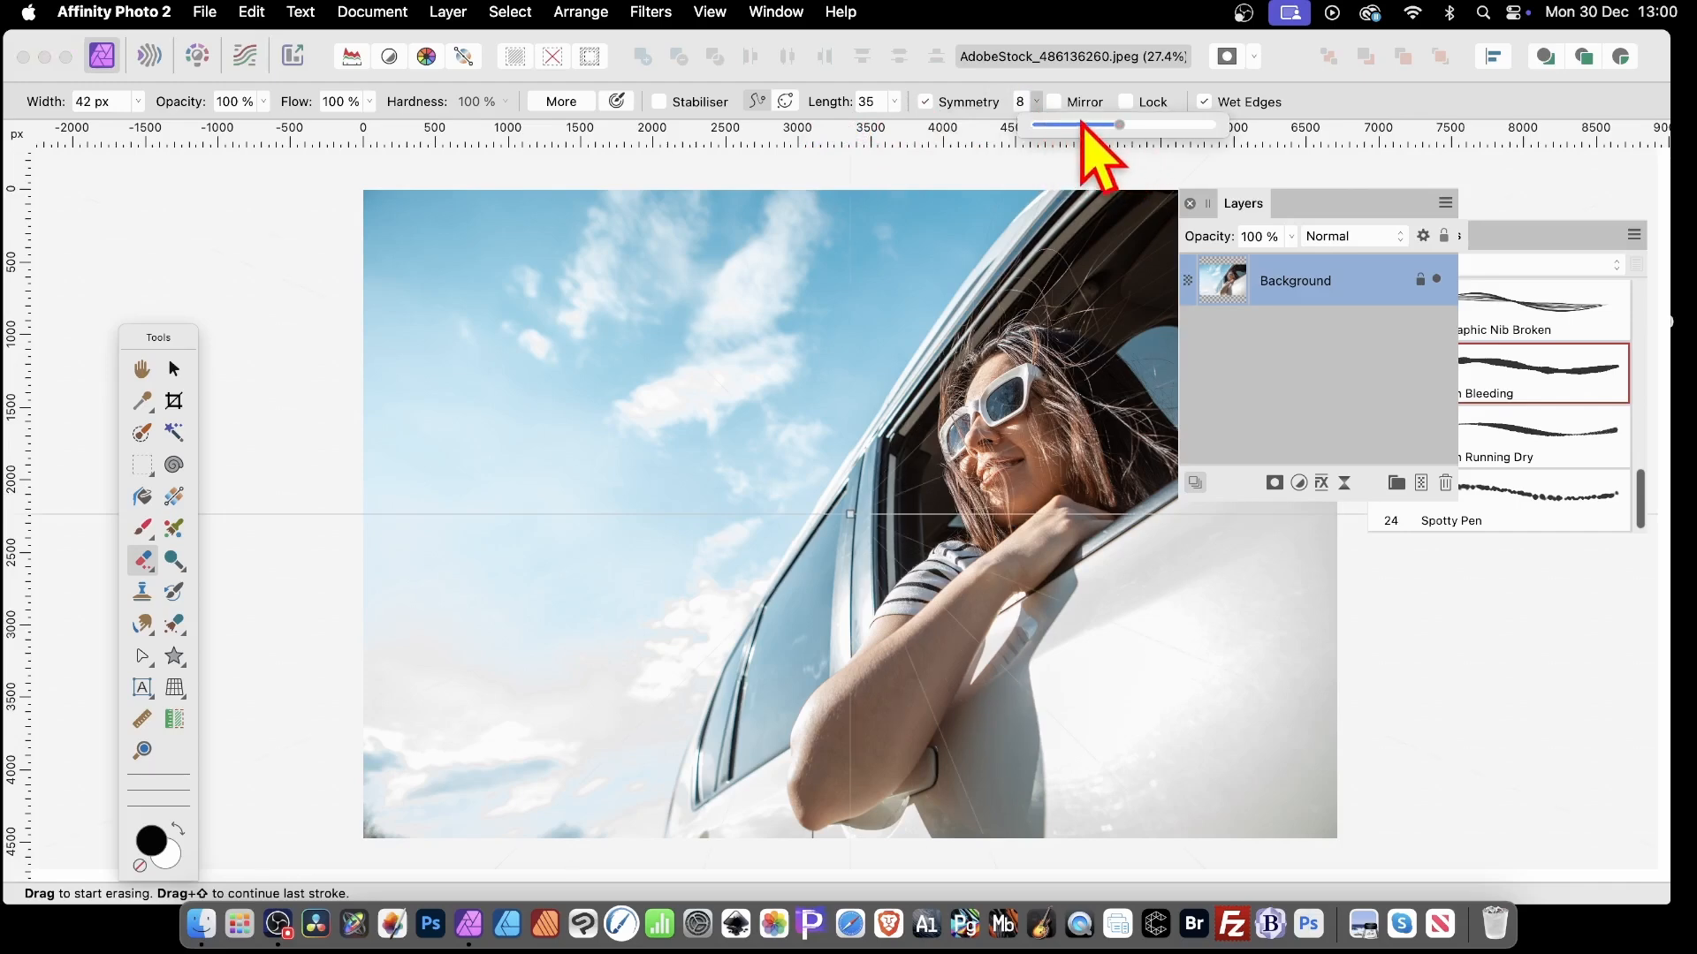
{"action": "left_click", "coordinate": [1054, 102]}
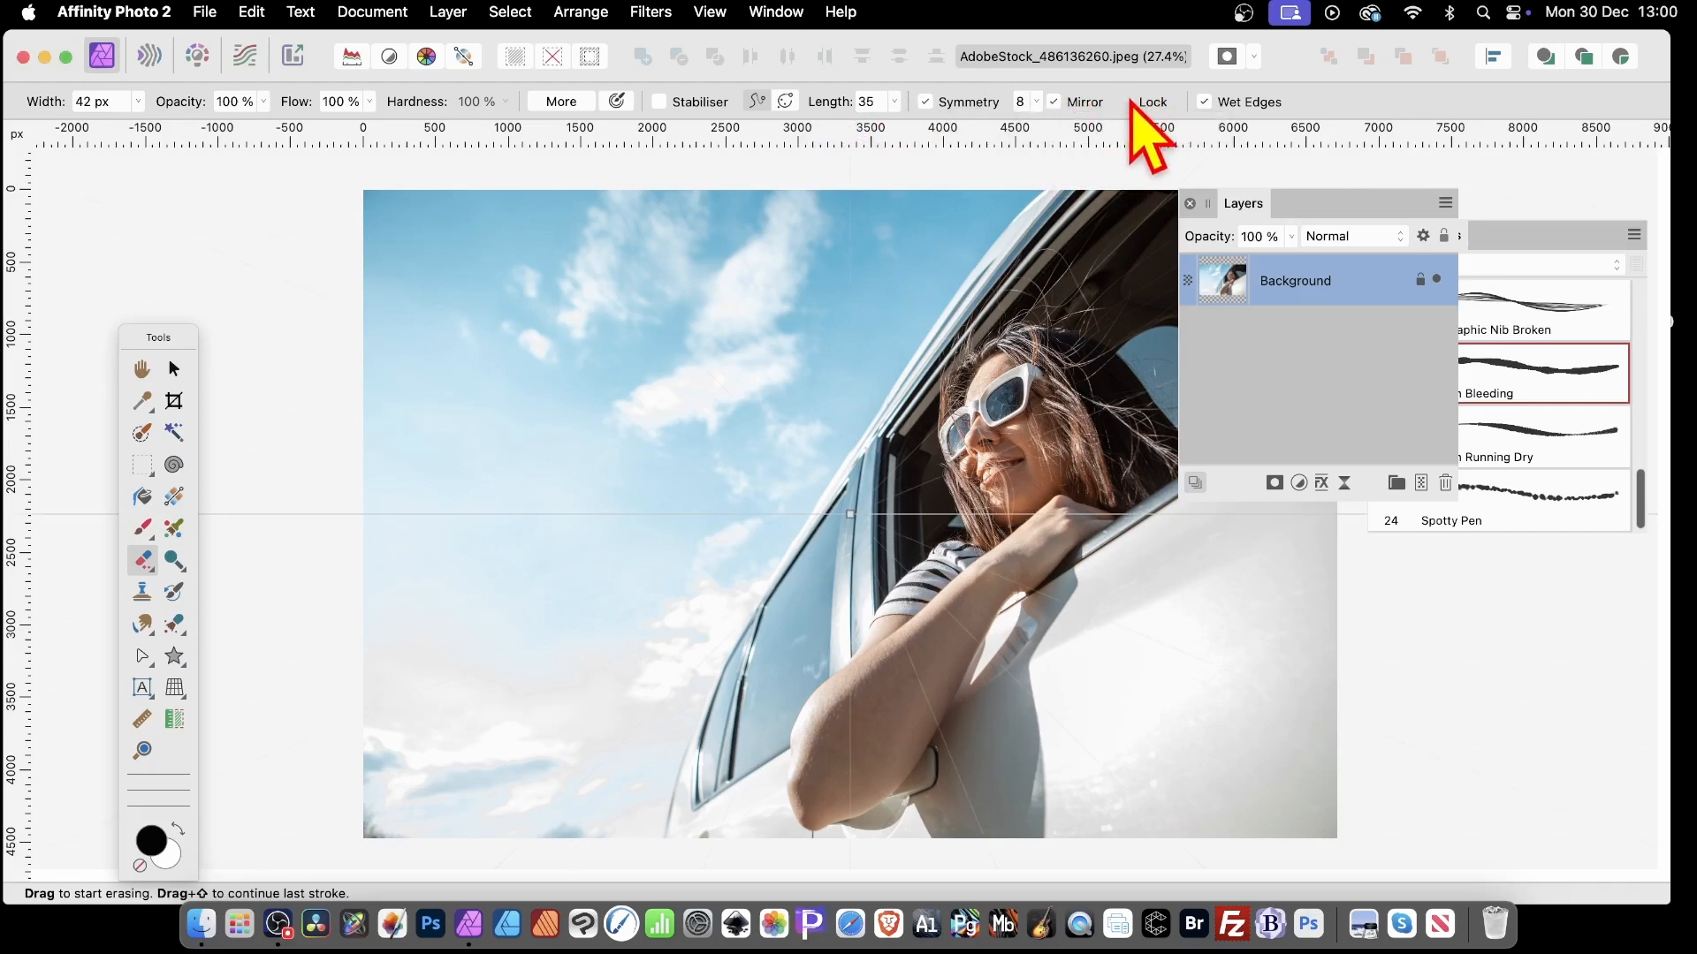
{"action": "left_click", "coordinate": [1129, 101]}
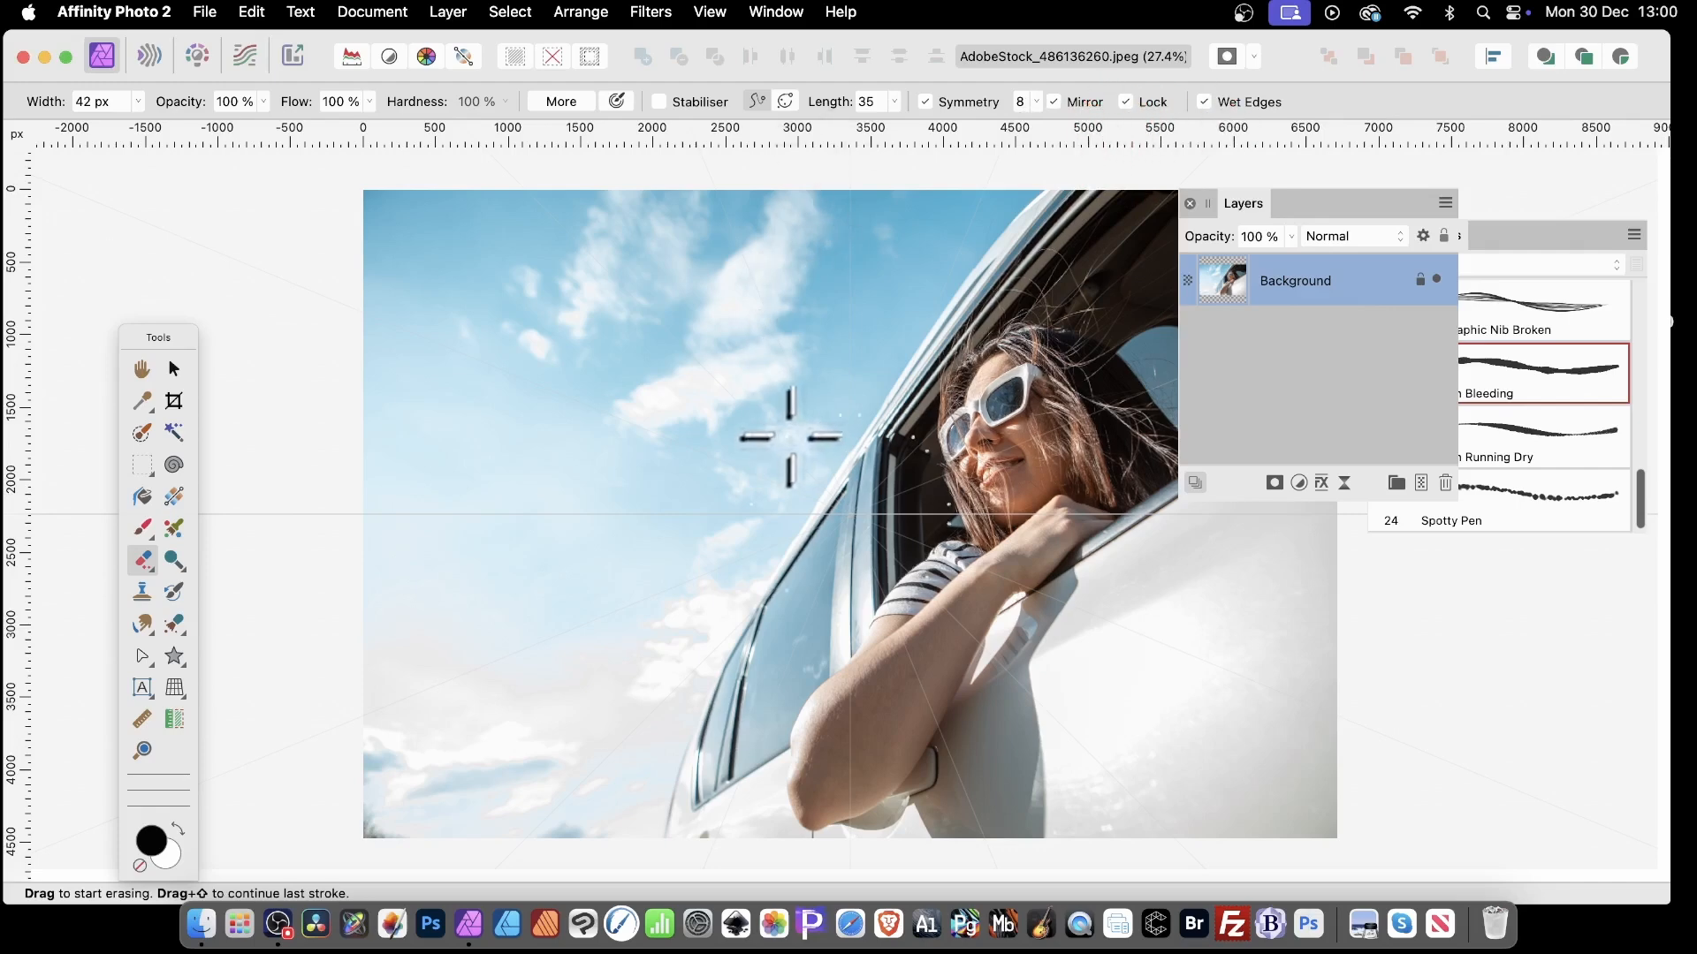
Erase thin wavy mirrored strokes radiating from the photo's centre with the 42 px Ink Pen Bleeding brush
{"action": "left_click", "coordinate": [1548, 241]}
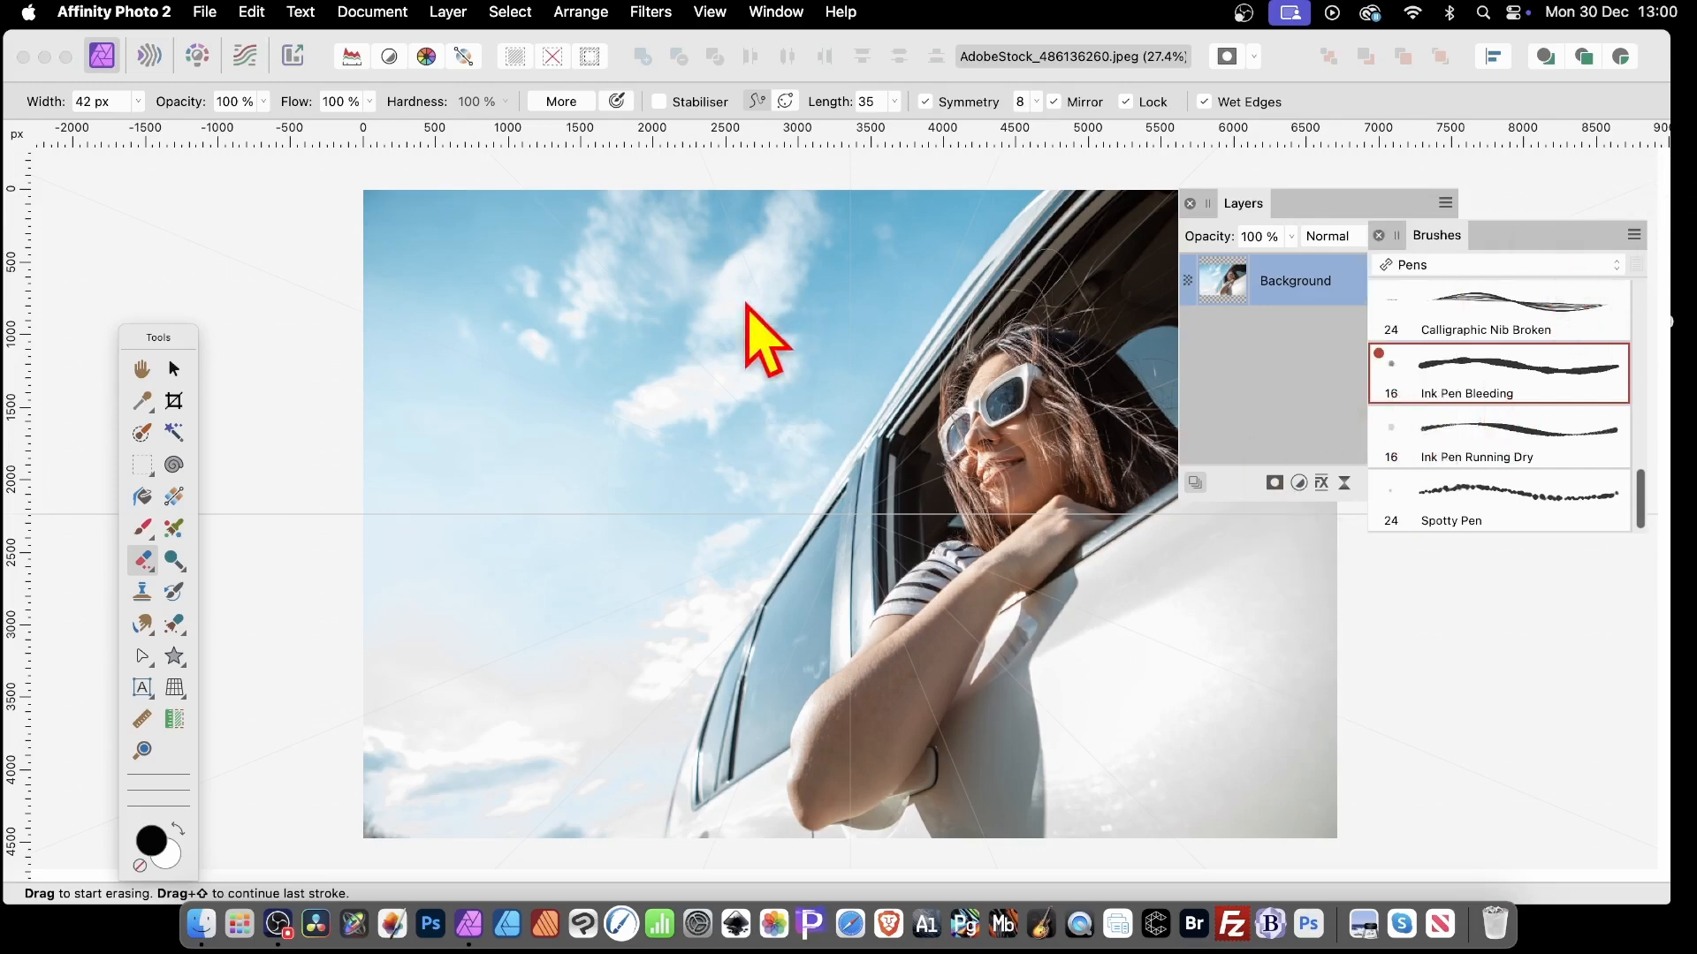
{"action": "mouse_move", "coordinate": [858, 518]}
{"action": "left_mouse_down"}
{"action": "mouse_move", "coordinate": [790, 471]}
{"action": "mouse_move", "coordinate": [728, 455]}
{"action": "mouse_move", "coordinate": [706, 434]}
{"action": "mouse_move", "coordinate": [711, 402]}
{"action": "mouse_move", "coordinate": [636, 370]}
{"action": "mouse_move", "coordinate": [586, 284]}
{"action": "mouse_move", "coordinate": [427, 217]}
{"action": "left_mouse_up"}
{"action": "mouse_move", "coordinate": [716, 455]}
{"action": "left_mouse_down"}
{"action": "mouse_move", "coordinate": [694, 424]}
{"action": "mouse_move", "coordinate": [603, 408]}
{"action": "mouse_move", "coordinate": [359, 257]}
{"action": "left_mouse_up"}
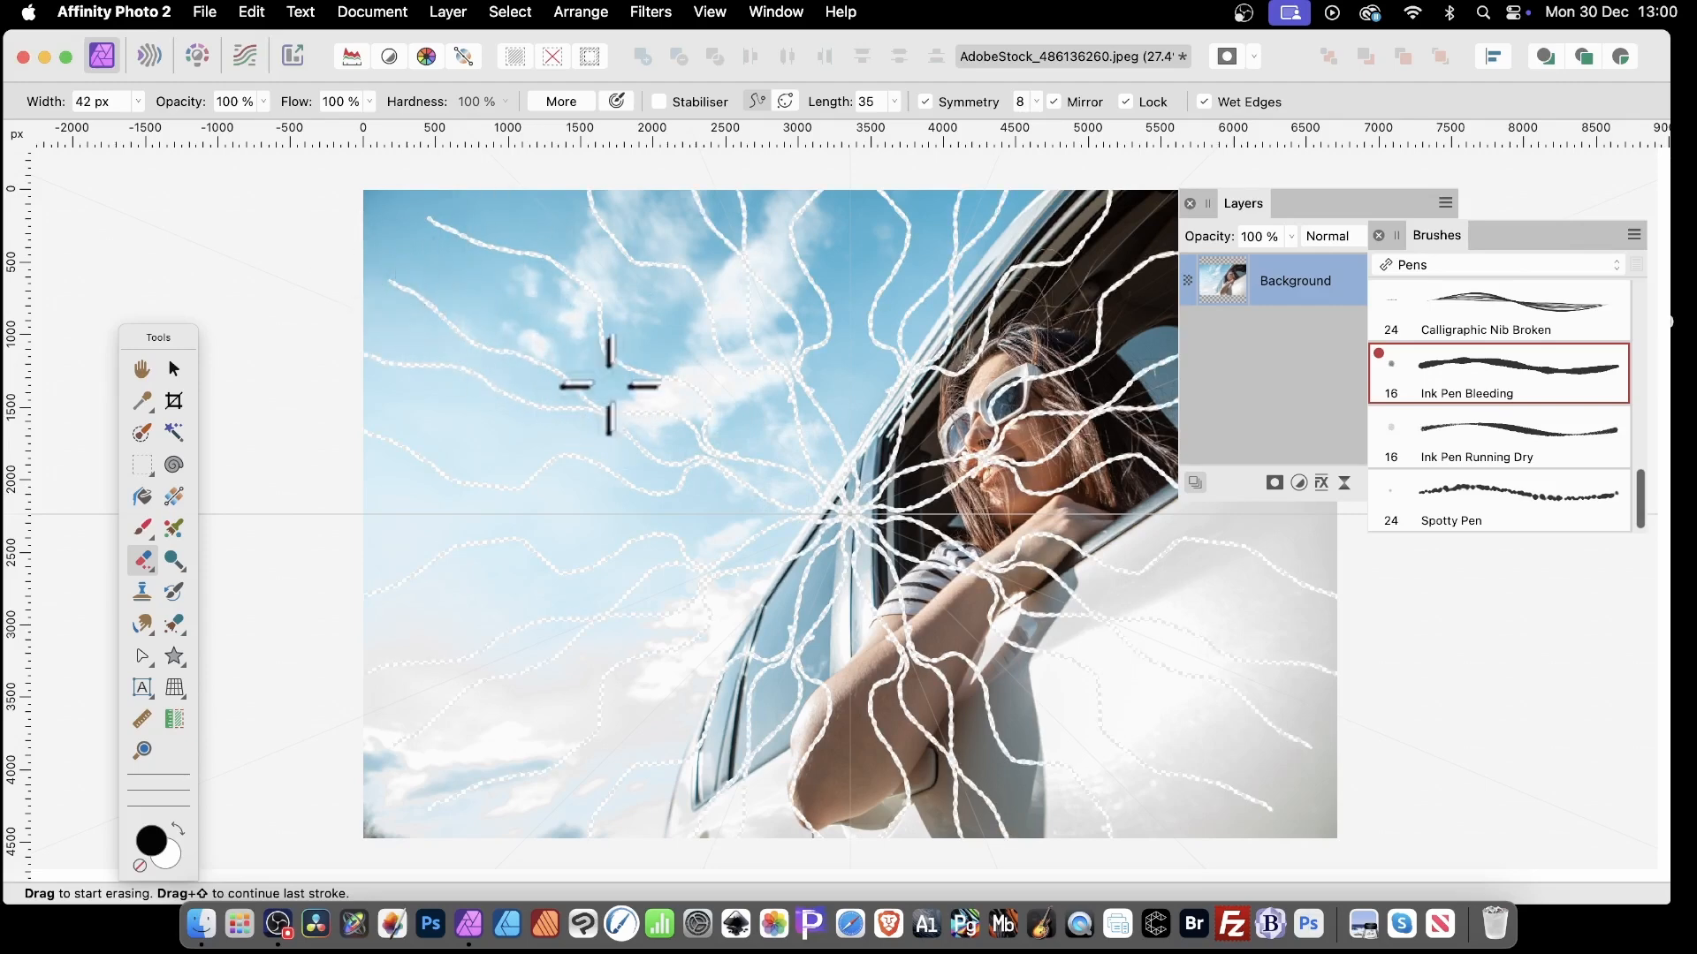
{"action": "mouse_move", "coordinate": [625, 427]}
{"action": "left_mouse_down"}
{"action": "mouse_move", "coordinate": [579, 416]}
{"action": "mouse_move", "coordinate": [467, 442]}
{"action": "mouse_move", "coordinate": [424, 409]}
{"action": "mouse_move", "coordinate": [337, 389]}
{"action": "left_mouse_up"}
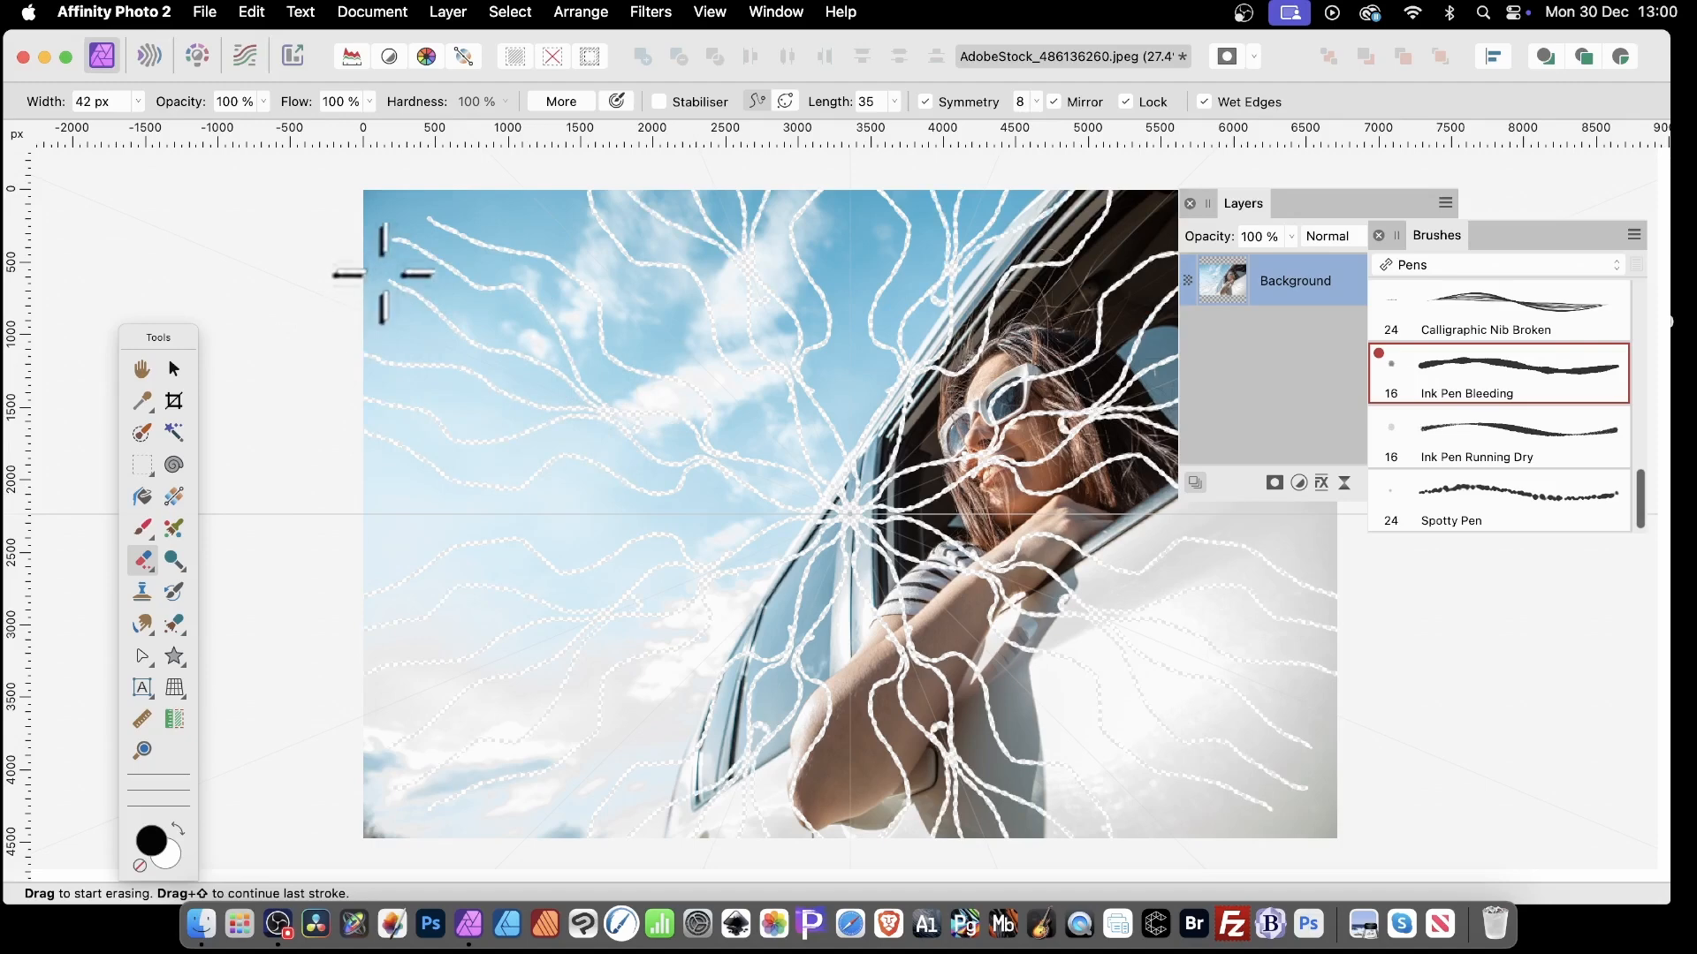
{"action": "left_click", "coordinate": [387, 264]}
Set the eraser width to 150 px and erase thicker branching strokes in the gaps between the thin ones
{"action": "left_click", "coordinate": [138, 100]}
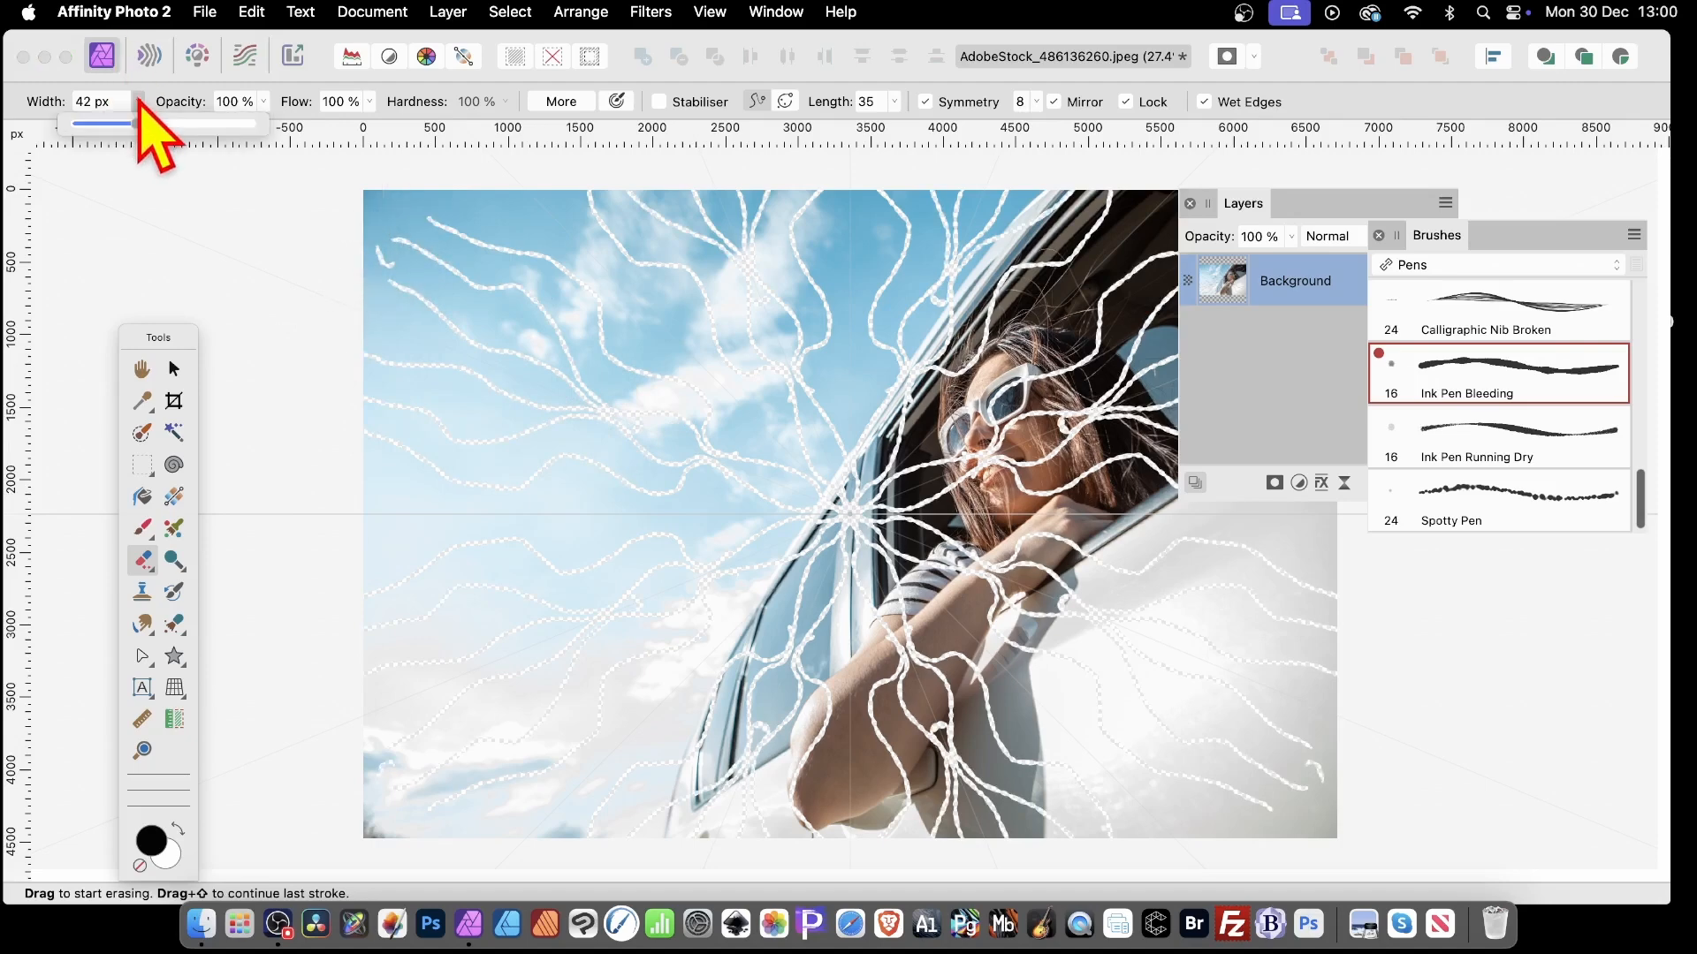
{"action": "left_click_drag", "start_coordinate": [145, 130], "coordinate": [174, 132]}
{"action": "mouse_move", "coordinate": [729, 389]}
{"action": "left_mouse_down"}
{"action": "mouse_move", "coordinate": [527, 220]}
{"action": "mouse_move", "coordinate": [425, 181]}
{"action": "left_mouse_up"}
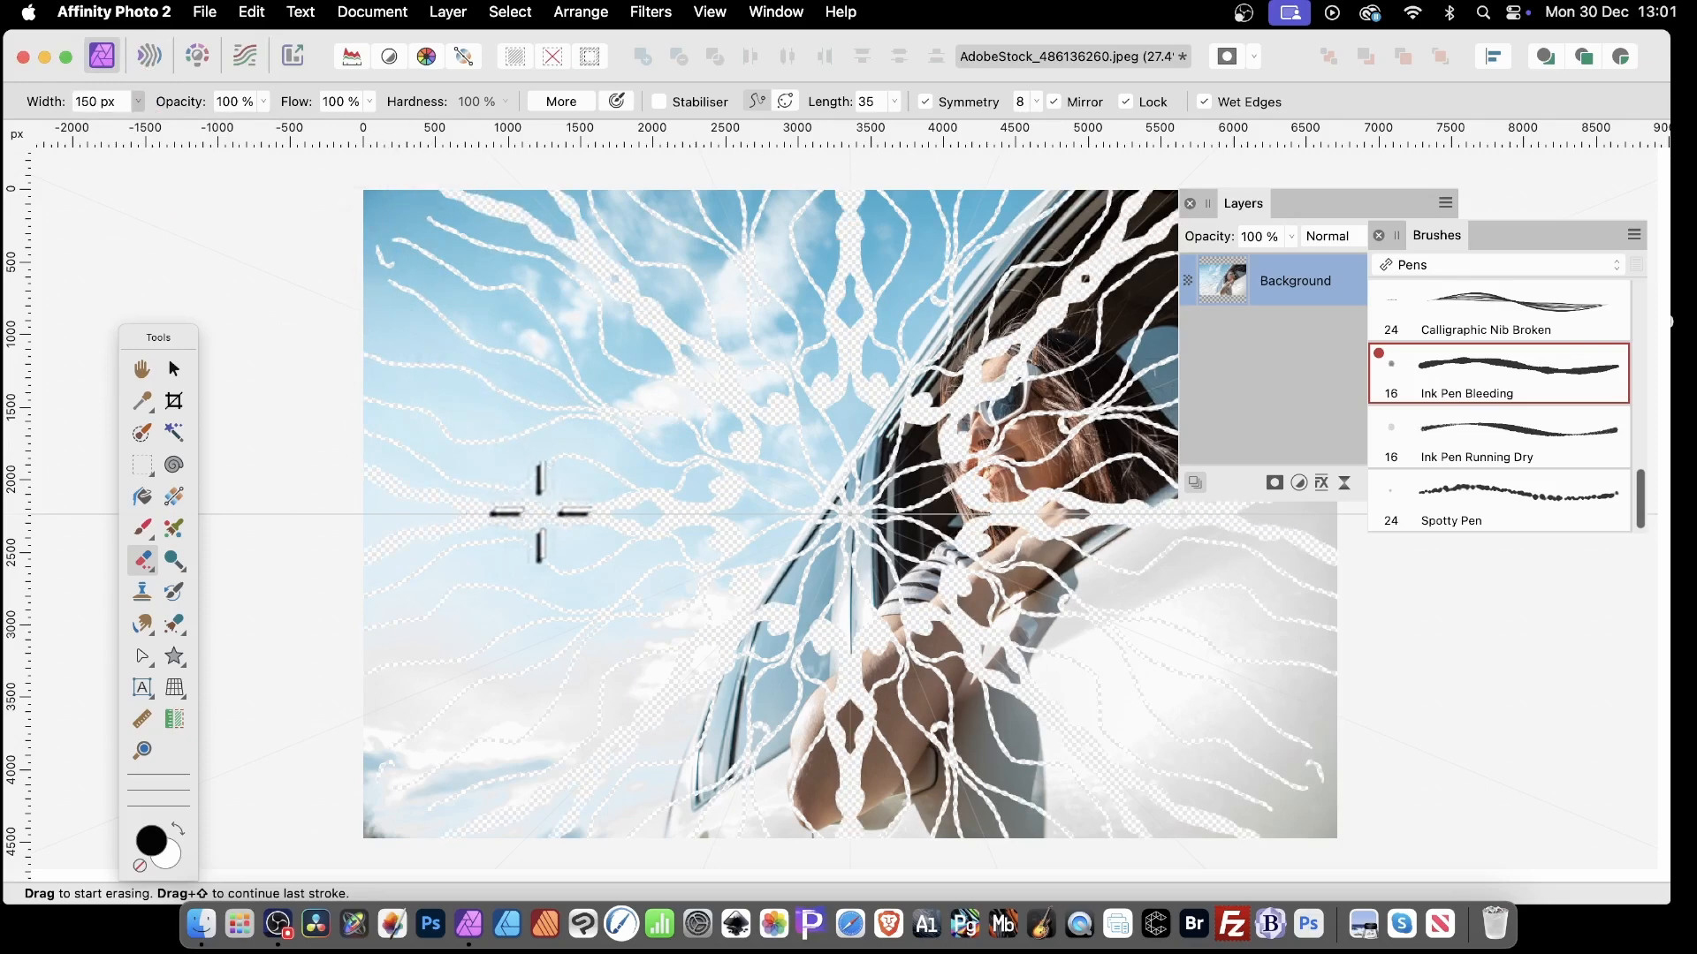
{"action": "left_click_drag", "start_coordinate": [478, 460], "coordinate": [369, 369]}
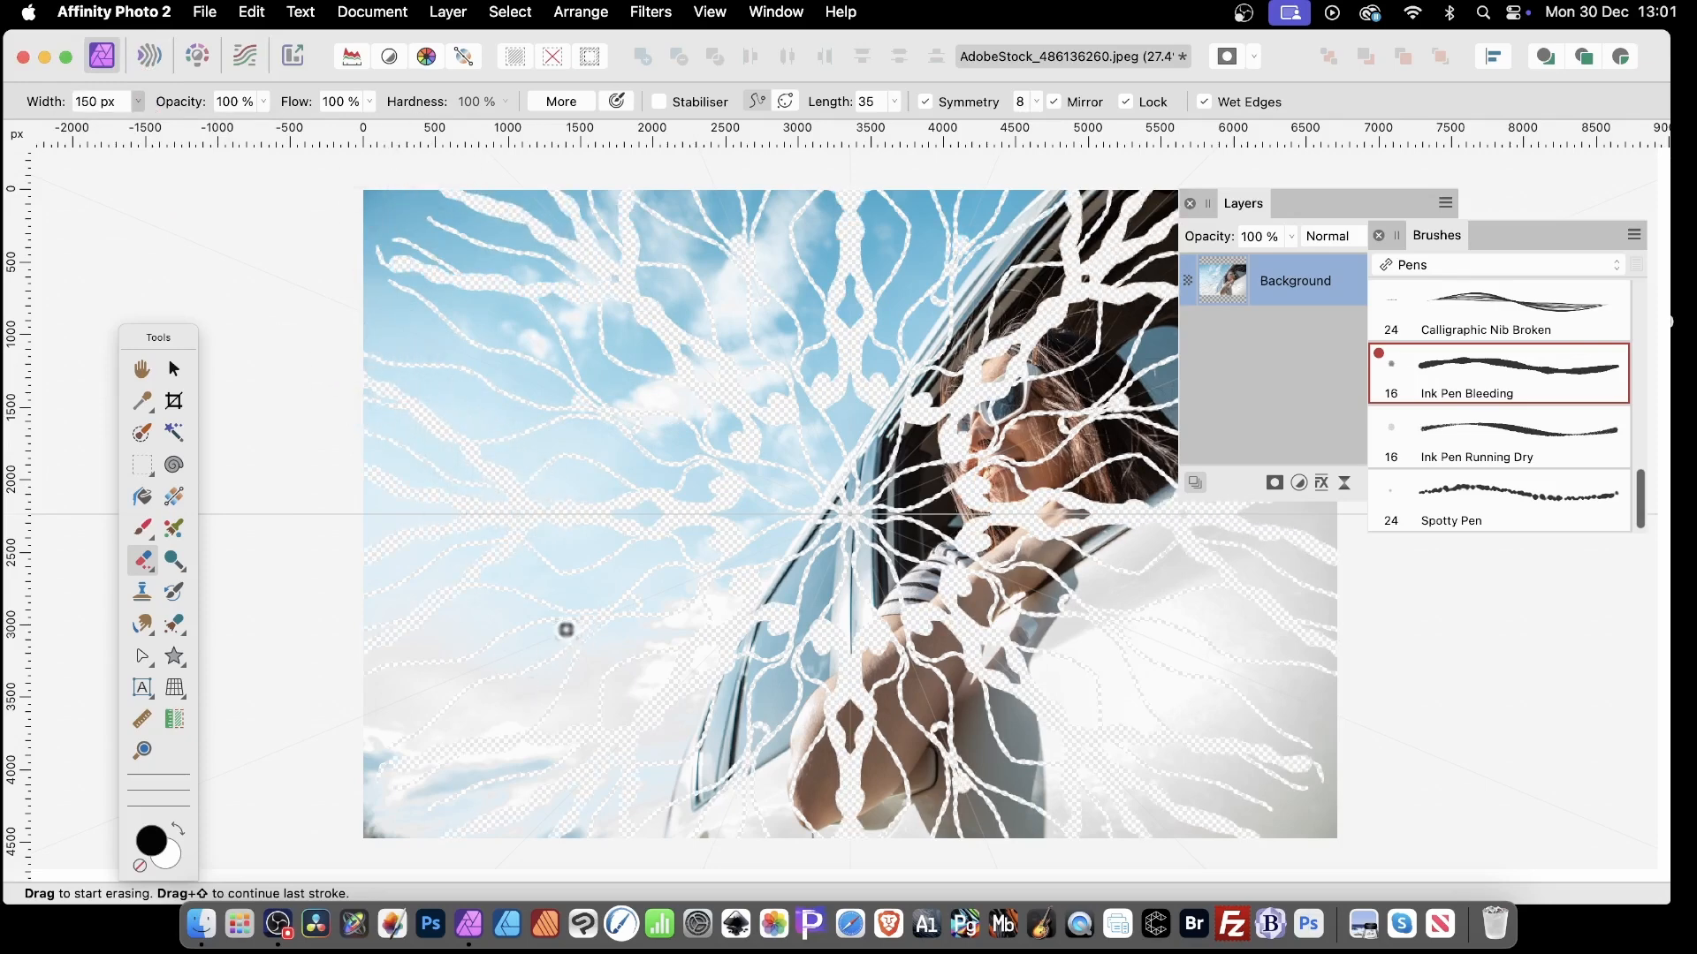
{"action": "mouse_move", "coordinate": [565, 629]}
{"action": "left_mouse_down"}
{"action": "mouse_move", "coordinate": [428, 681]}
{"action": "mouse_move", "coordinate": [380, 675]}
{"action": "left_mouse_up"}
{"action": "mouse_move", "coordinate": [576, 536]}
{"action": "left_mouse_down"}
{"action": "mouse_move", "coordinate": [621, 568]}
{"action": "mouse_move", "coordinate": [670, 553]}
{"action": "left_mouse_up"}
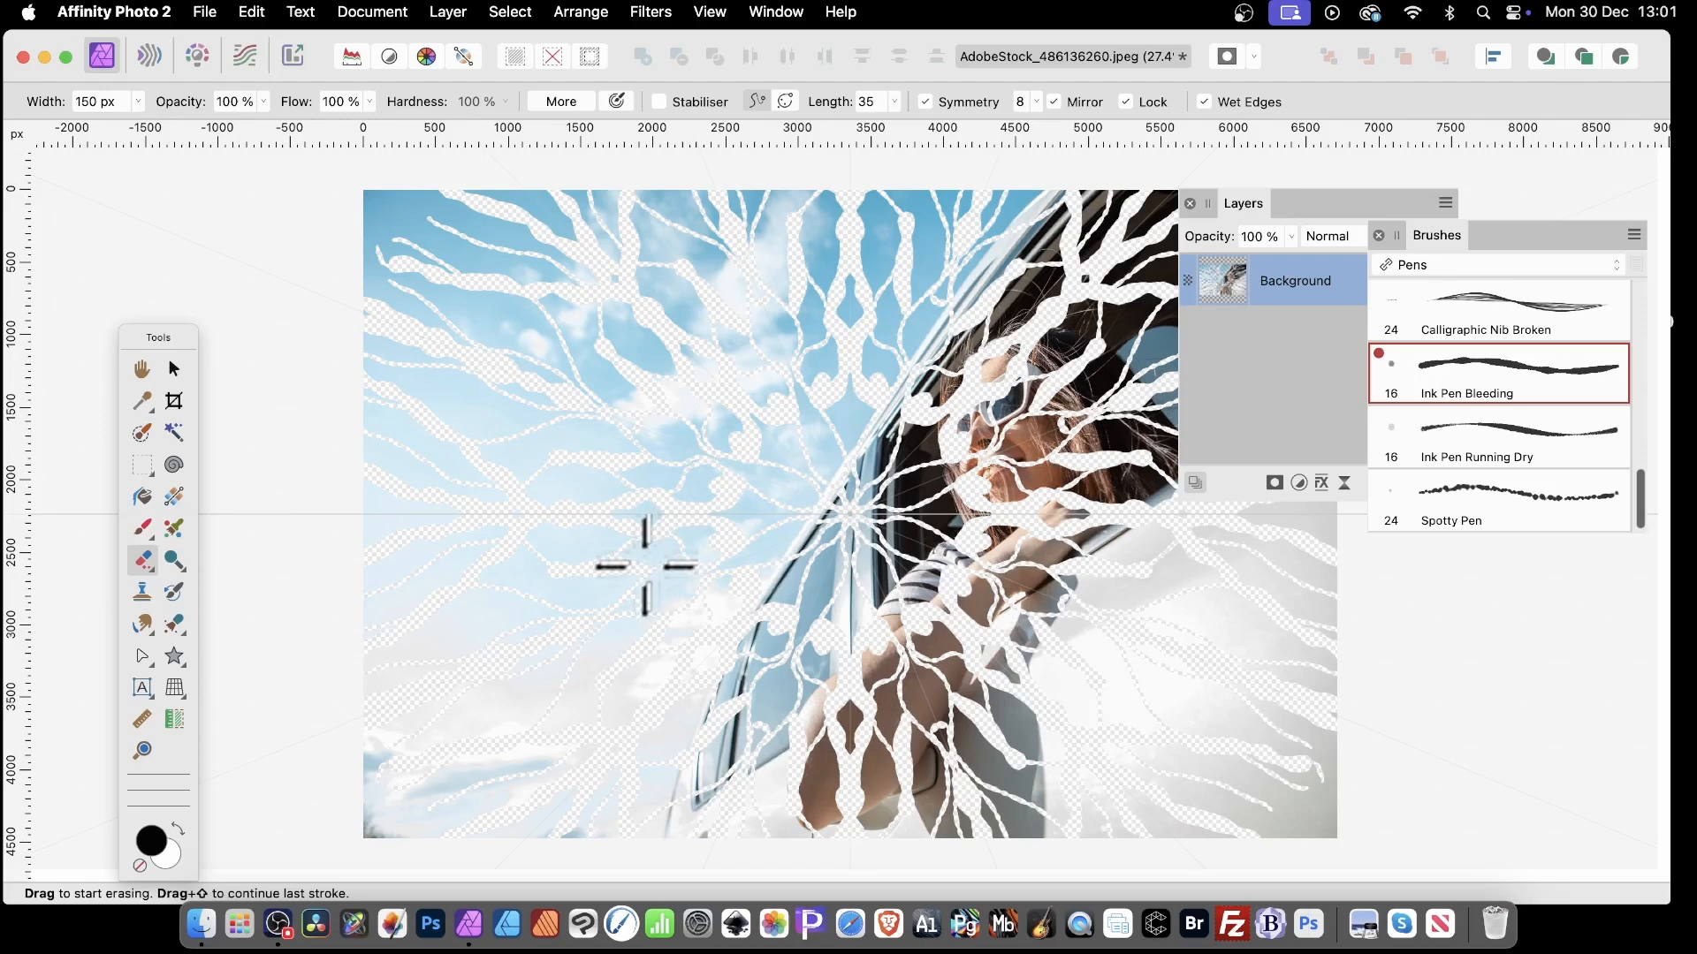
Apply a 3D layer effect to the Background layer with a radius of about 8 px
{"action": "left_click", "coordinate": [1330, 279]}
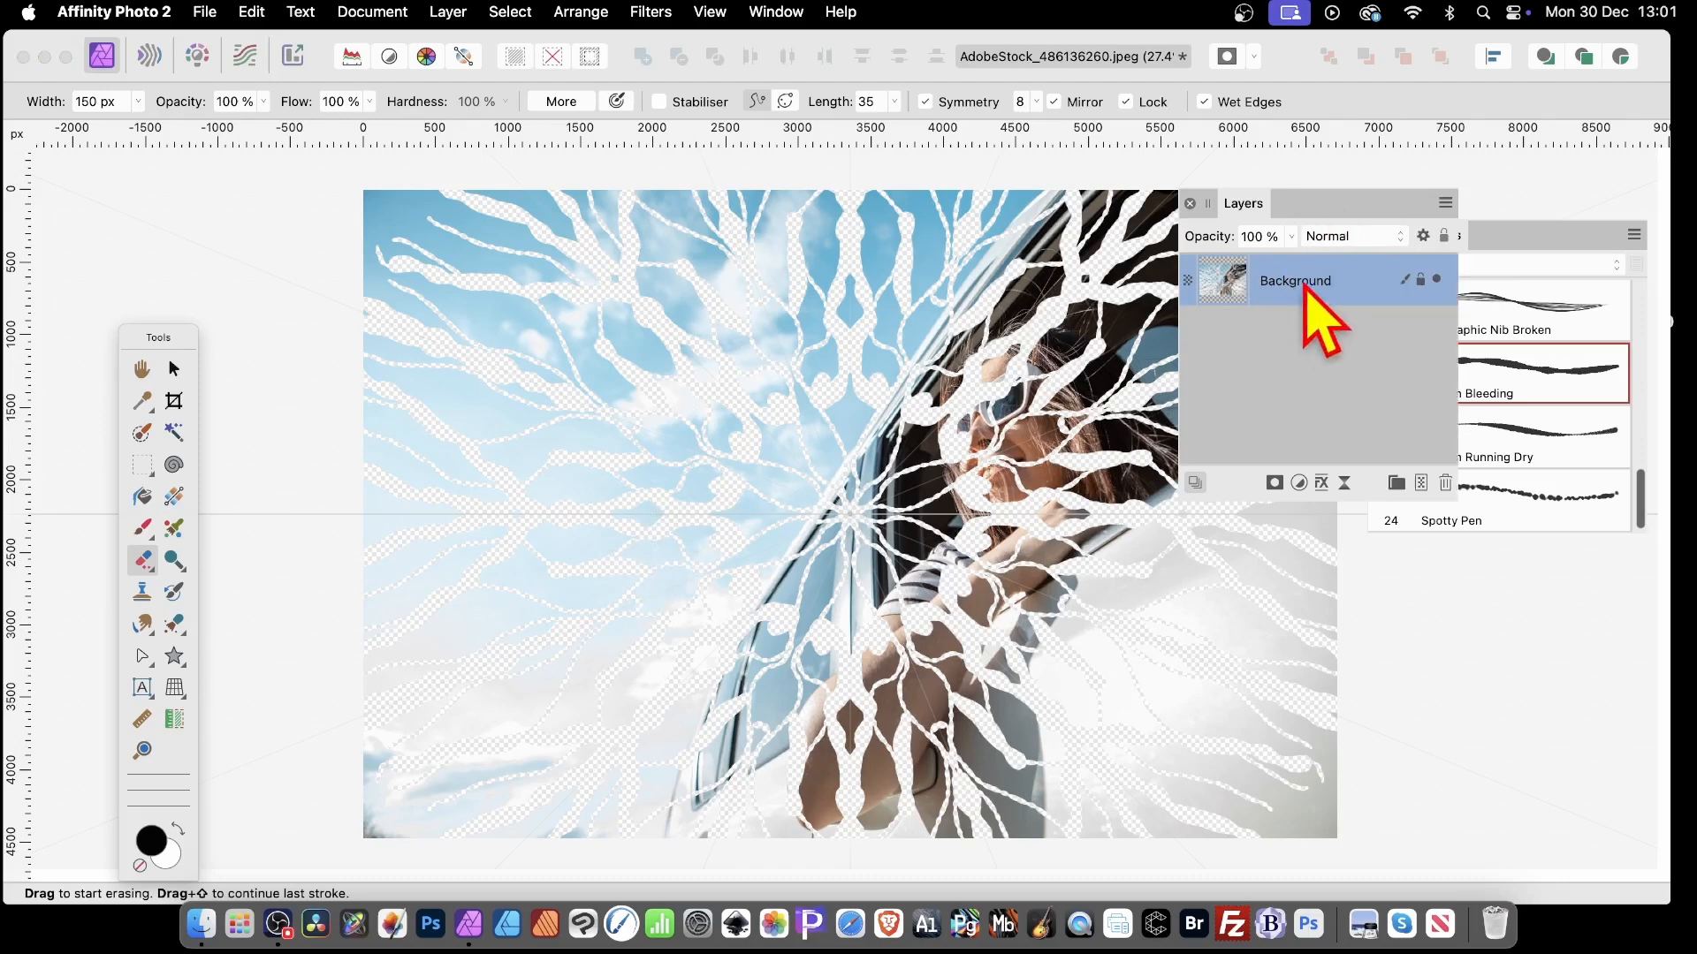
{"action": "left_click", "coordinate": [1322, 483]}
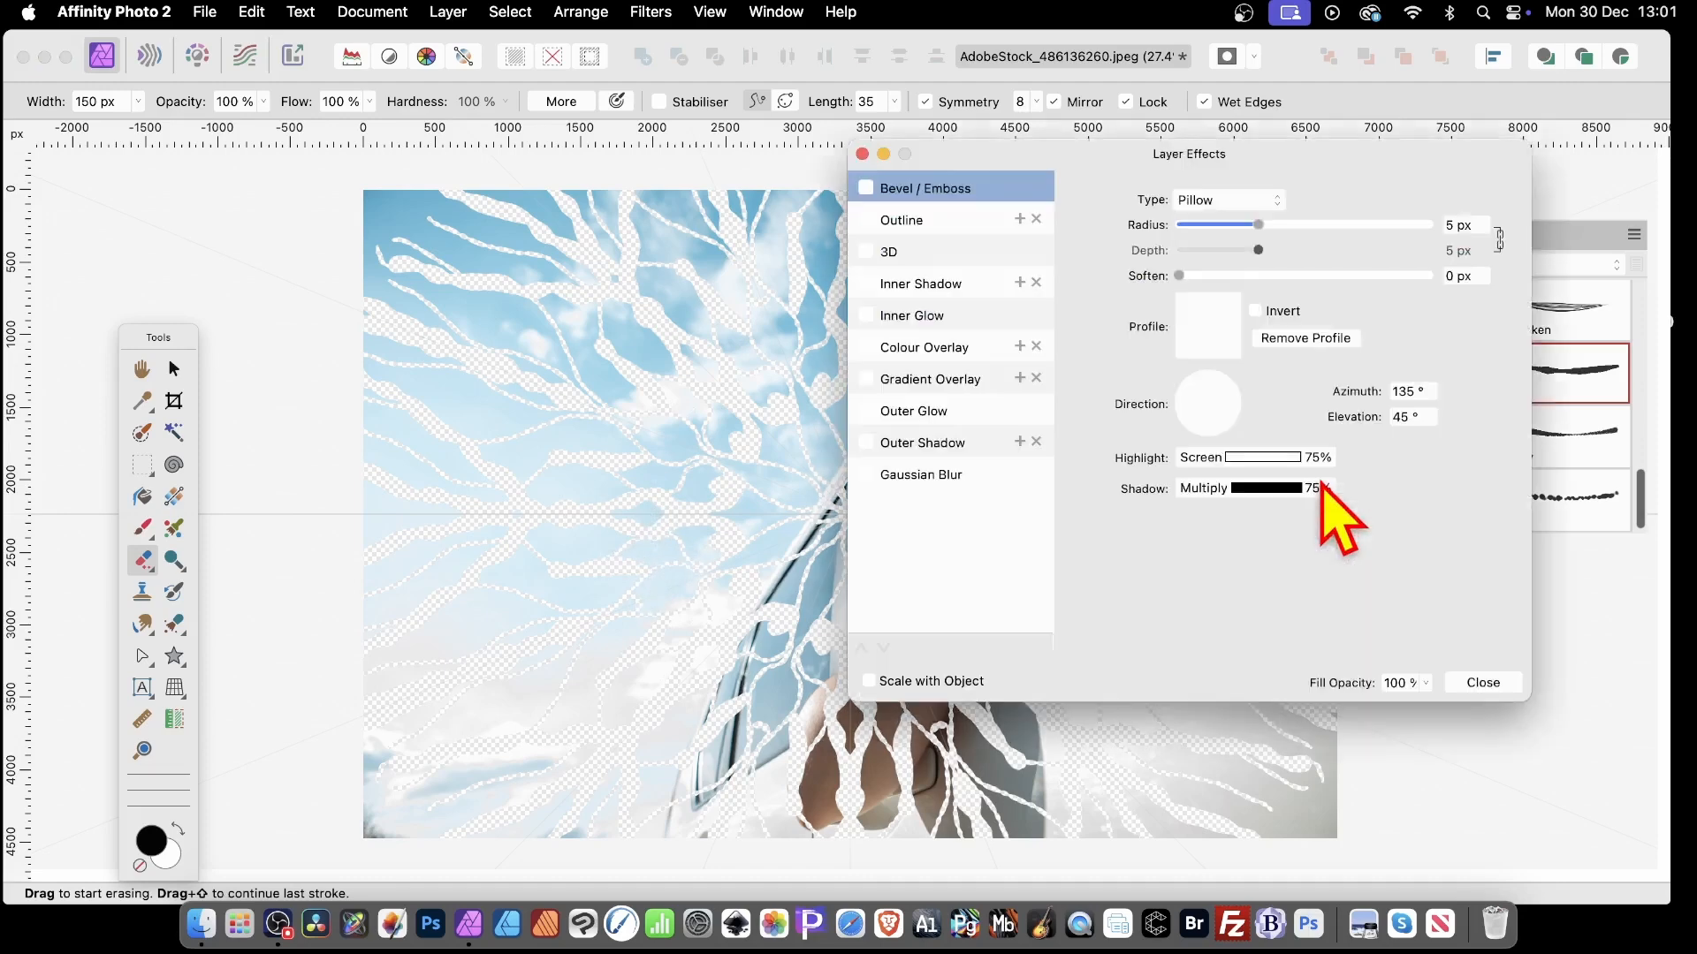
{"action": "left_click", "coordinate": [887, 252]}
{"action": "left_click", "coordinate": [866, 252]}
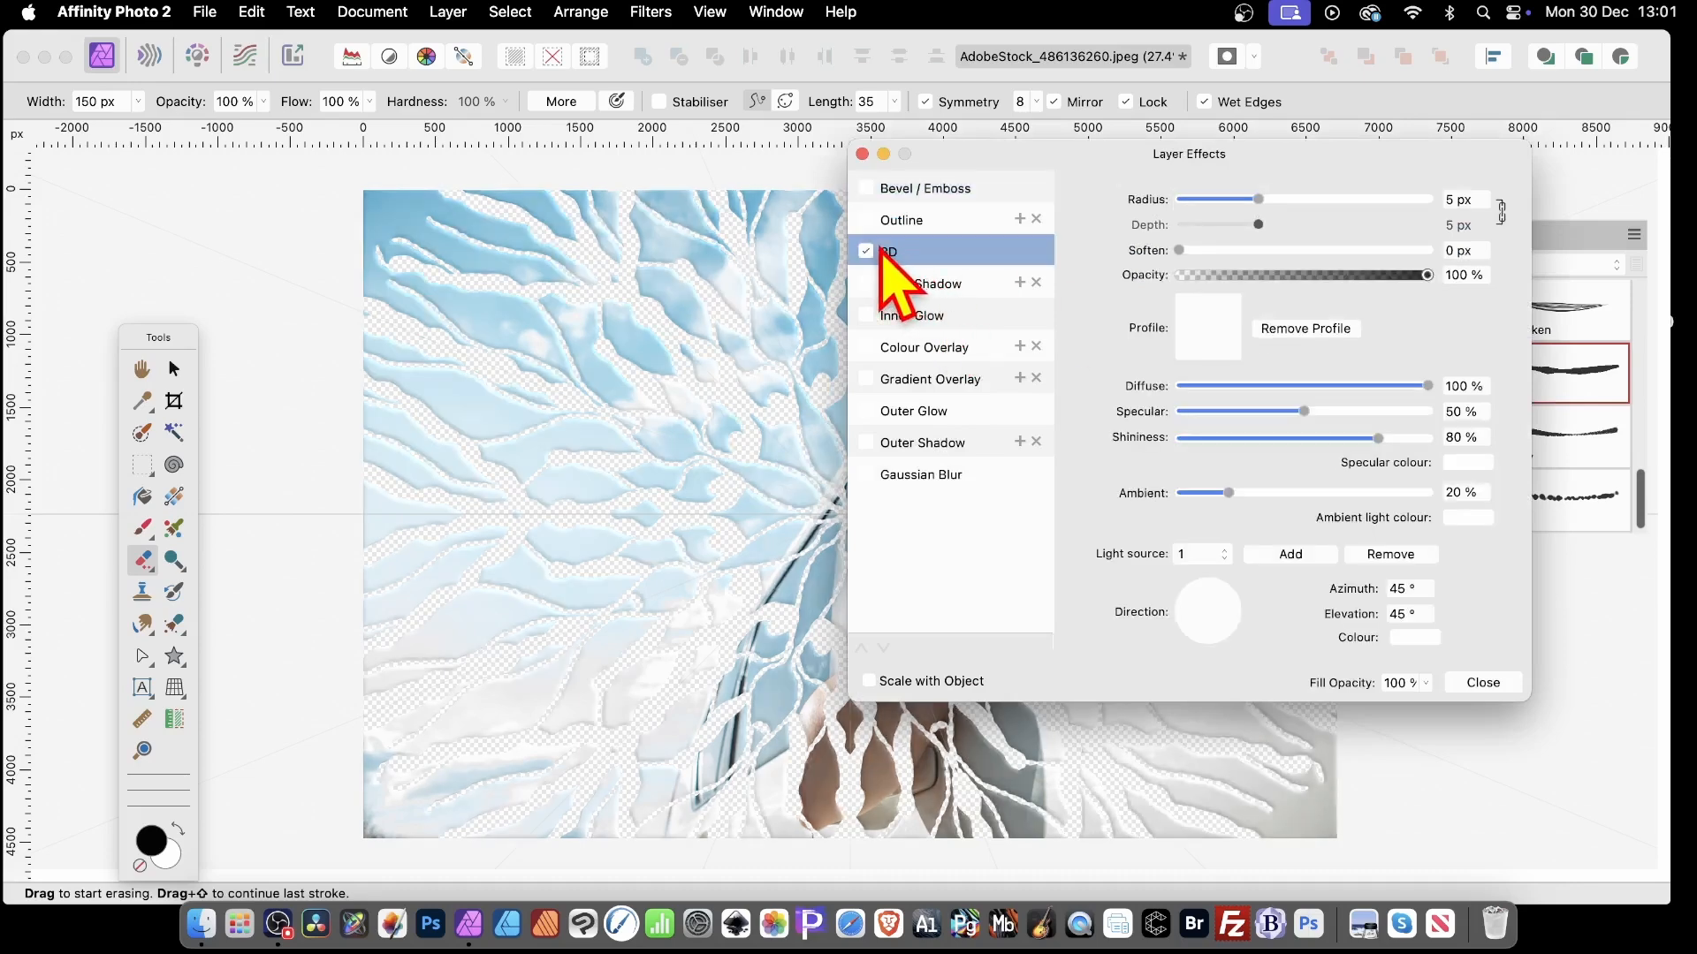
{"action": "left_click_drag", "start_coordinate": [1065, 154], "coordinate": [1293, 177]}
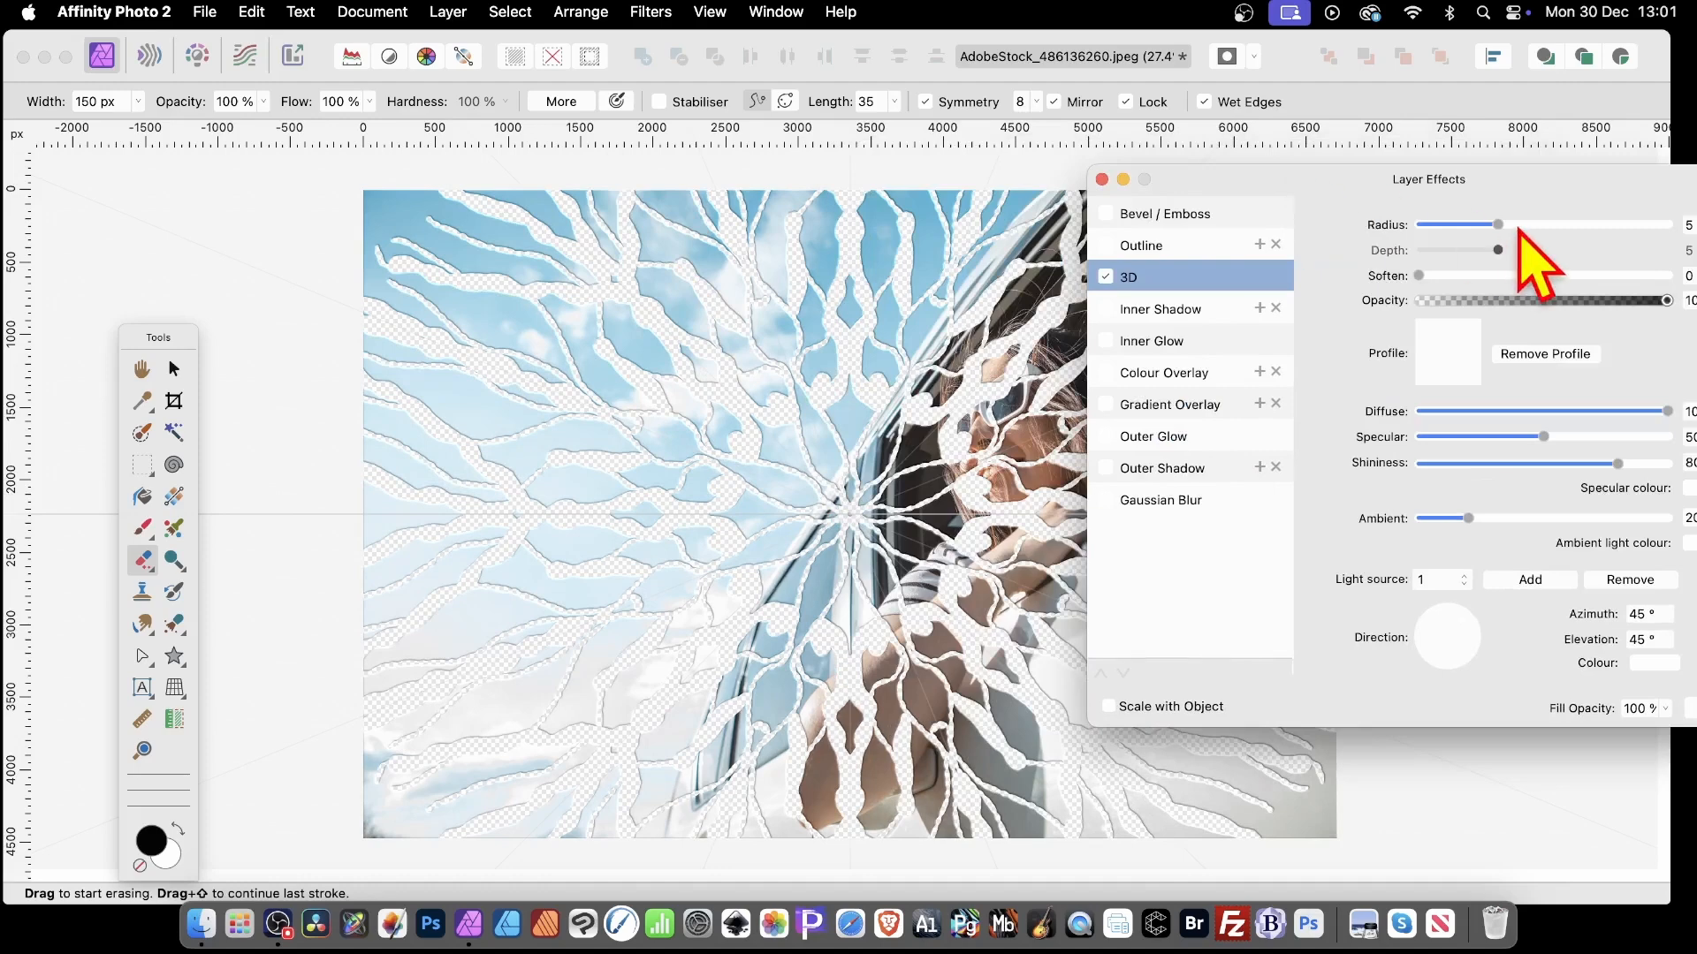
{"action": "left_click_drag", "start_coordinate": [1498, 225], "coordinate": [1521, 224]}
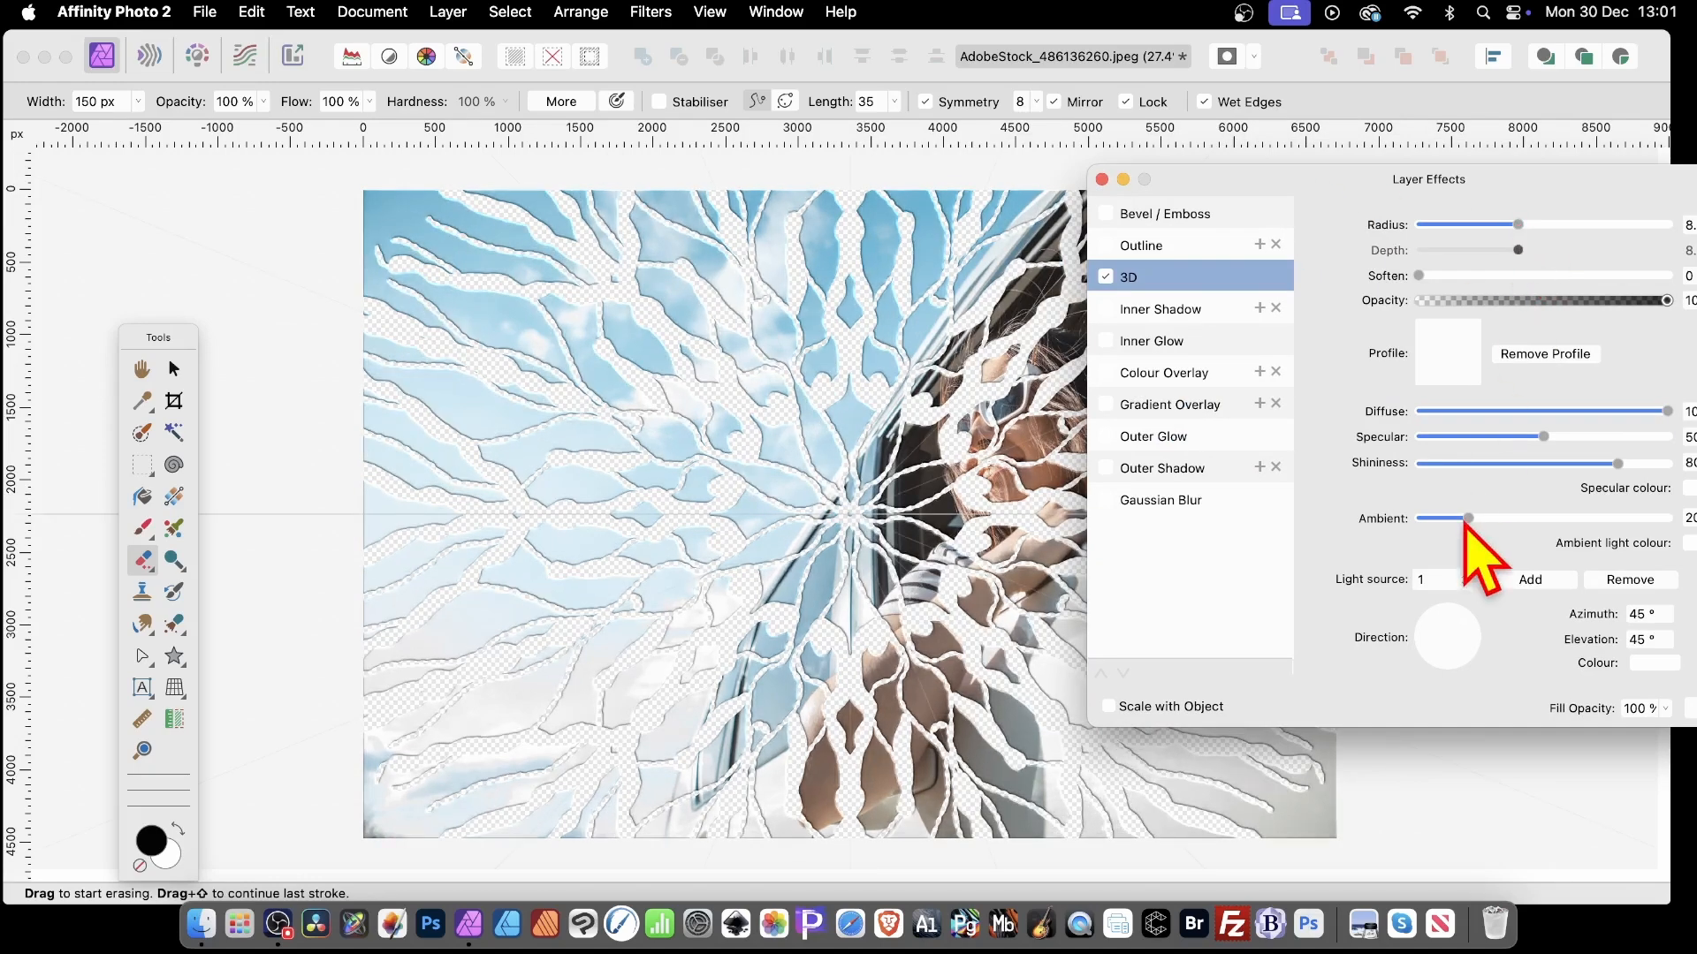
Add an Outer Shadow with about 4 px radius, 14 px offset and 52% intensity, and close the layer effects
{"action": "left_click", "coordinate": [1127, 469]}
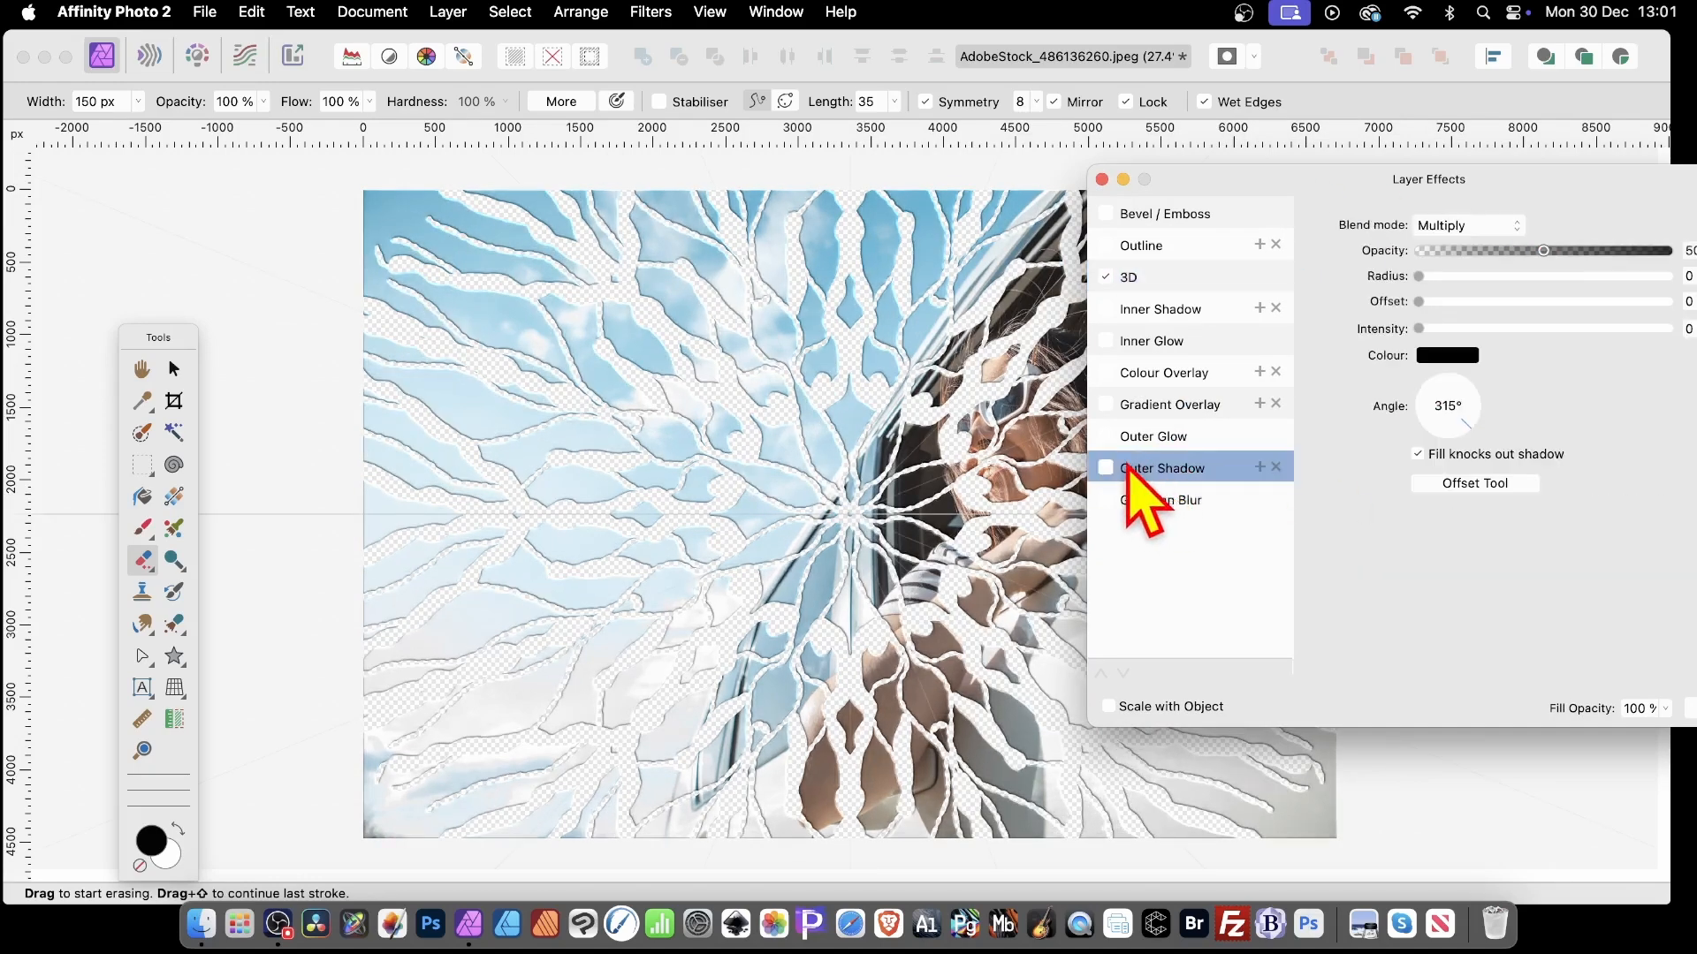
{"action": "left_click", "coordinate": [1106, 468]}
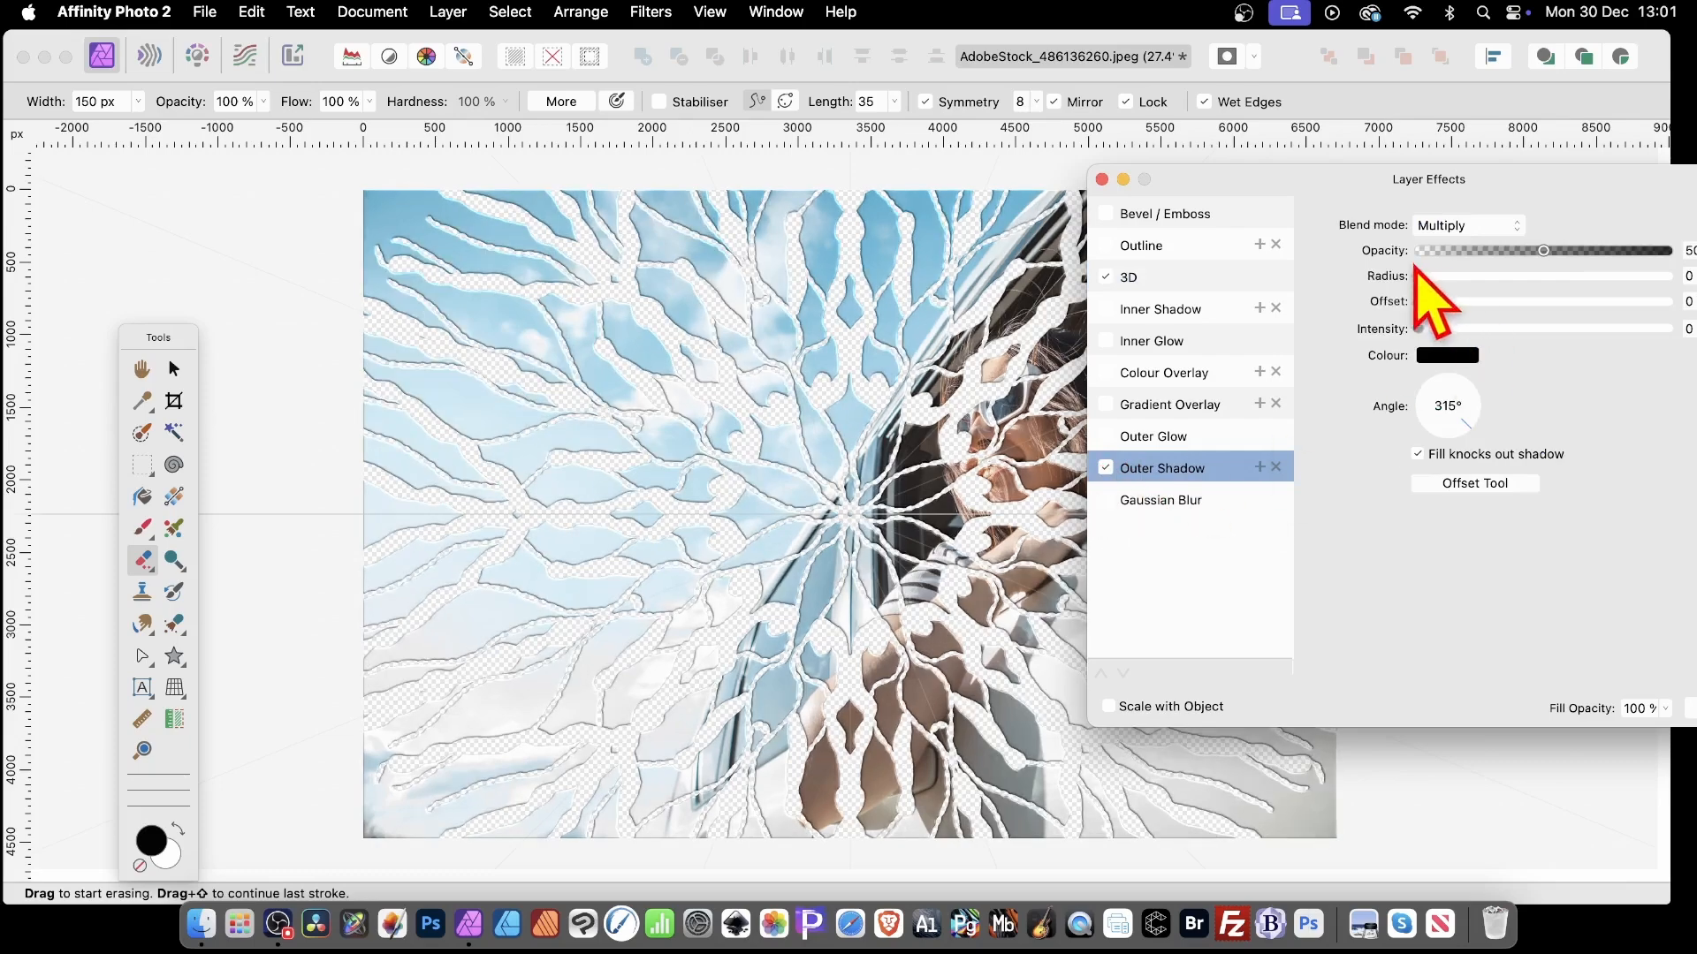
{"action": "left_click_drag", "start_coordinate": [1419, 276], "coordinate": [1549, 329]}
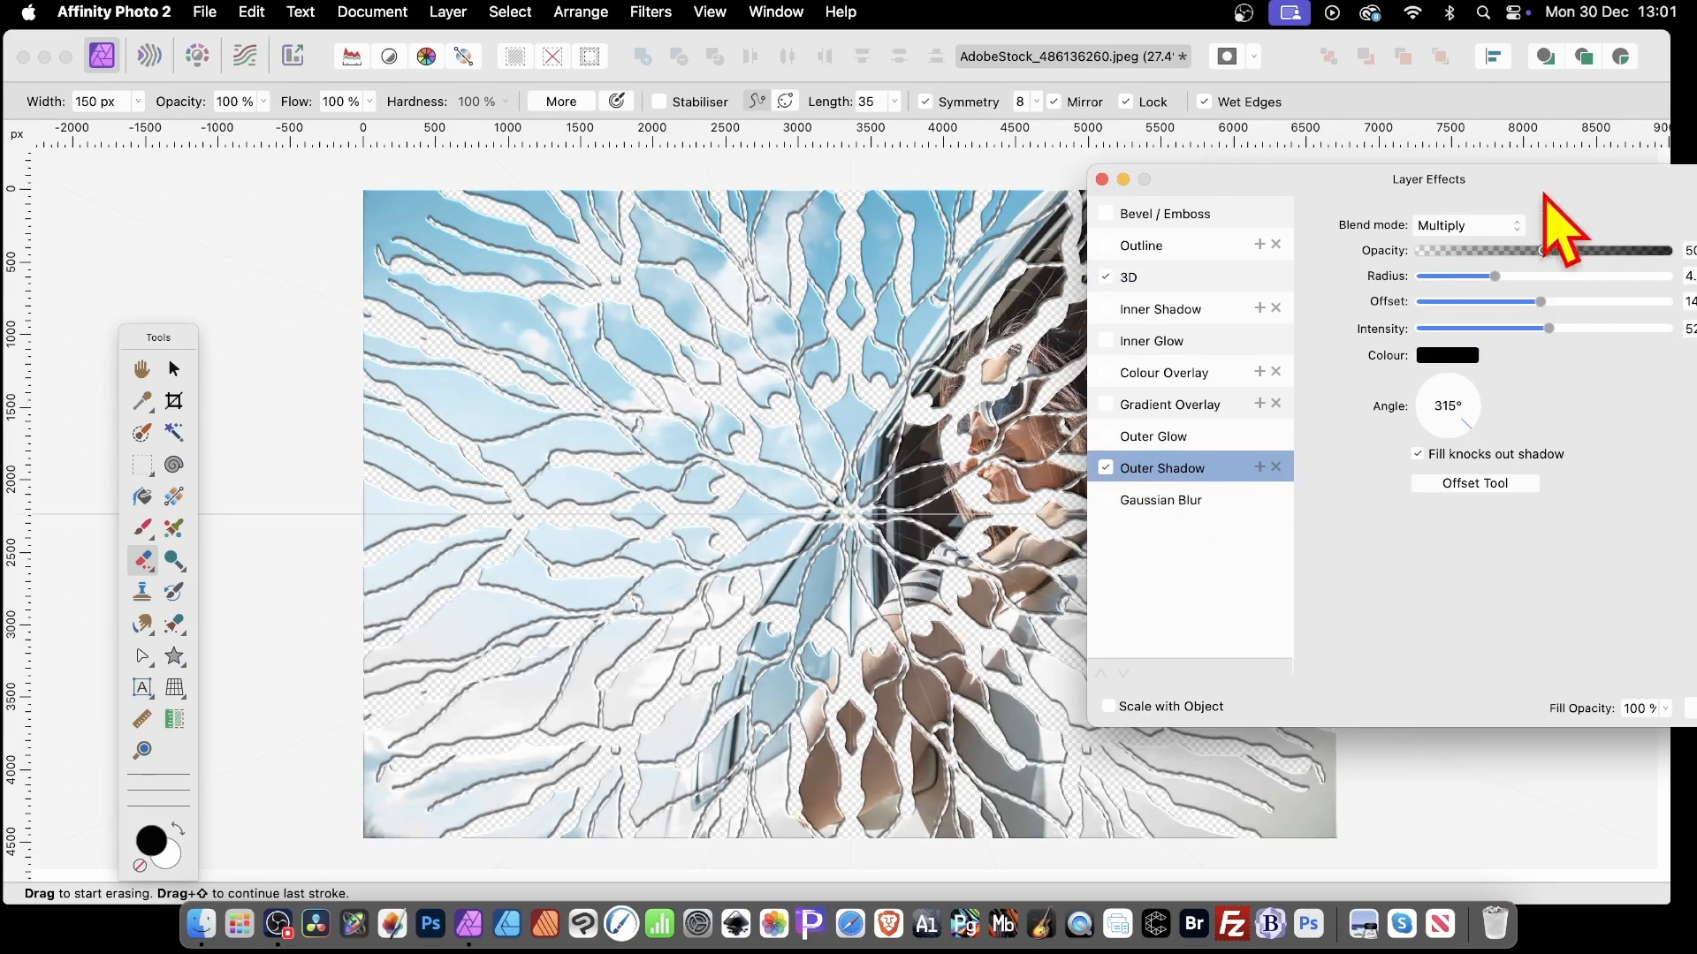
{"action": "left_click_drag", "start_coordinate": [1539, 193], "coordinate": [1243, 183]}
{"action": "left_click", "coordinate": [1426, 698]}
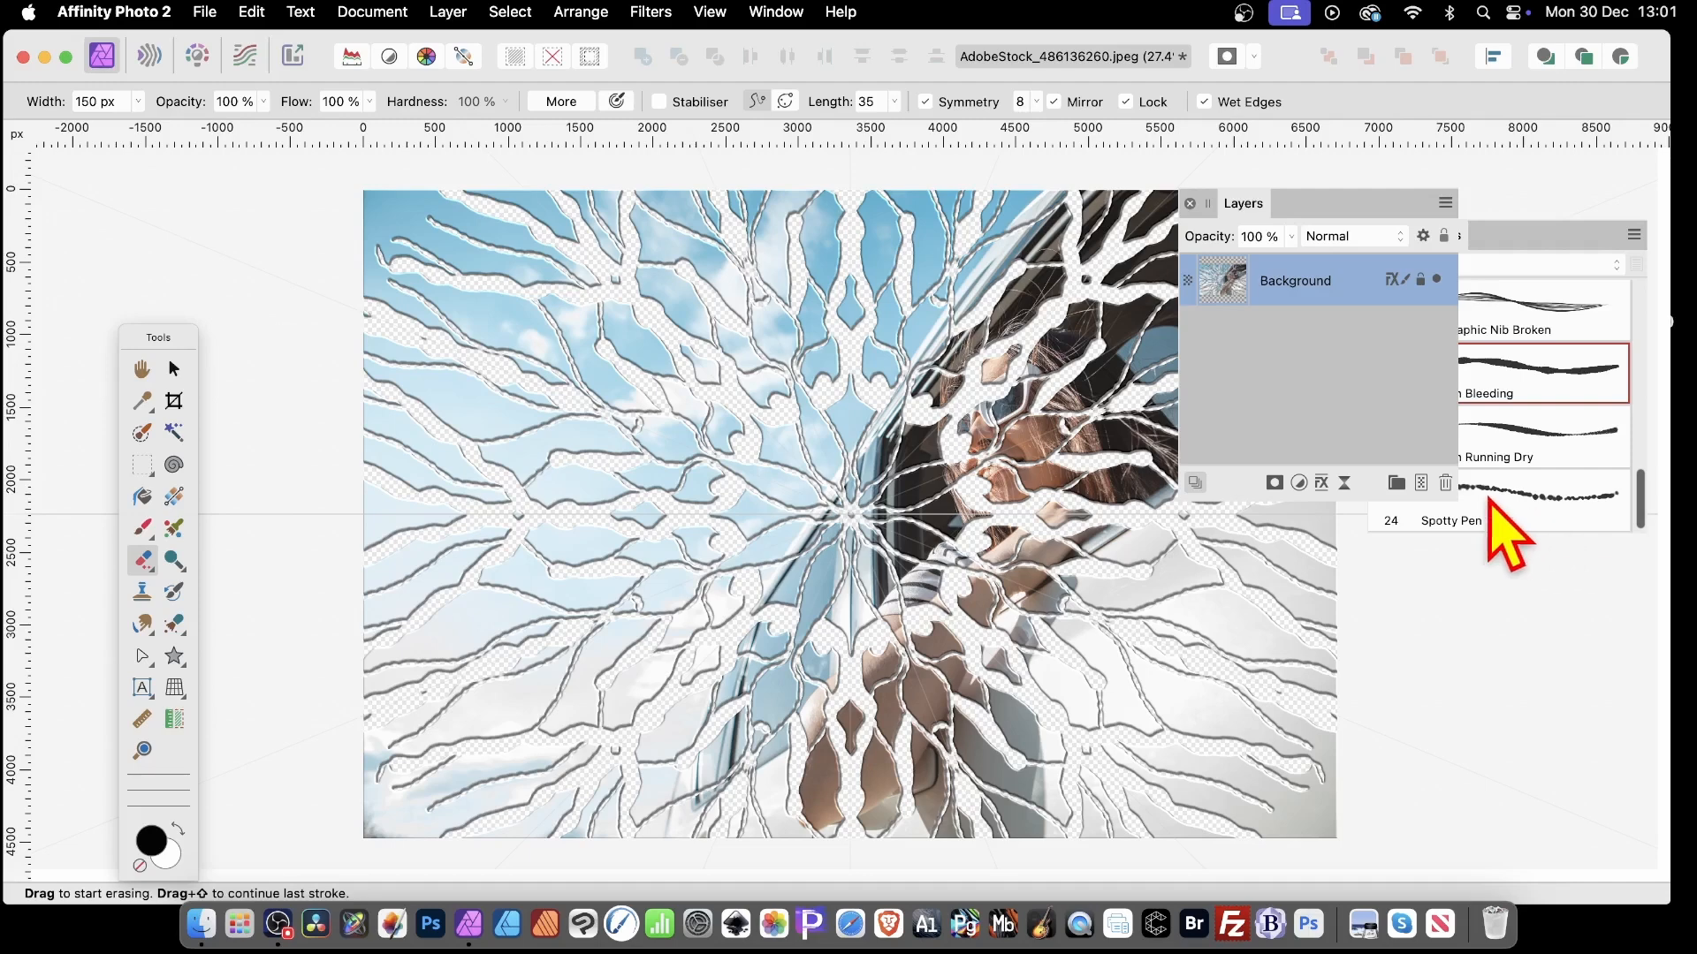
Rasterise the Background layer without preserving its layer FX
{"action": "right_click", "coordinate": [1300, 281]}
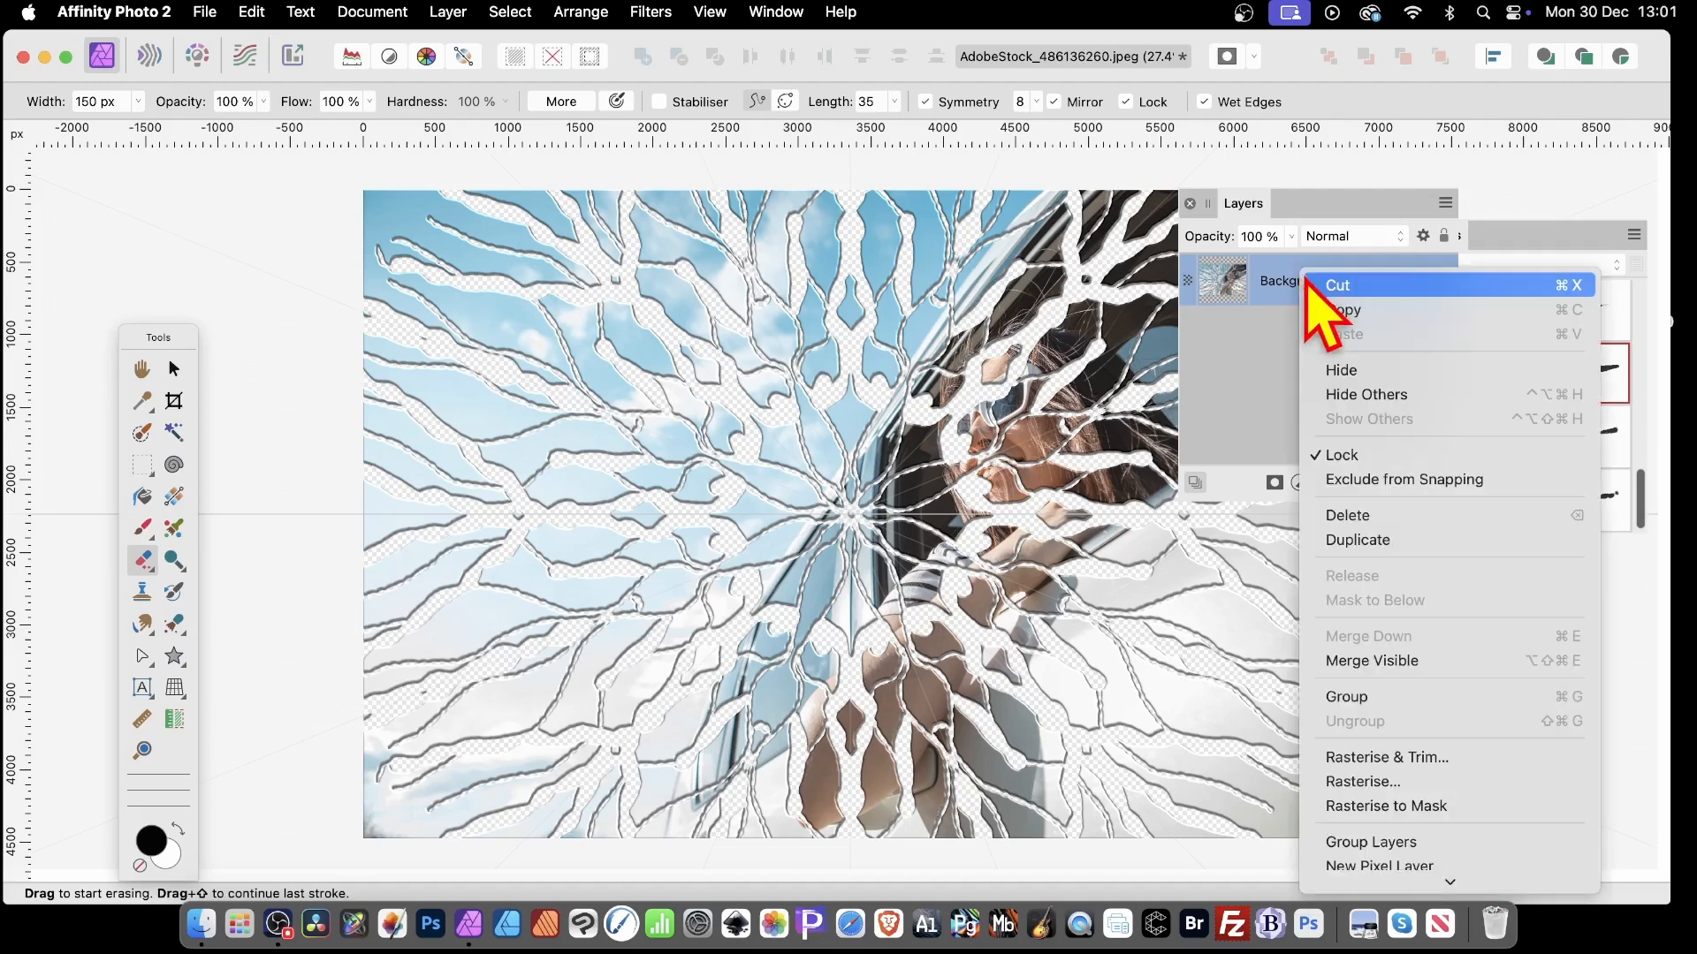
{"action": "left_click", "coordinate": [1372, 781]}
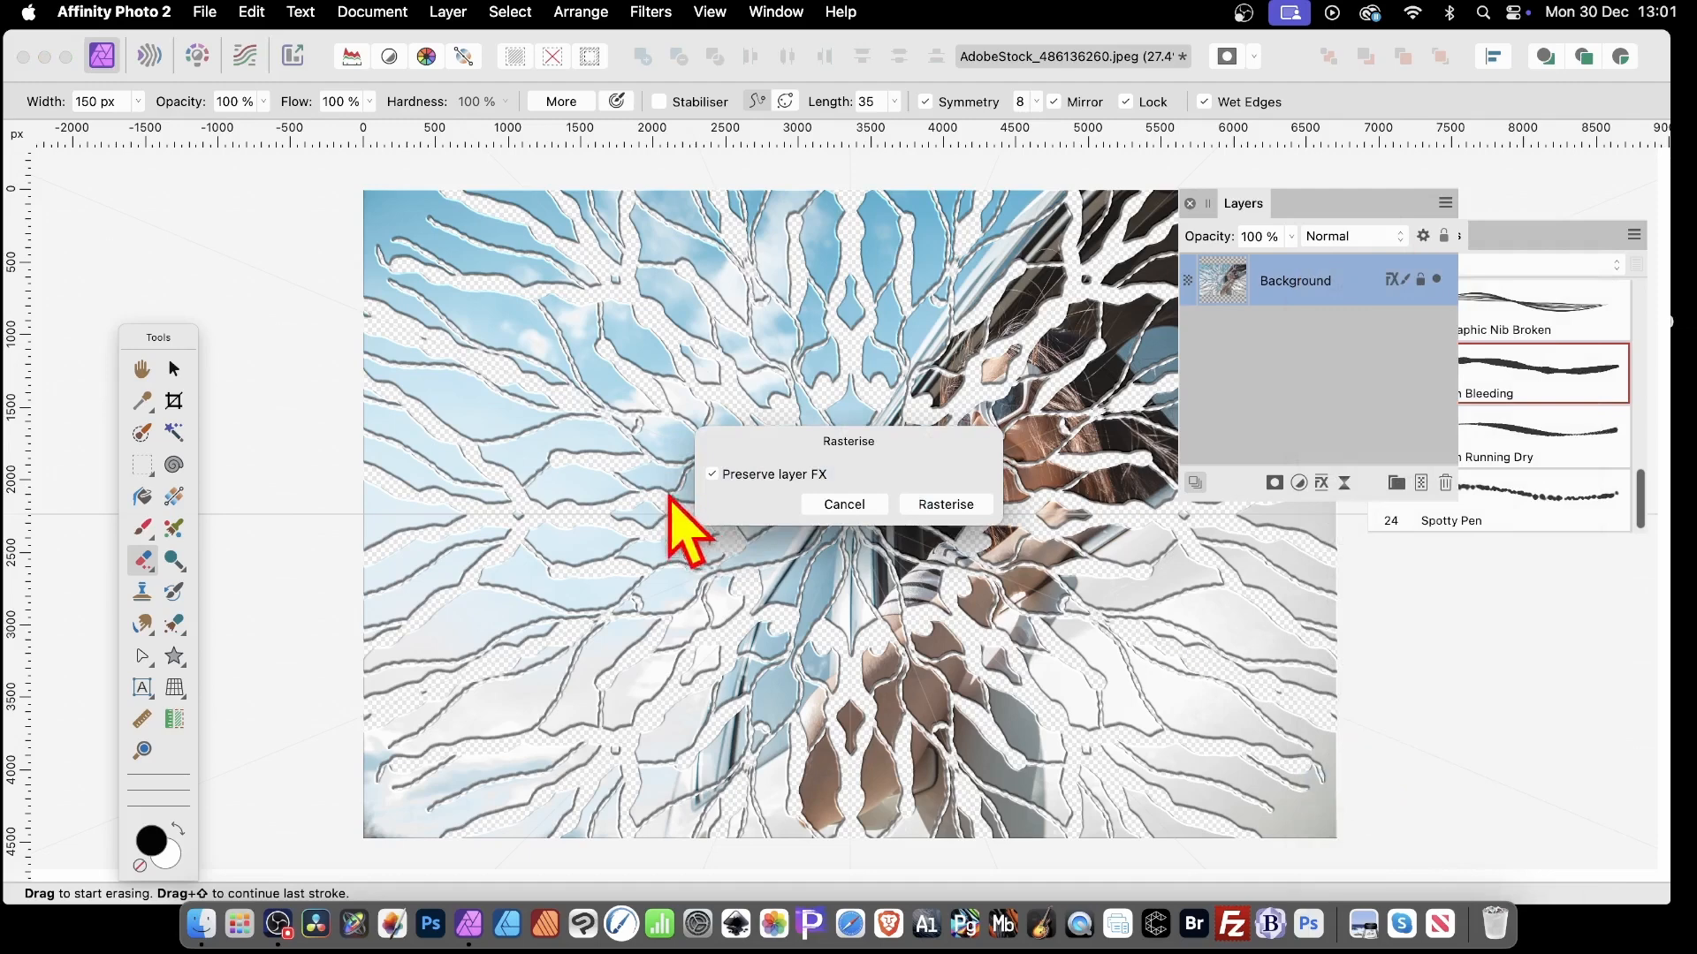
{"action": "left_click", "coordinate": [929, 503]}
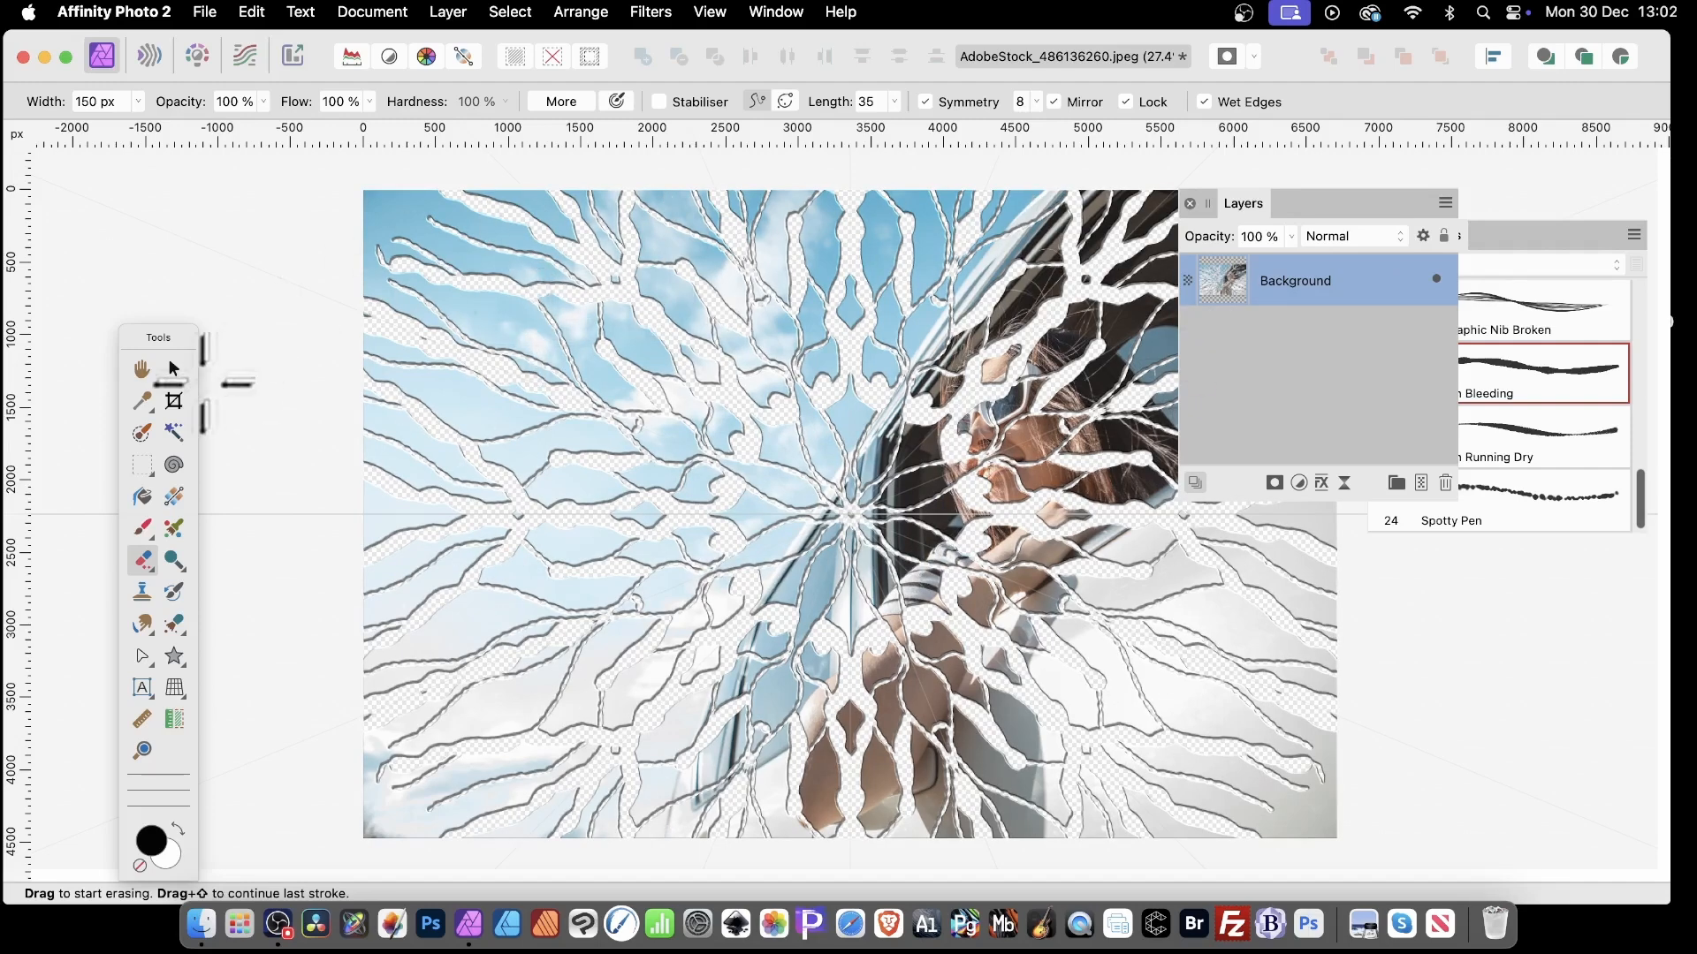
Duplicate the Background layer with a small offset up and to the left, and enlarge the copy beyond the canvas's lower-right corner
{"action": "left_click", "coordinate": [173, 368]}
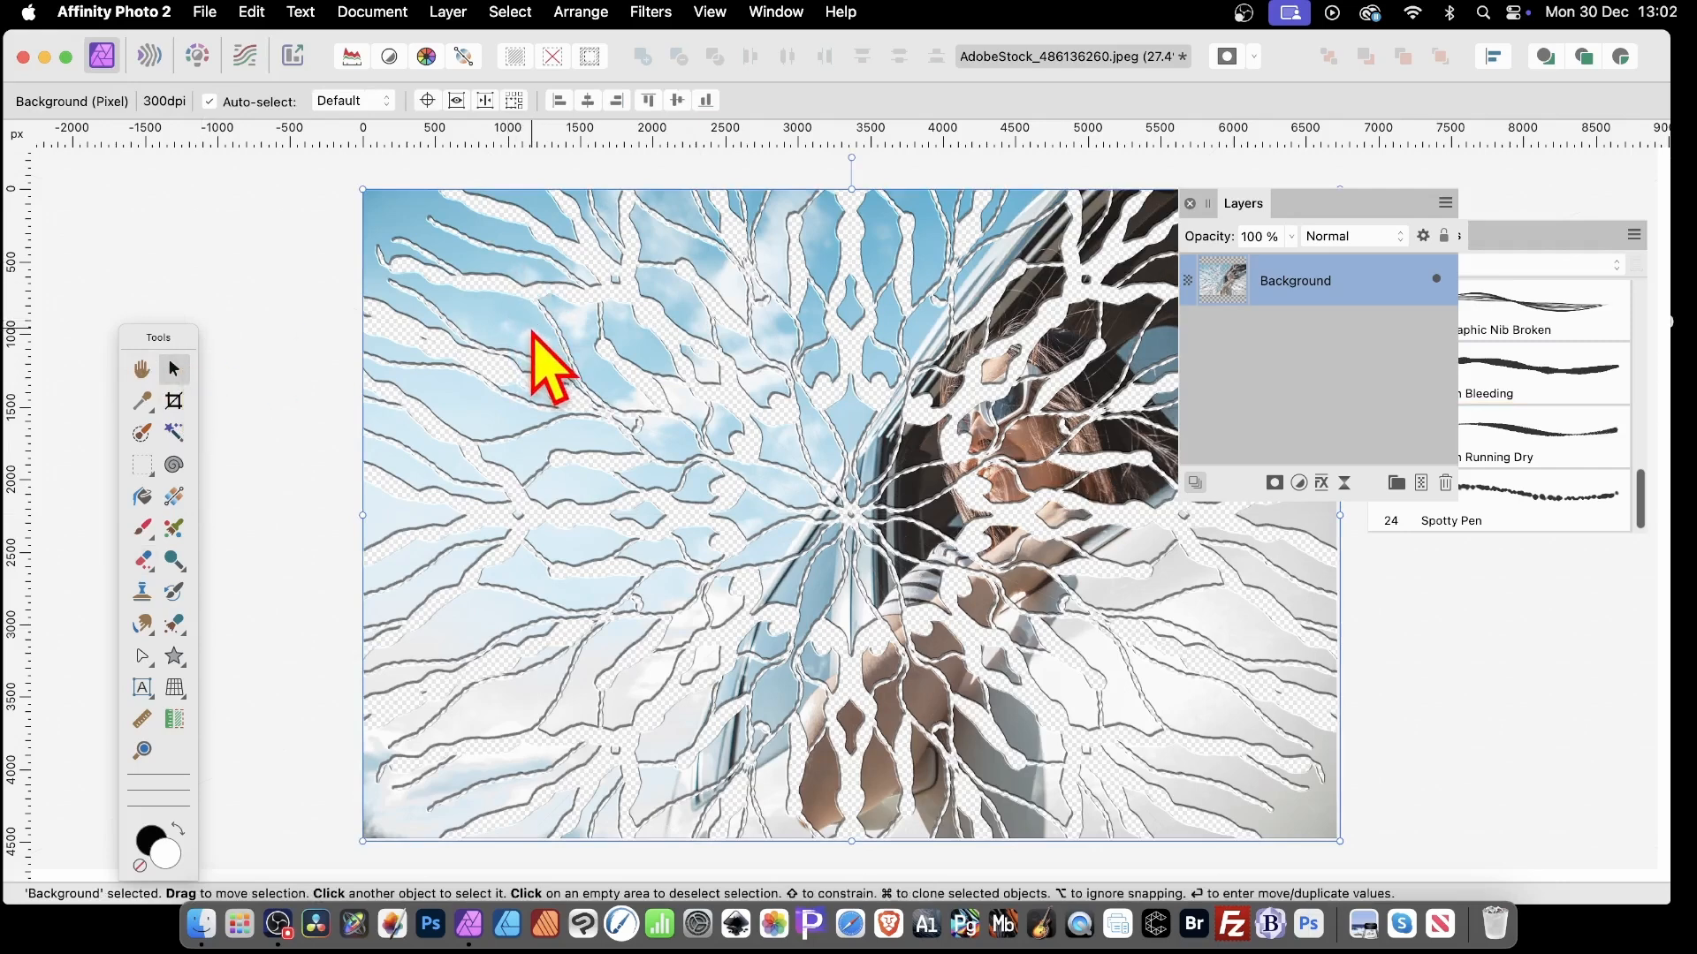
{"action": "left_click", "coordinate": [447, 12]}
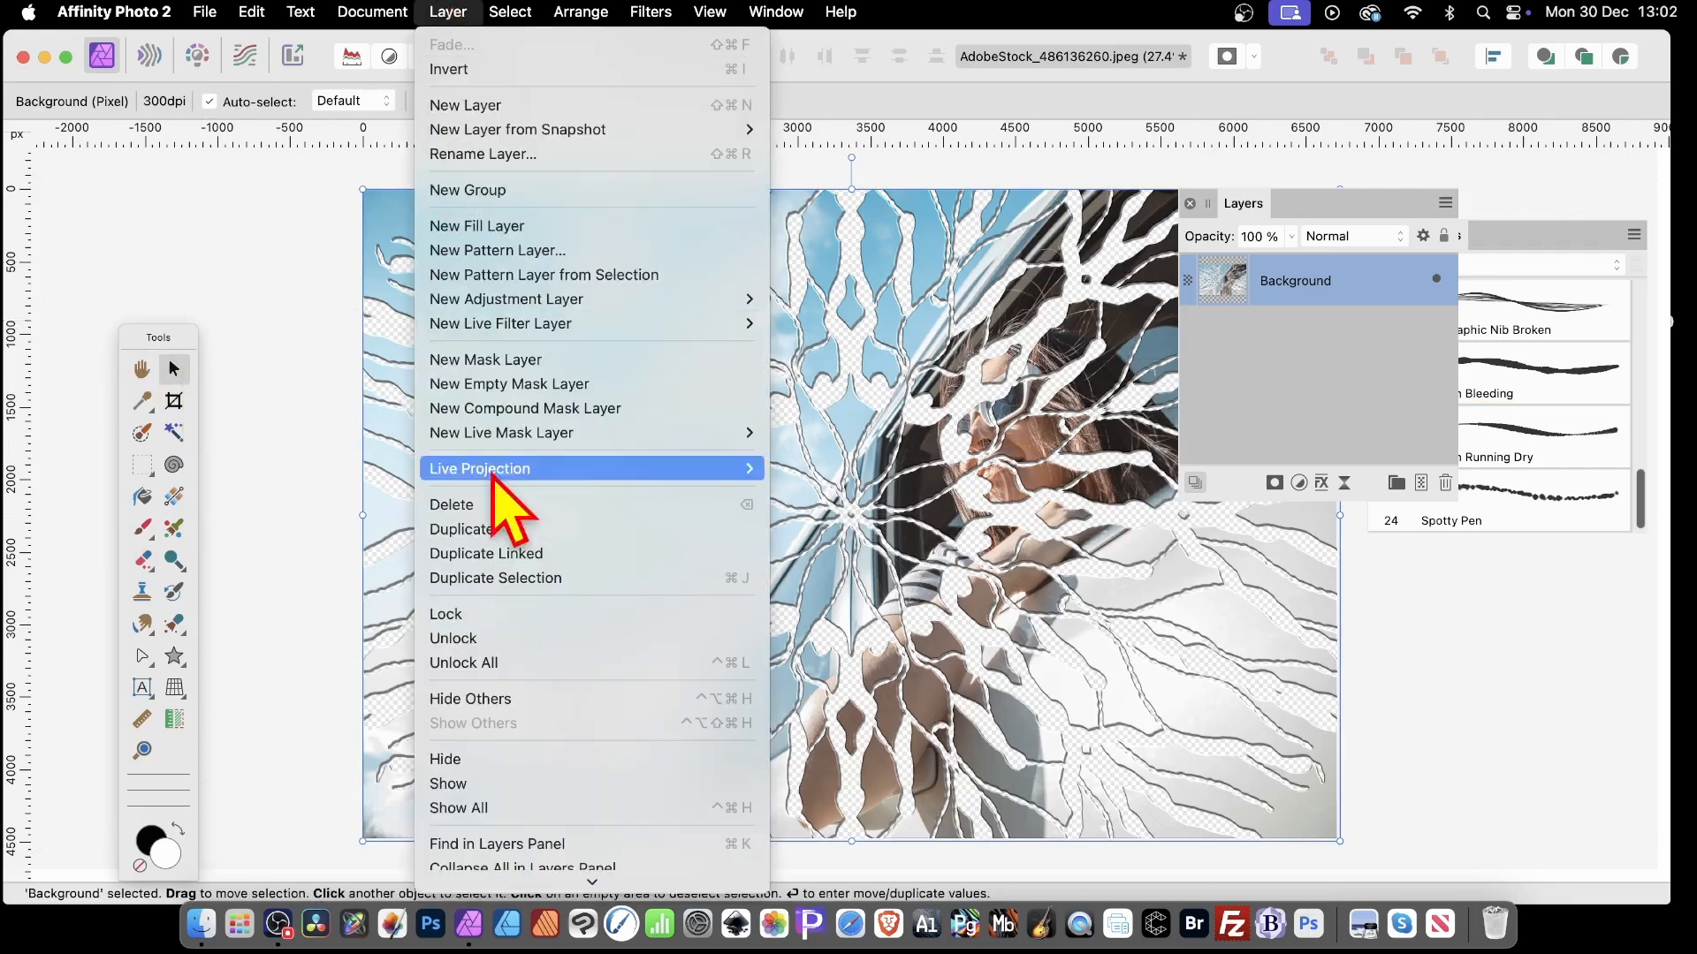
{"action": "left_click", "coordinate": [946, 476]}
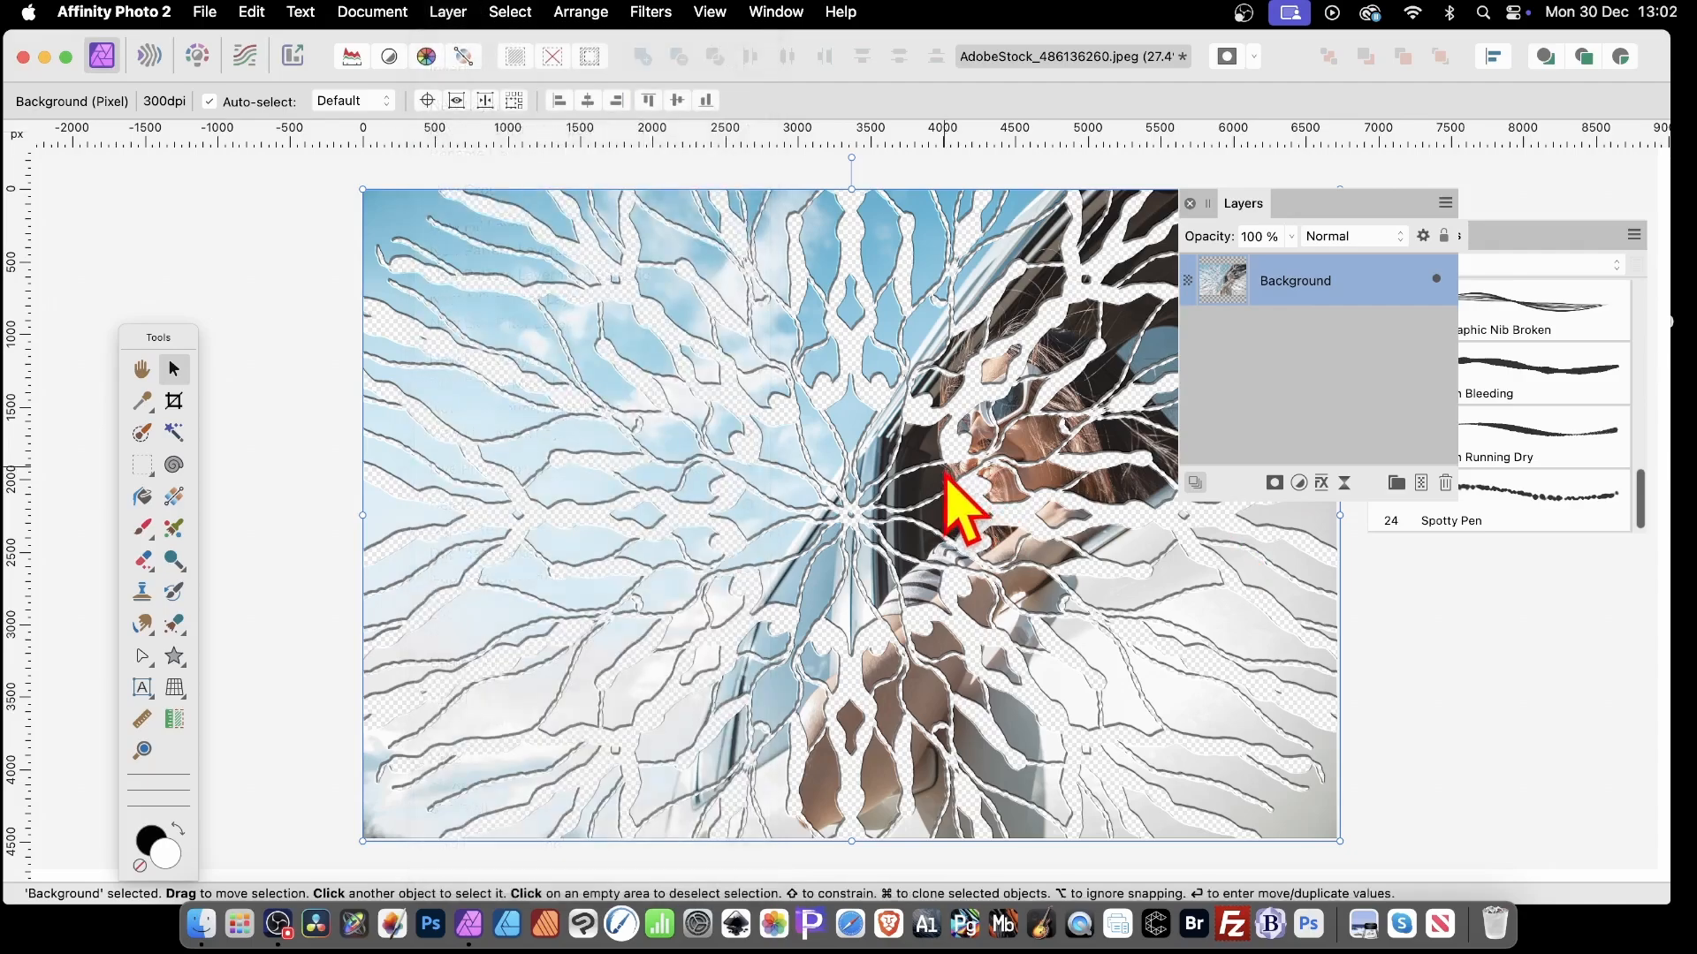
{"action": "mouse_move", "coordinate": [966, 523]}
{"action": "left_mouse_down"}
{"action": "mouse_move", "coordinate": [891, 464]}
{"action": "mouse_move", "coordinate": [950, 494]}
{"action": "left_mouse_up"}
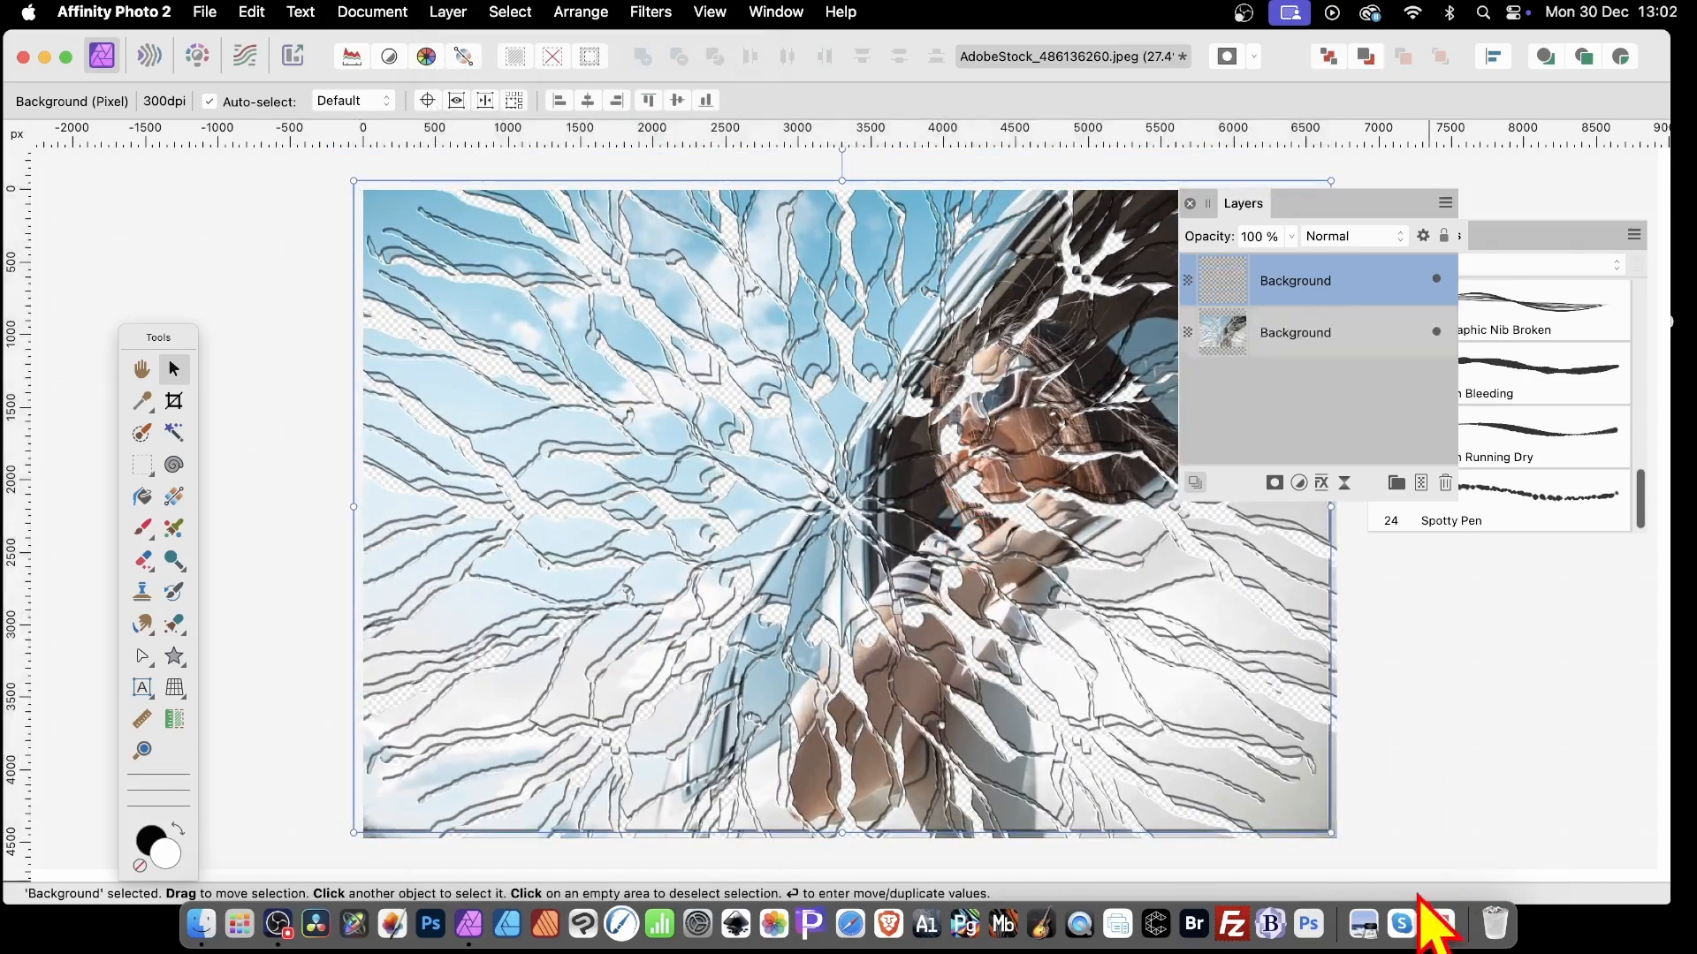
{"action": "left_click_drag", "start_coordinate": [1331, 833], "coordinate": [1371, 878]}
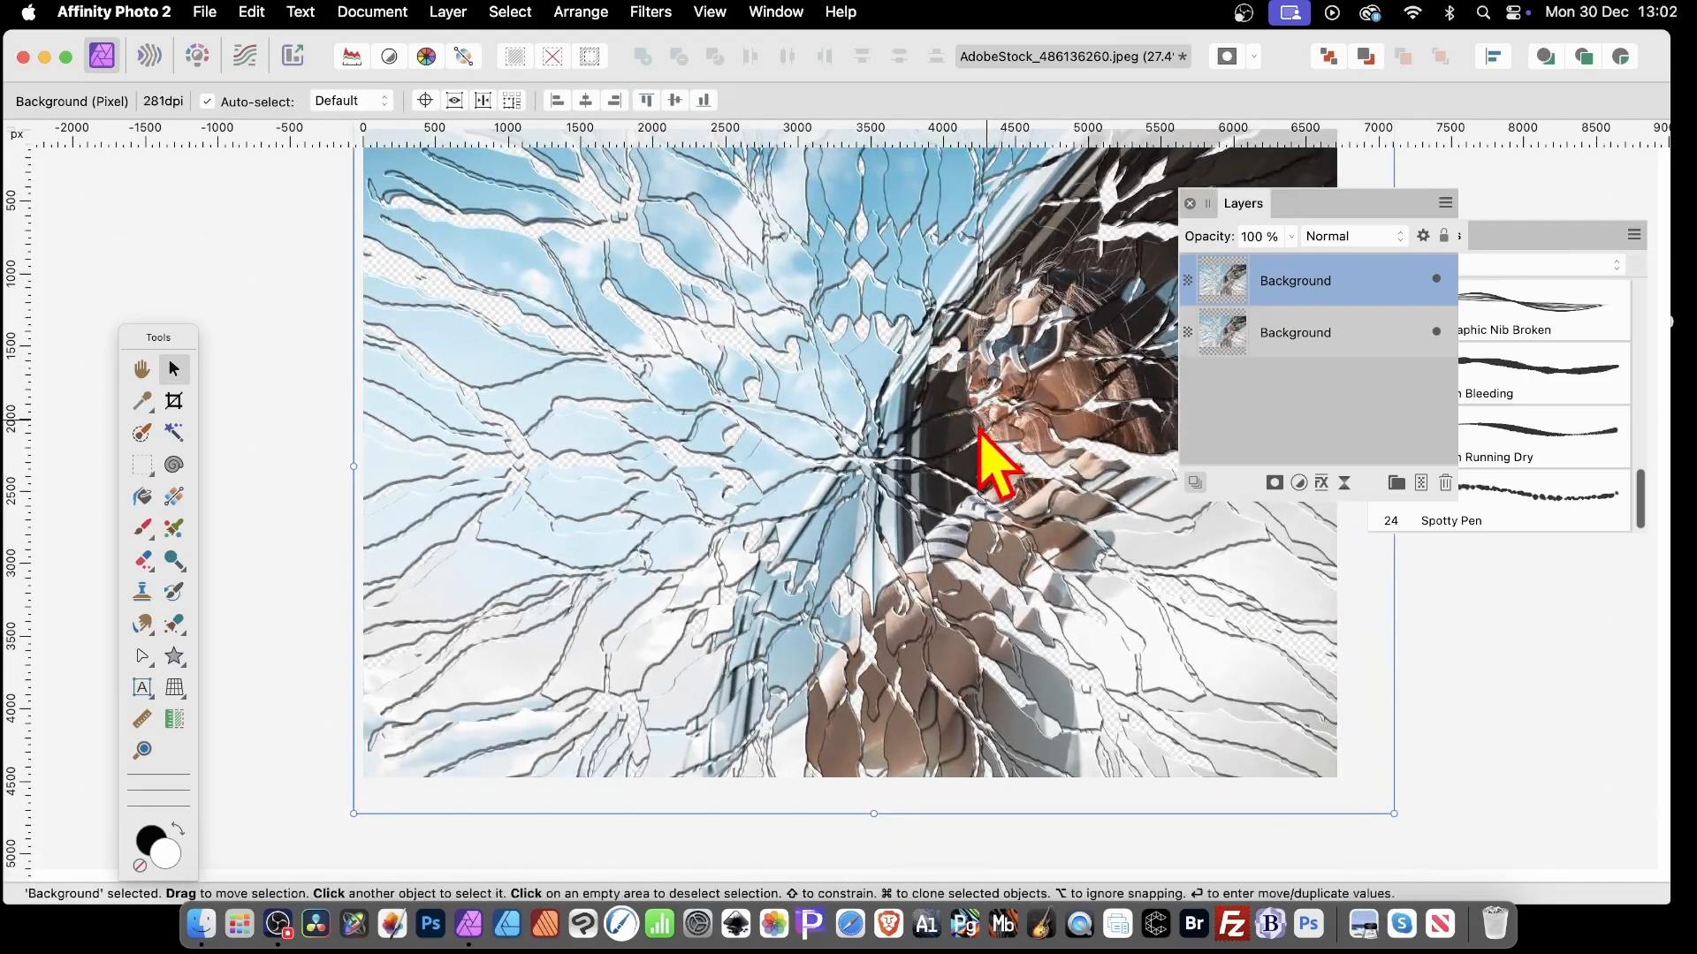
{"action": "left_click_drag", "start_coordinate": [982, 426], "coordinate": [984, 430]}
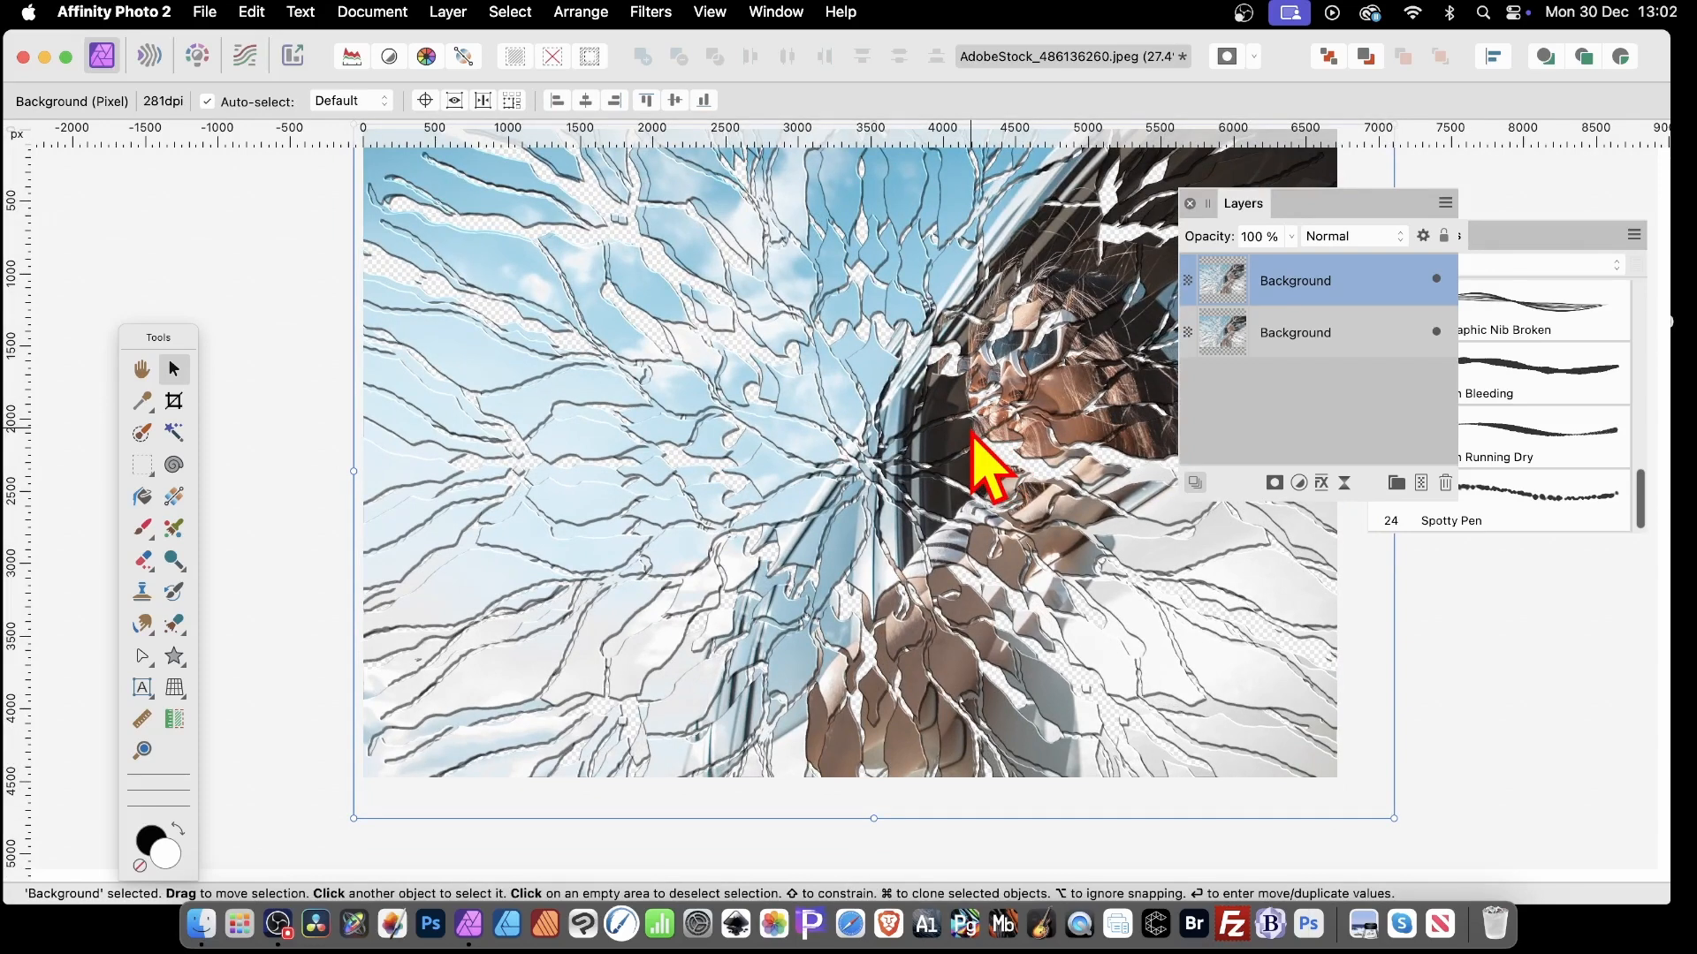
Duplicate the enlarged copy offset down and to the left, shrink this new copy slightly and rotate it a little clockwise
{"action": "left_click_drag", "start_coordinate": [1055, 383], "coordinate": [1014, 406]}
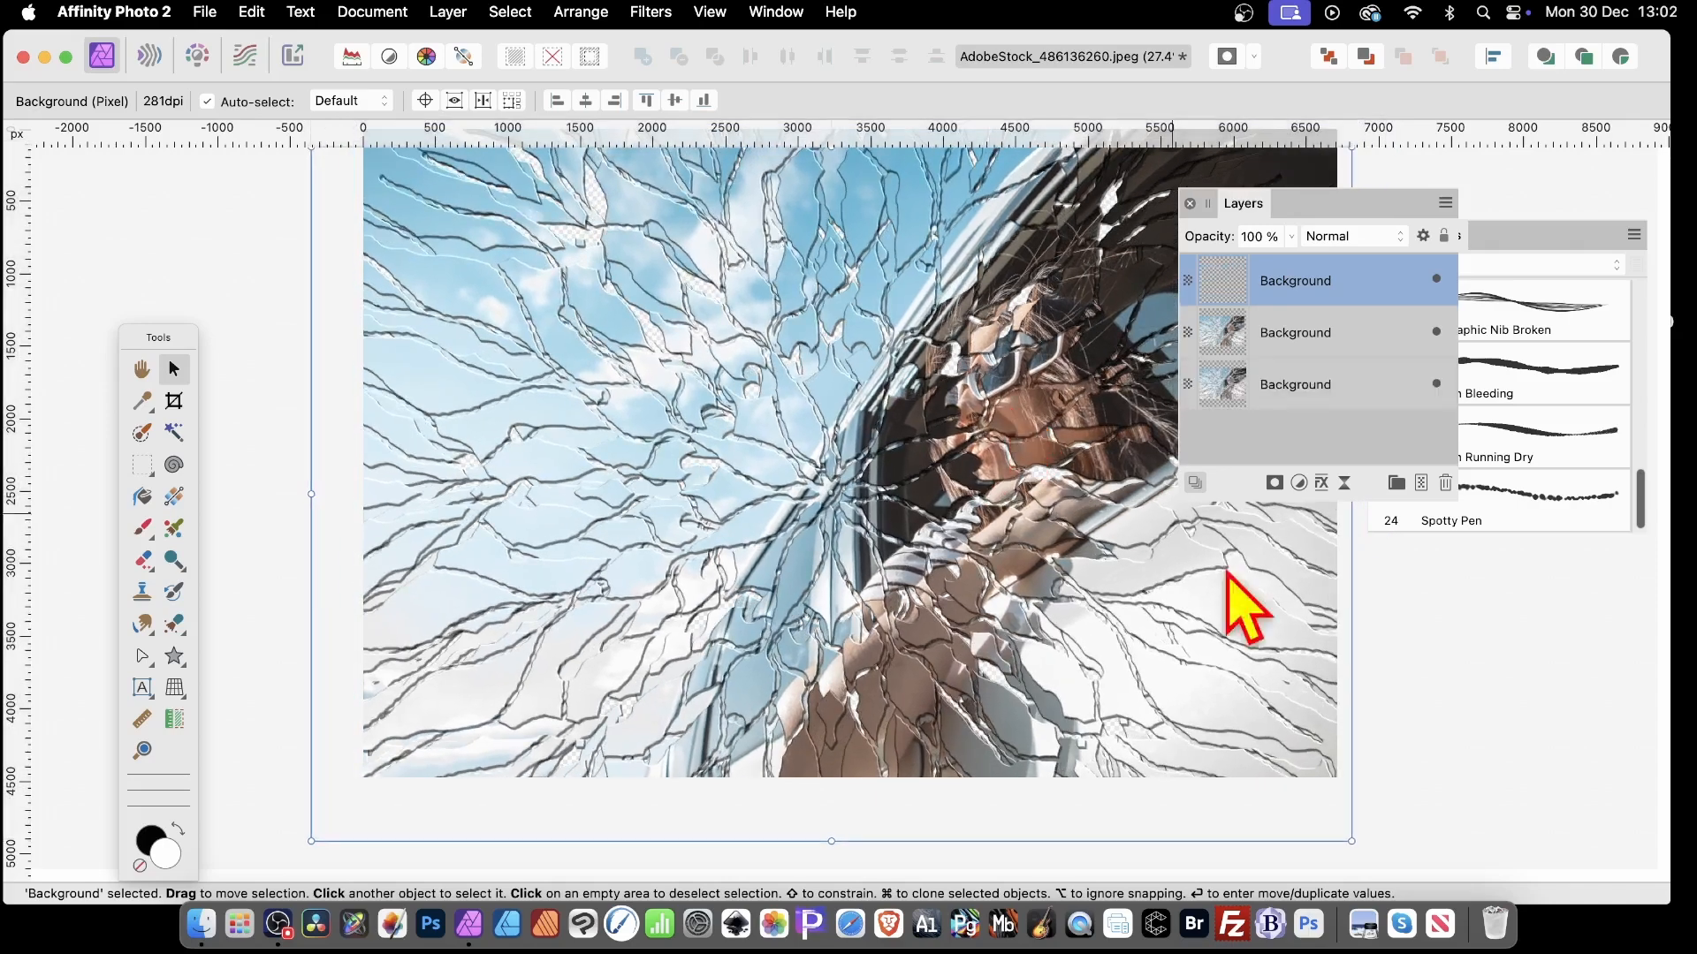
{"action": "left_click_drag", "start_coordinate": [1350, 840], "coordinate": [1328, 823]}
{"action": "scroll", "coordinate": [303, 265], "scroll_direction": "up", "scroll_amount": 1}
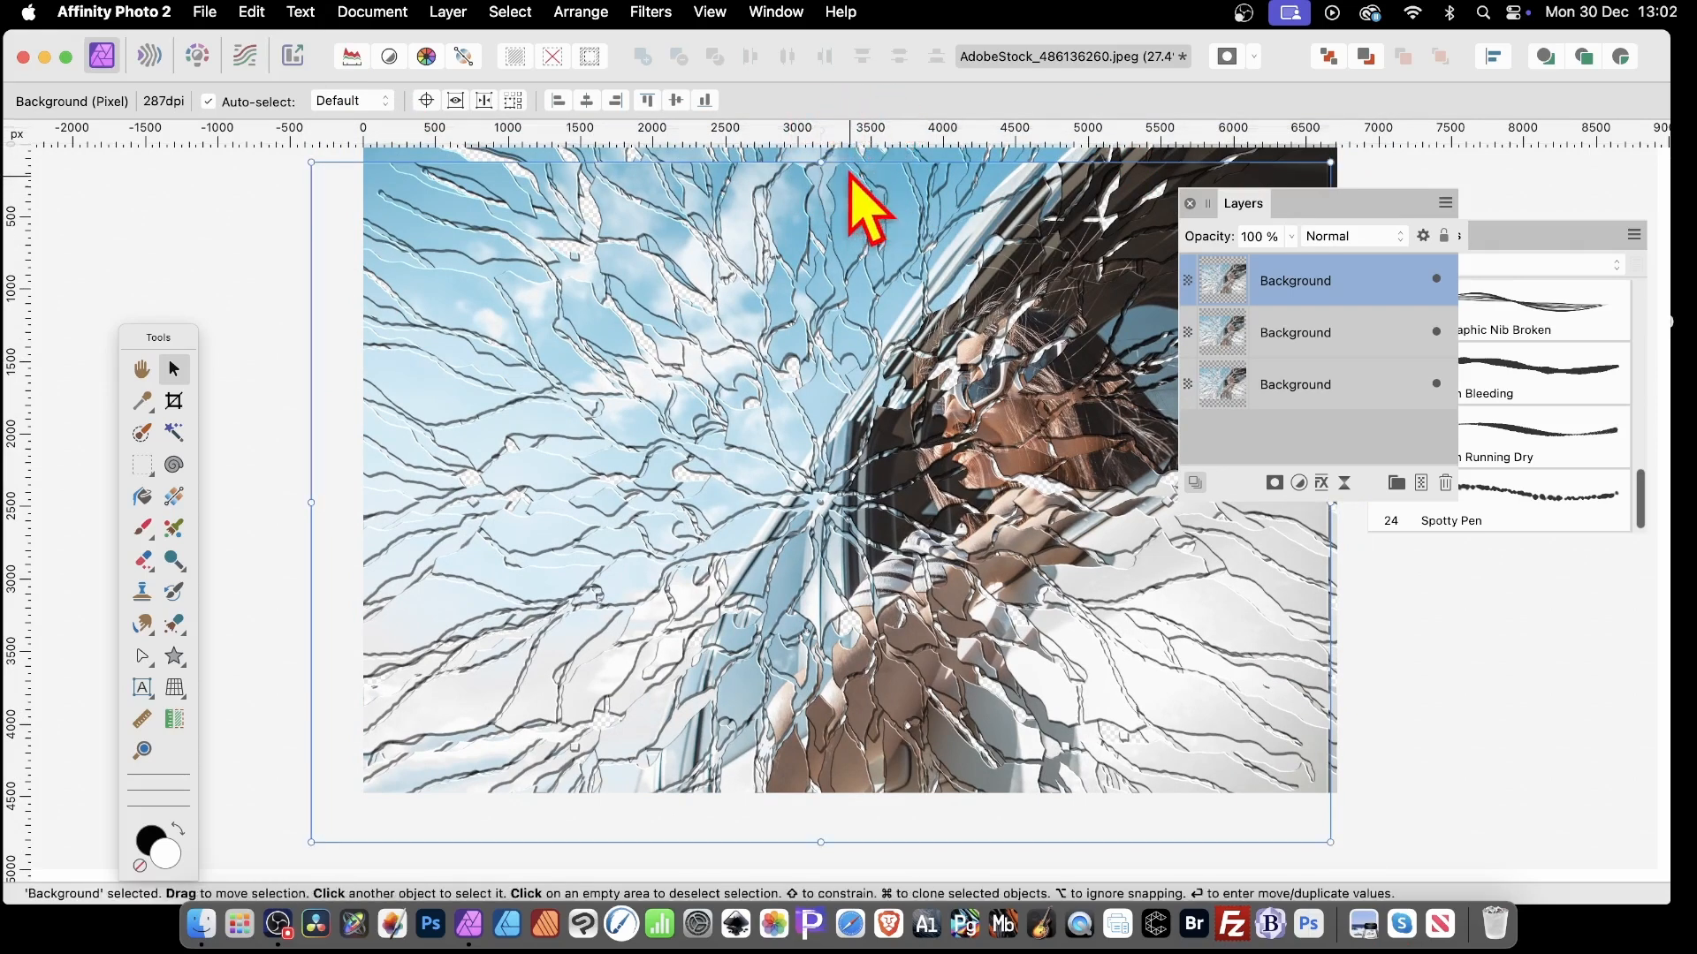
{"action": "scroll", "coordinate": [875, 239], "scroll_direction": "up", "scroll_amount": 2}
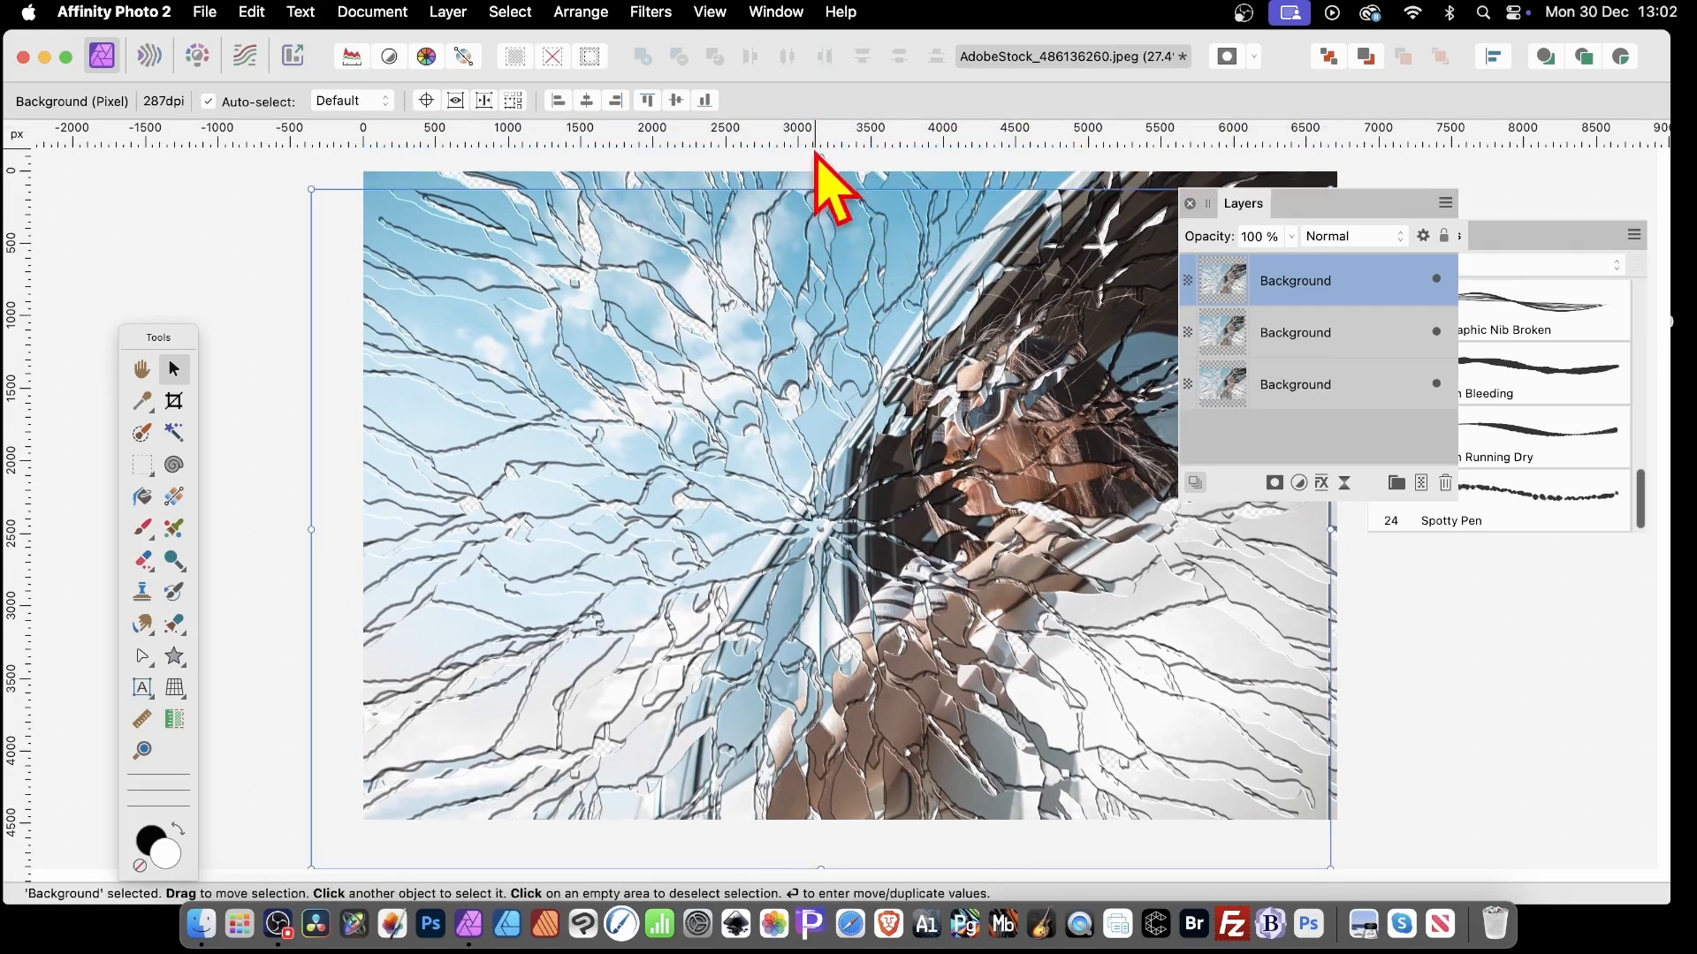
{"action": "left_click_drag", "start_coordinate": [813, 160], "coordinate": [862, 158]}
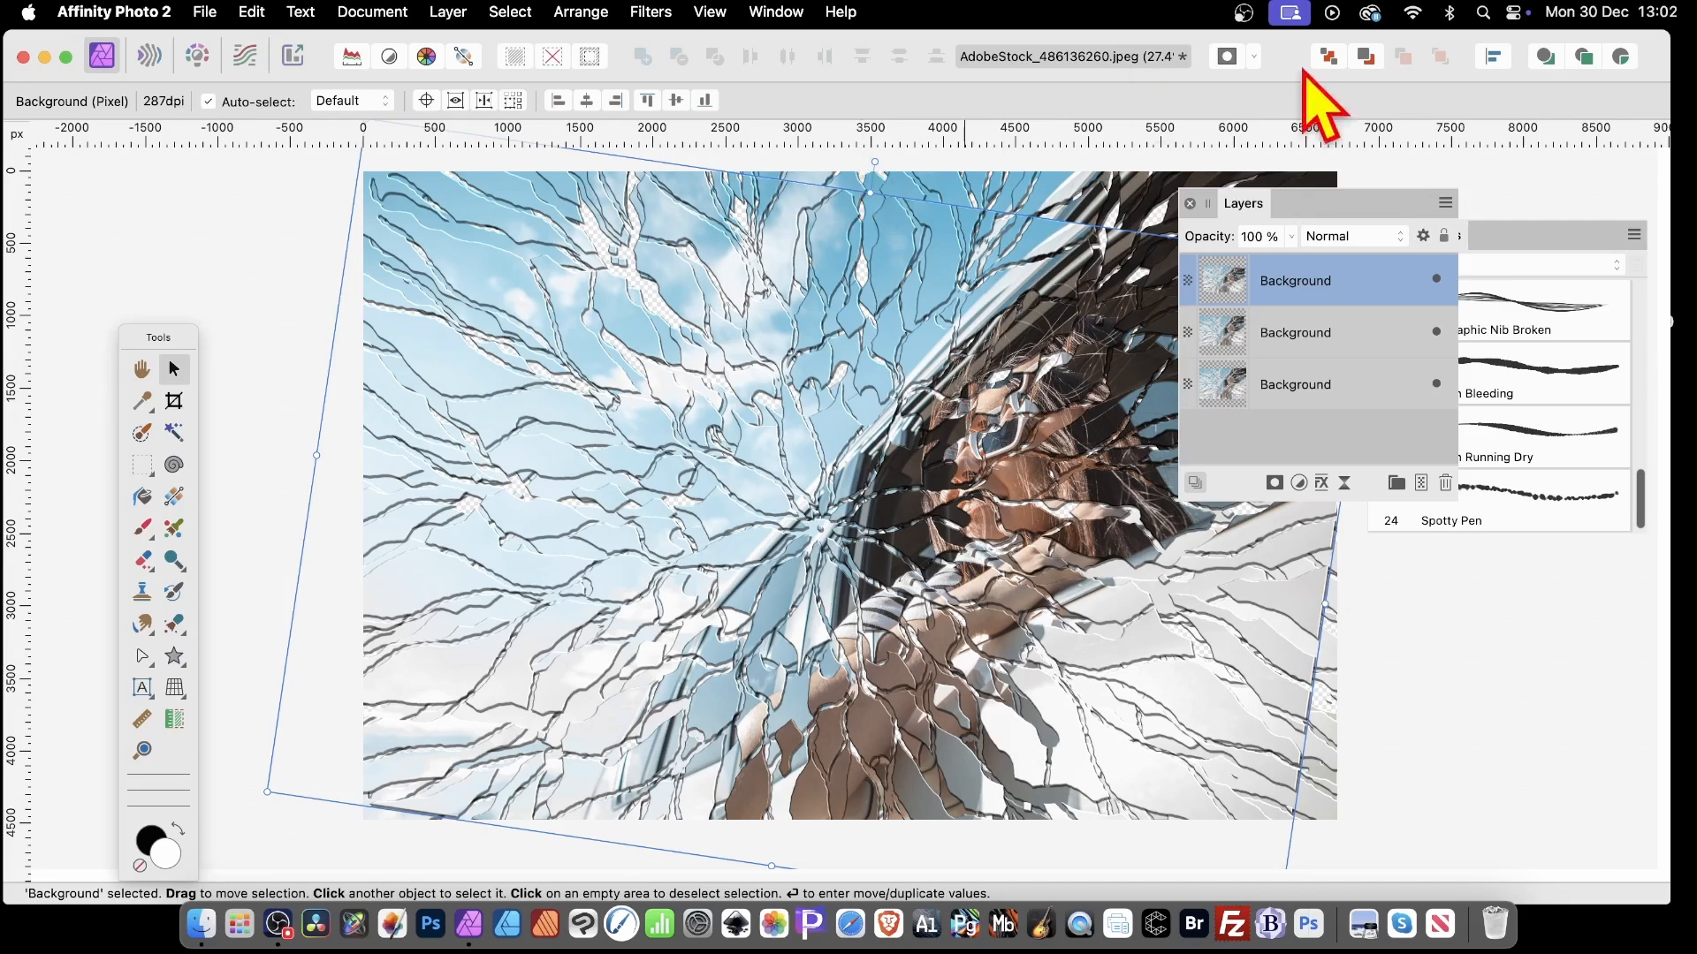
Group all three Background layers and rasterise the group into a single pixel layer
{"action": "left_click", "coordinate": [1339, 381], "text": "shift"}
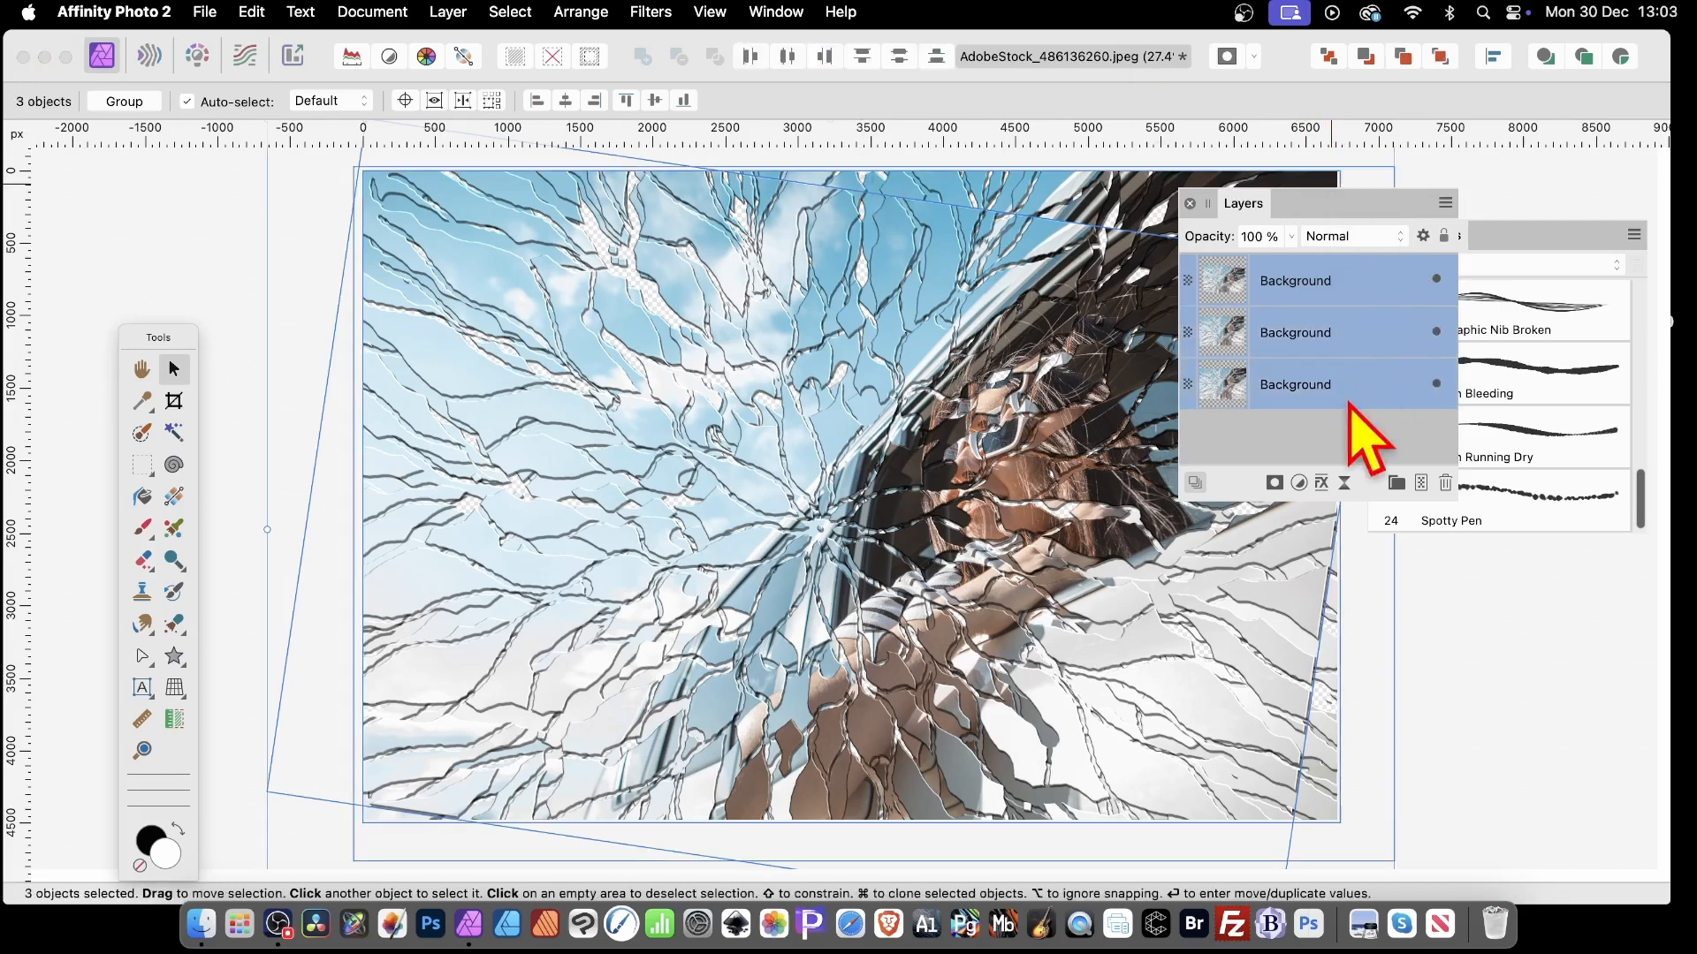
{"action": "right_click", "coordinate": [1309, 265]}
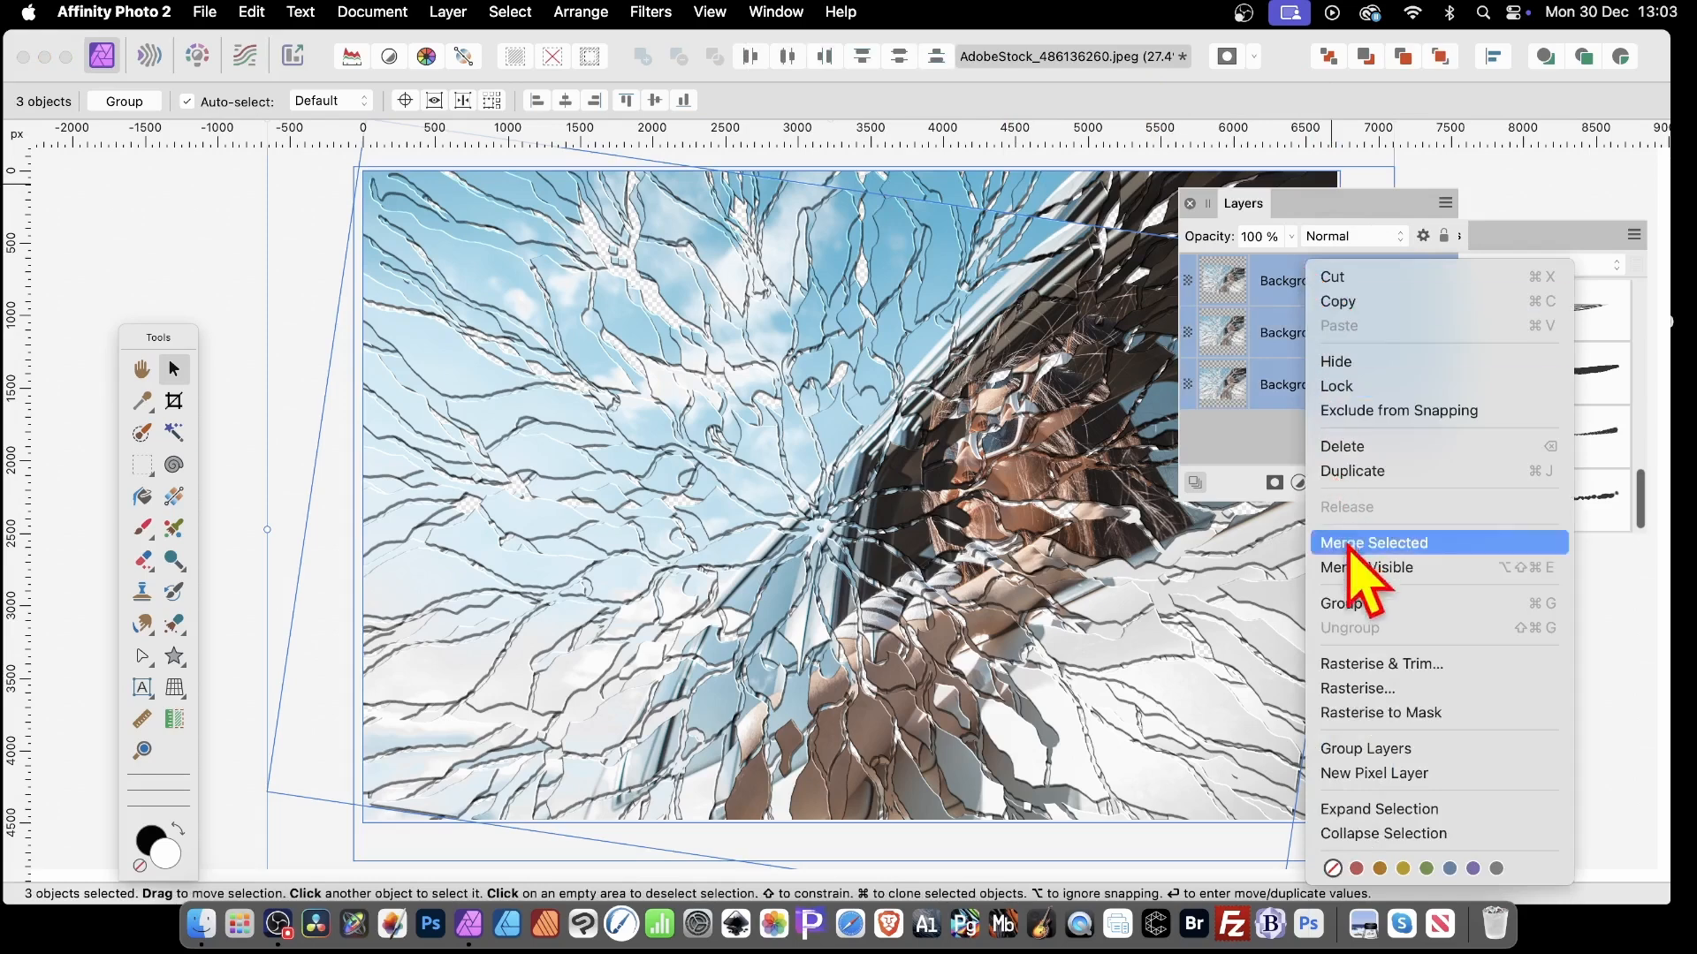
{"action": "left_click", "coordinate": [1356, 606]}
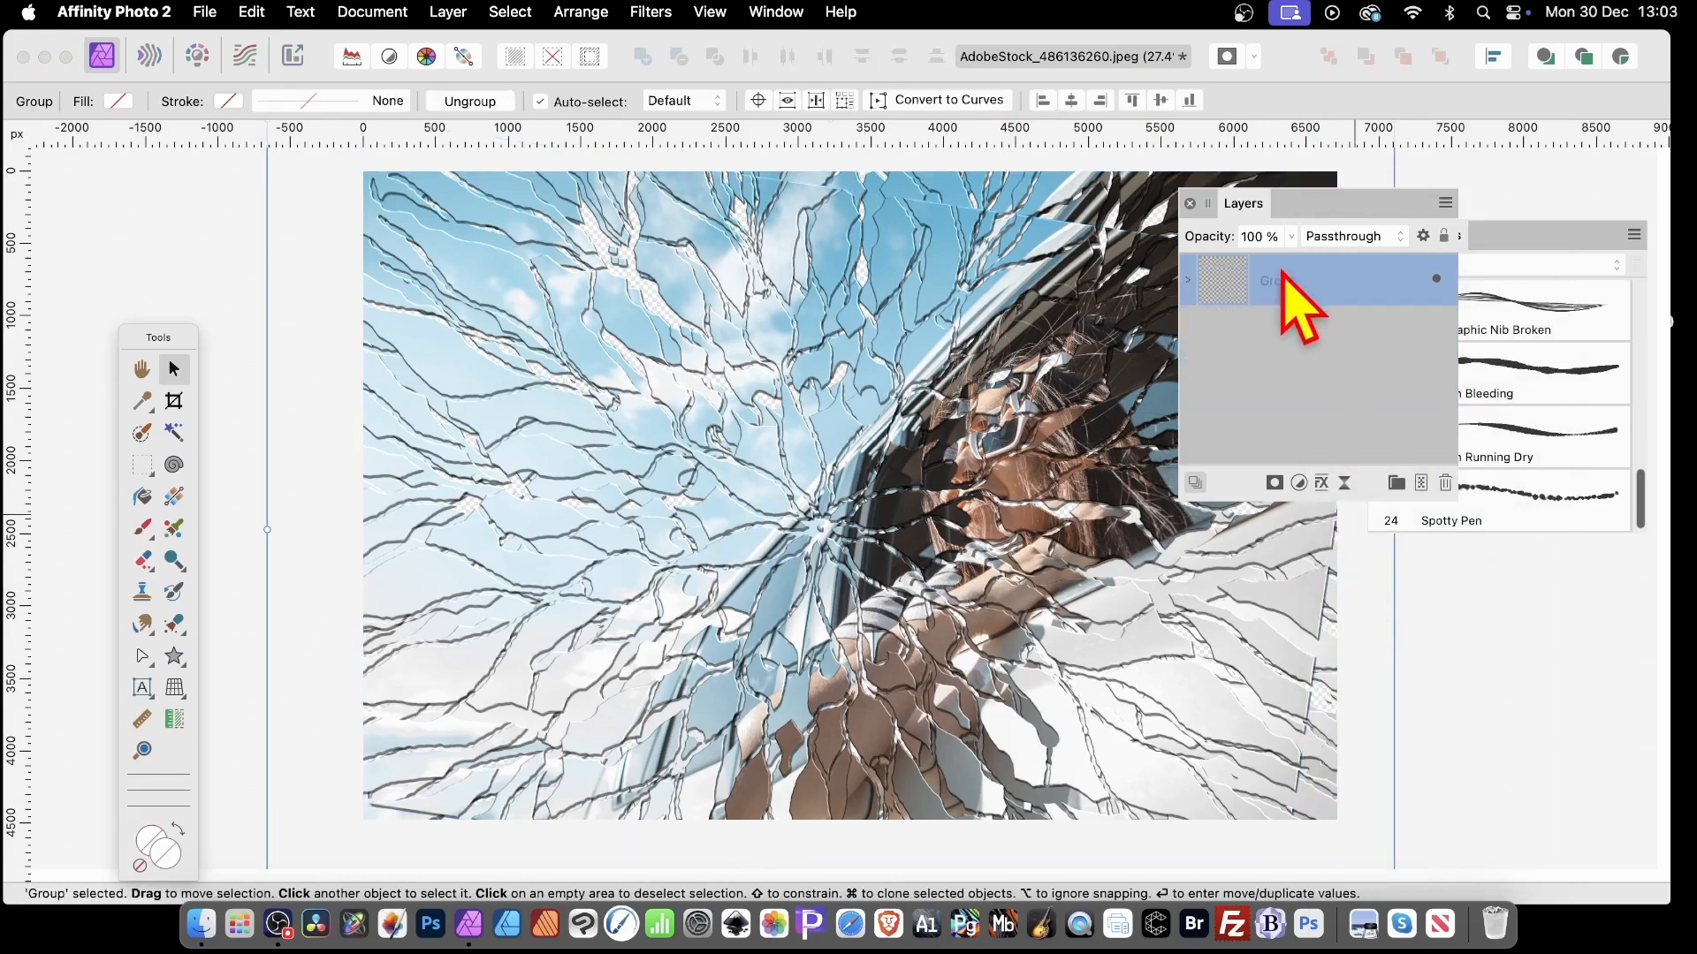
{"action": "right_click", "coordinate": [1279, 280]}
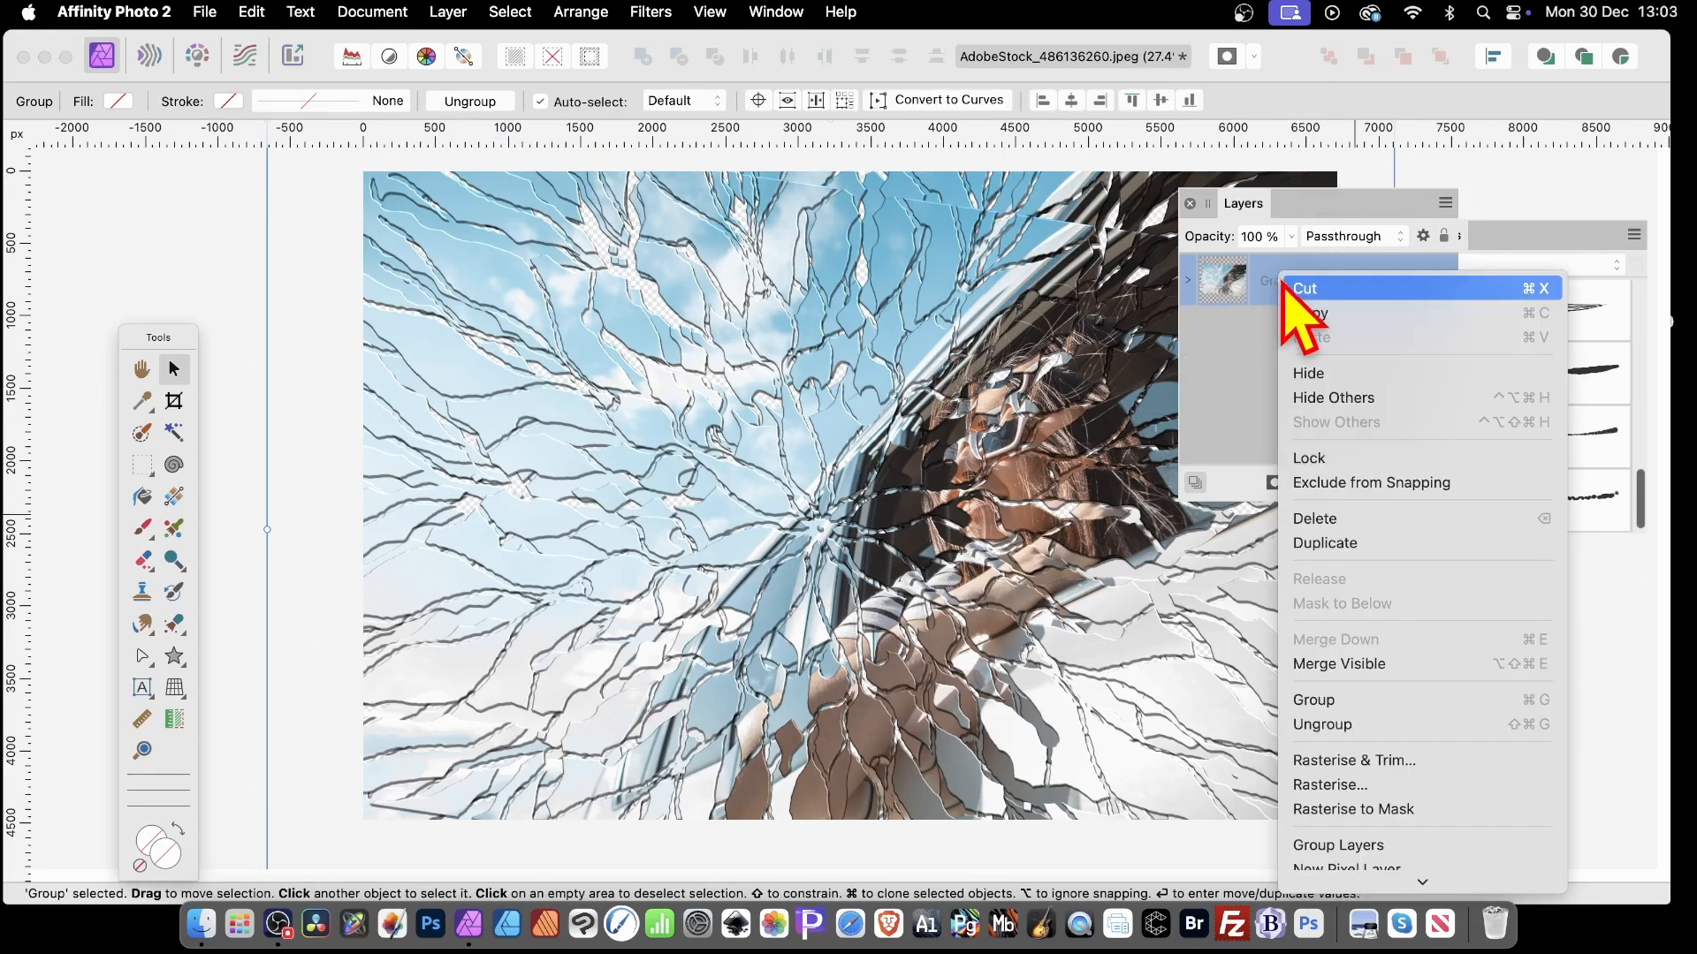
{"action": "left_click", "coordinate": [1333, 786]}
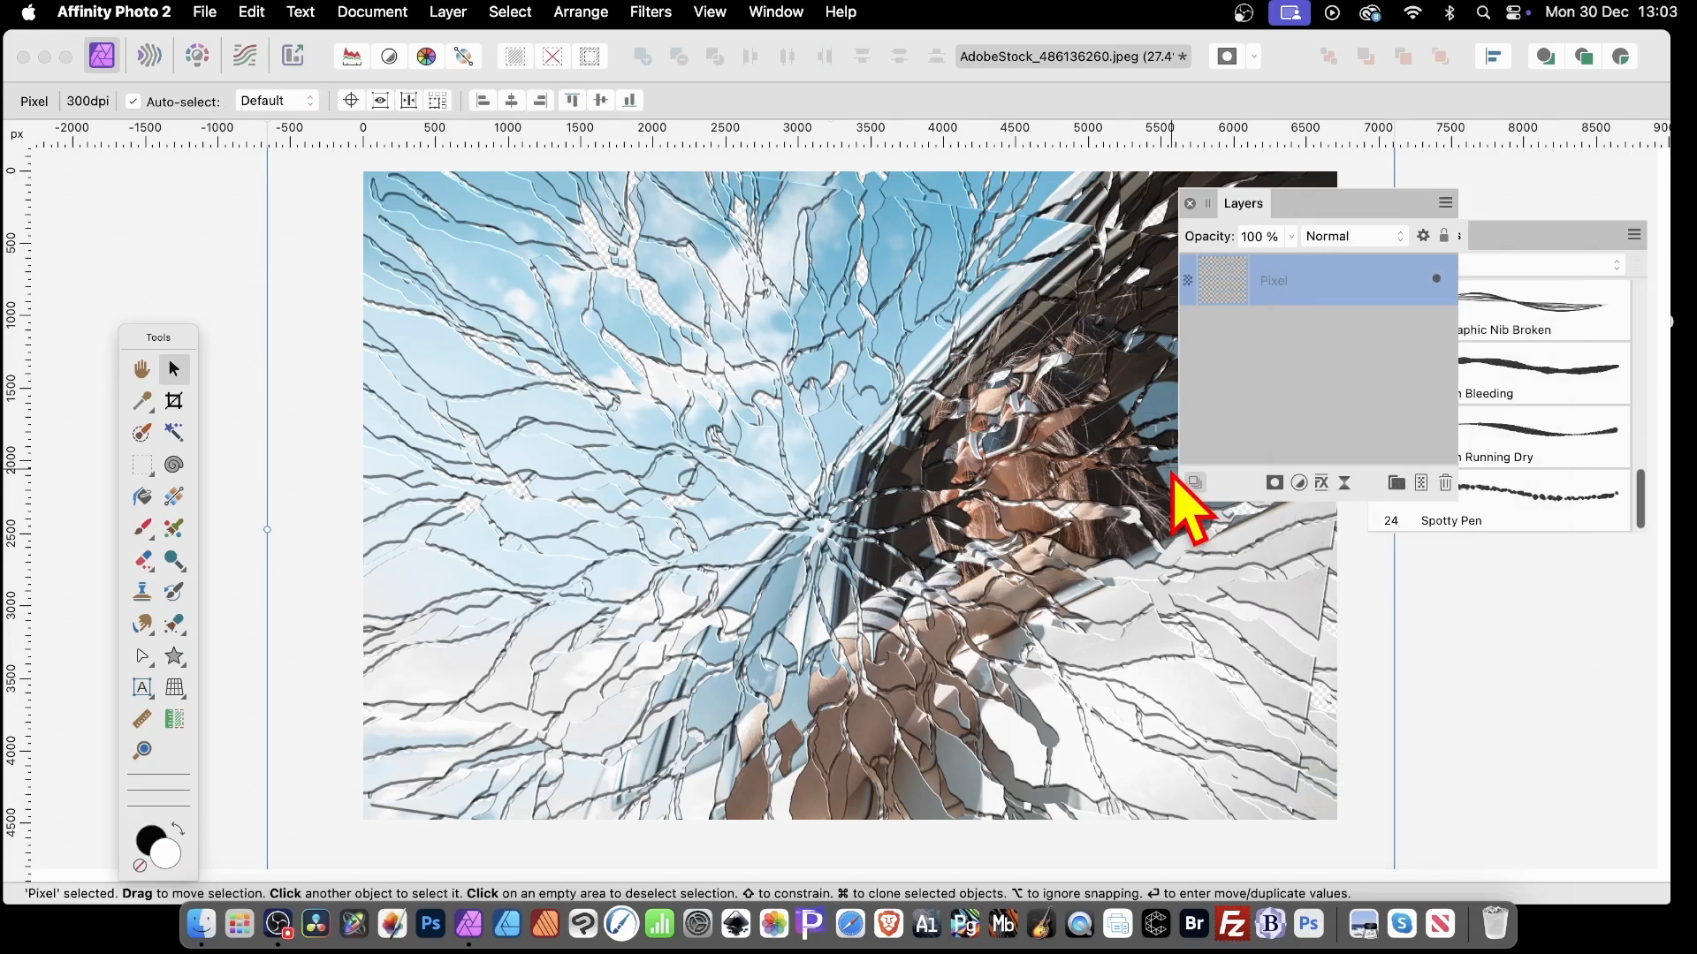
Rasterise and trim the merged pixel layer to the canvas bounds
{"action": "left_click", "coordinate": [448, 13]}
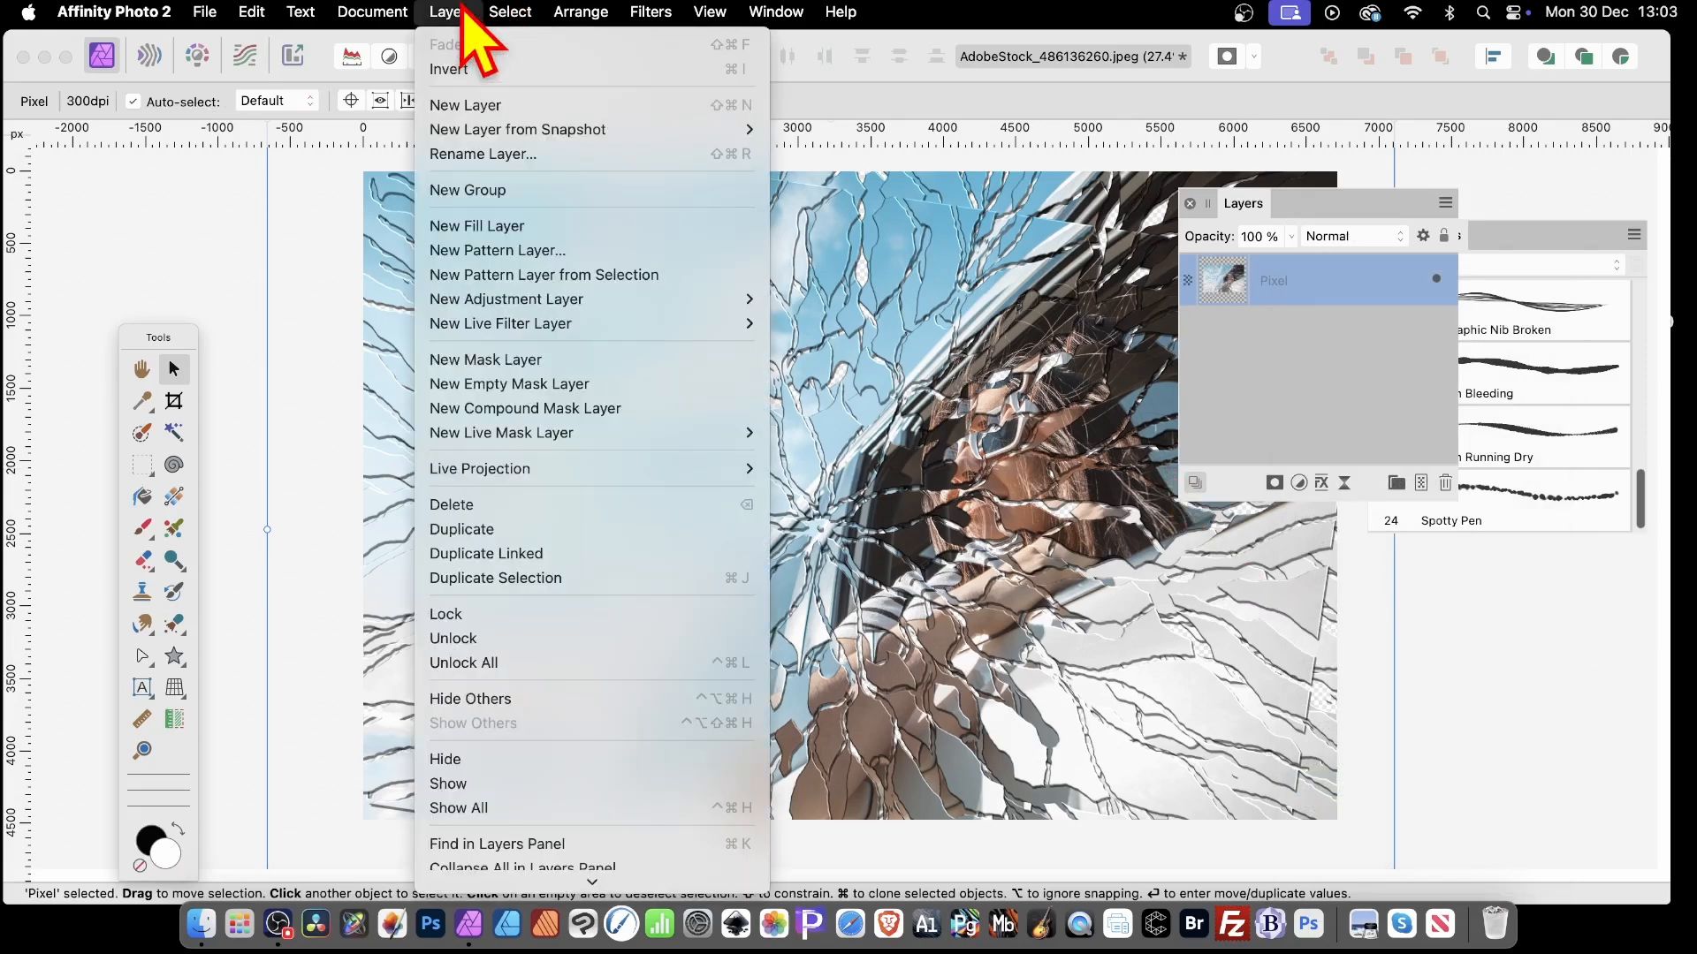
{"action": "scroll", "coordinate": [568, 787], "scroll_direction": "down", "scroll_amount": 5}
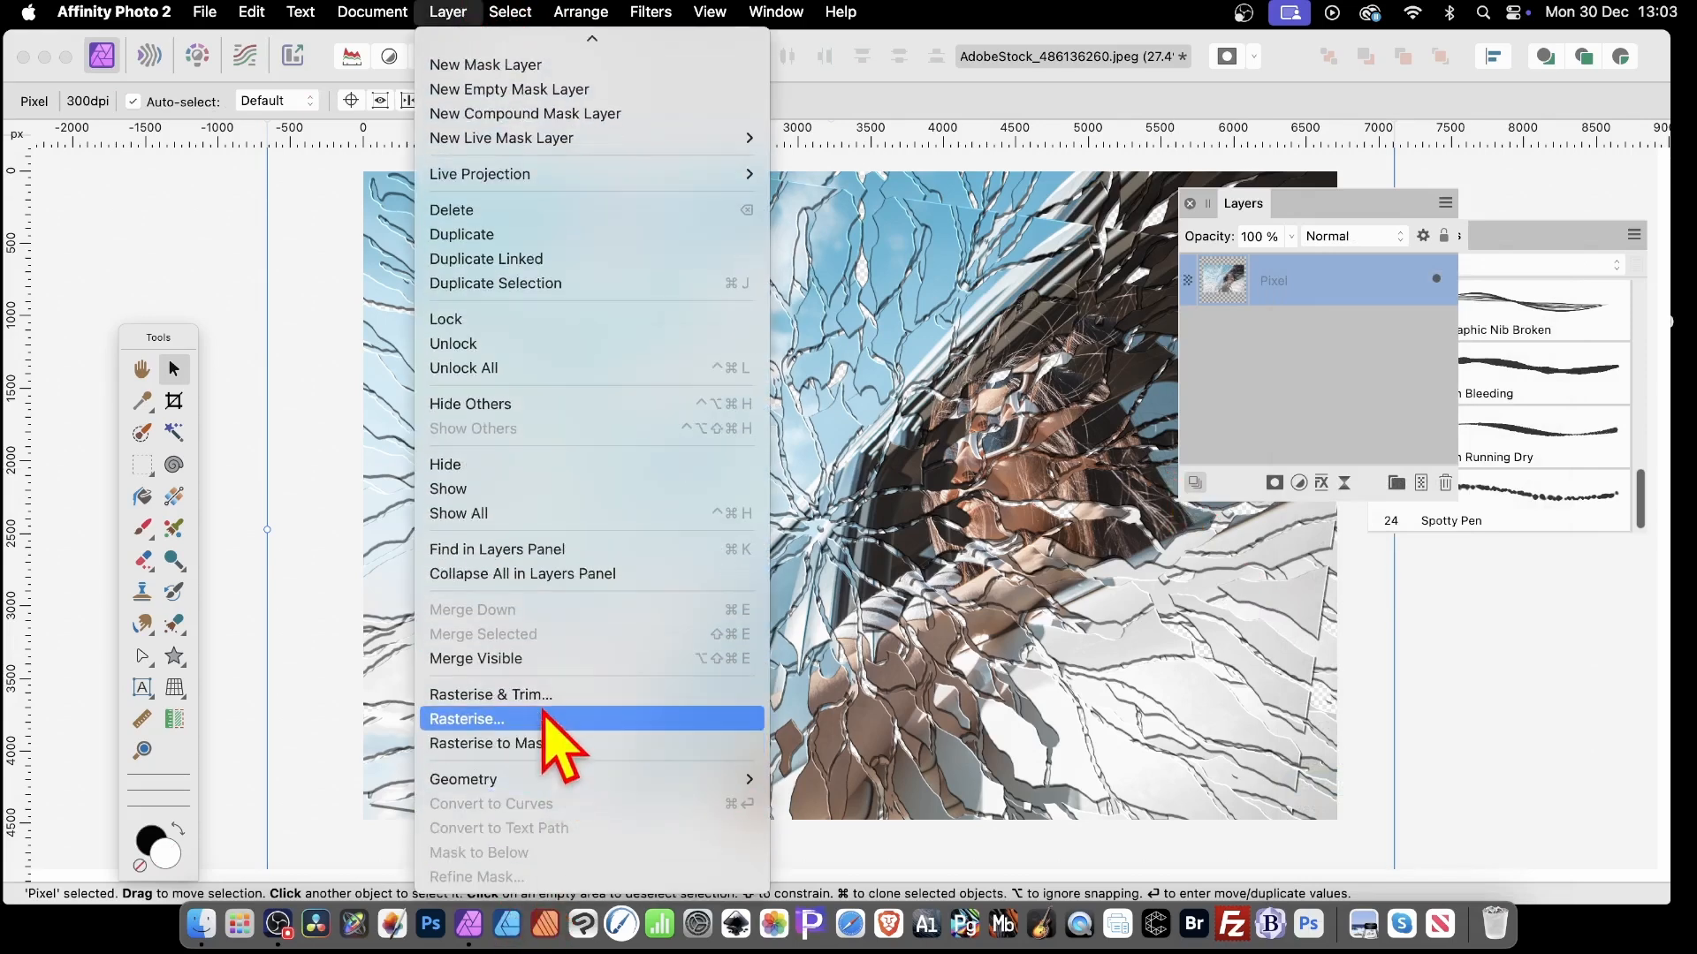
{"action": "left_click", "coordinate": [544, 694]}
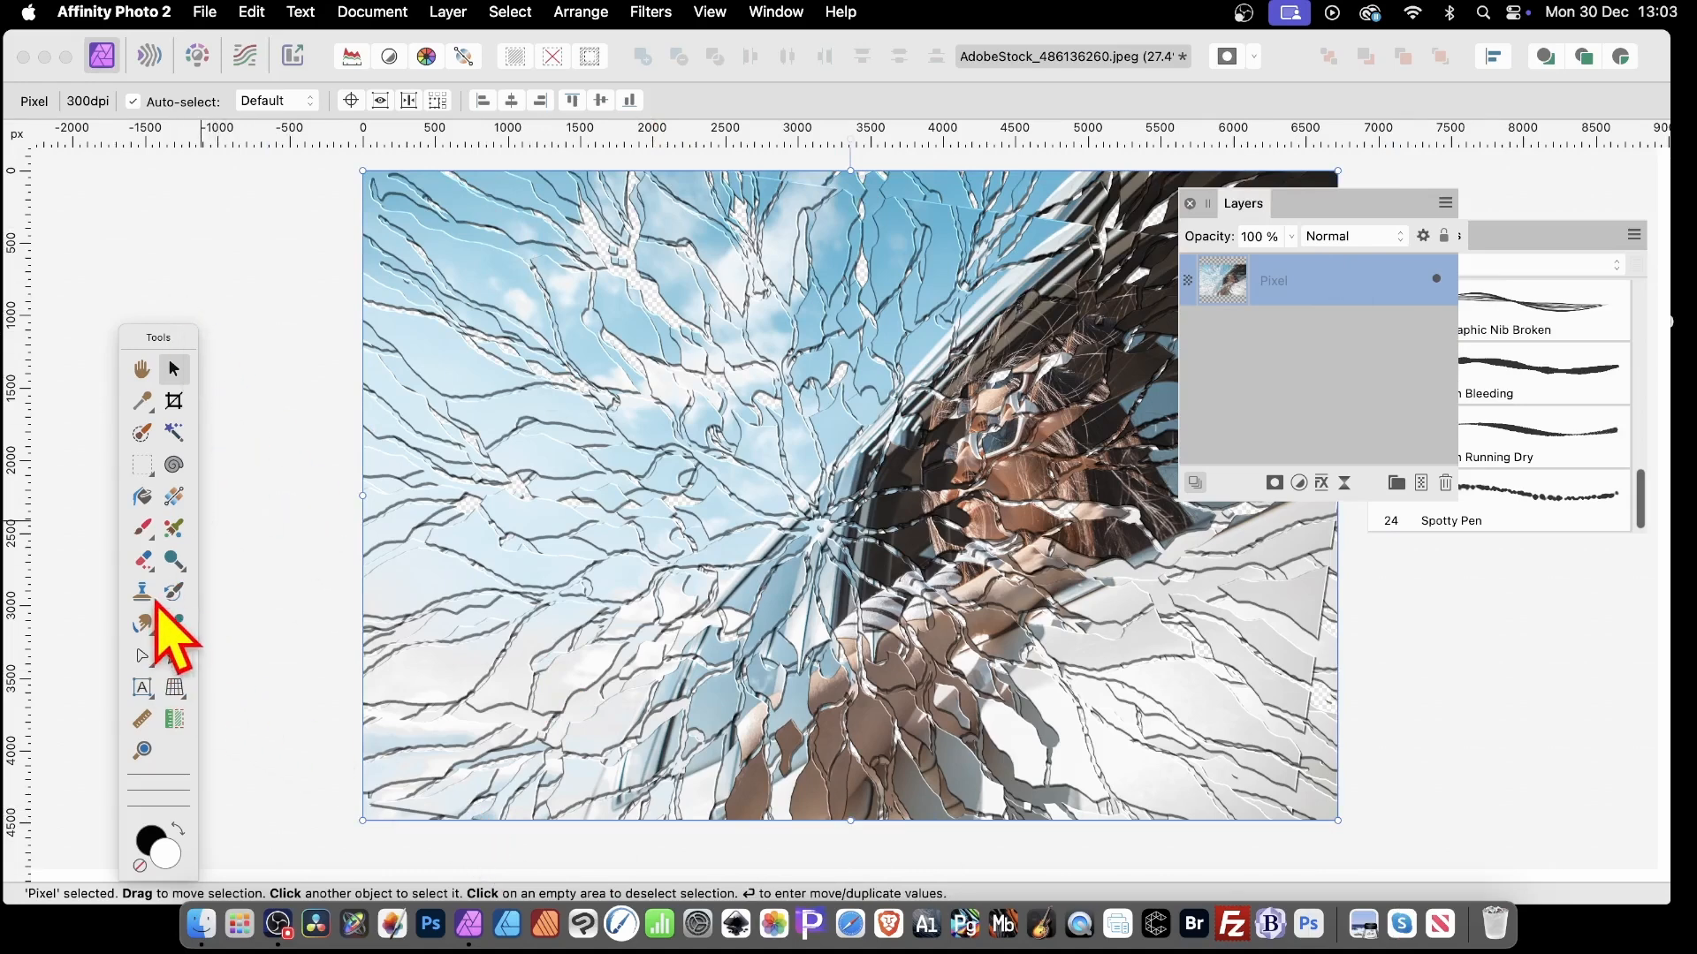
Erase thick radial strokes around the image centre with the 150 px Erase Brush, using mirrored 8-way symmetry
{"action": "left_click", "coordinate": [150, 566]}
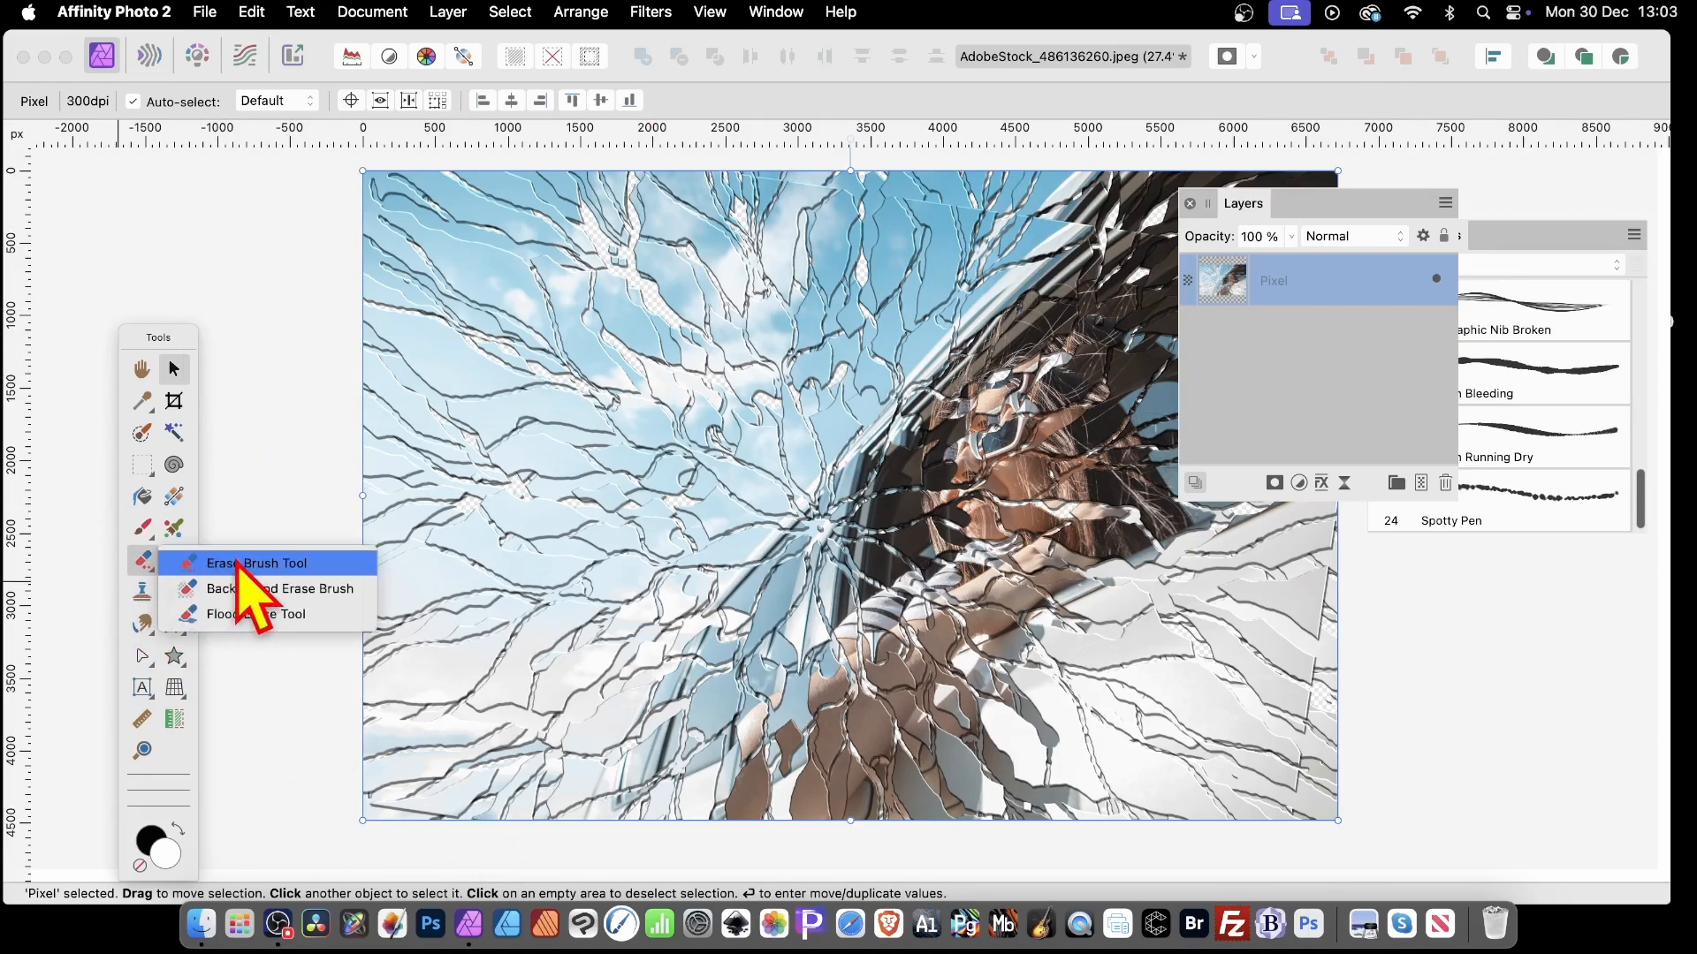
{"action": "left_click", "coordinate": [250, 601]}
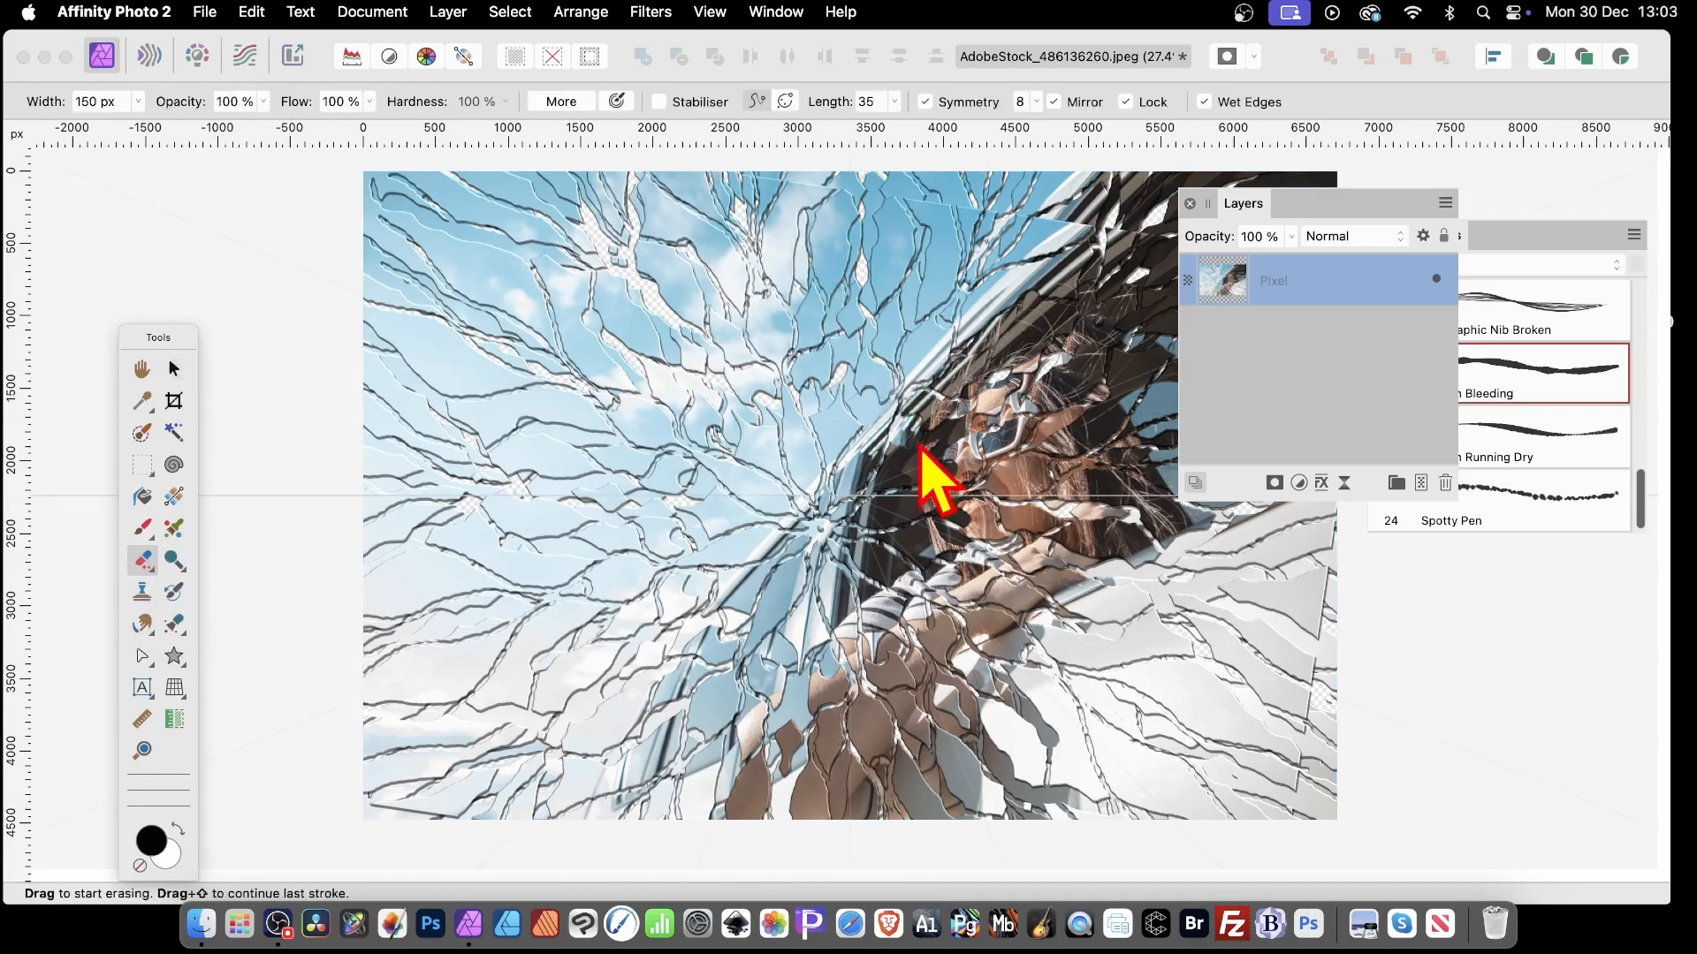
{"action": "mouse_move", "coordinate": [896, 496]}
{"action": "left_mouse_down"}
{"action": "mouse_move", "coordinate": [870, 482]}
{"action": "mouse_move", "coordinate": [1157, 172]}
{"action": "mouse_move", "coordinate": [1361, 226]}
{"action": "mouse_move", "coordinate": [1351, 178]}
{"action": "left_mouse_up"}
{"action": "left_click_drag", "start_coordinate": [968, 530], "coordinate": [1149, 599]}
{"action": "left_click_drag", "start_coordinate": [1242, 656], "coordinate": [1297, 704]}
{"action": "left_click", "coordinate": [828, 436]}
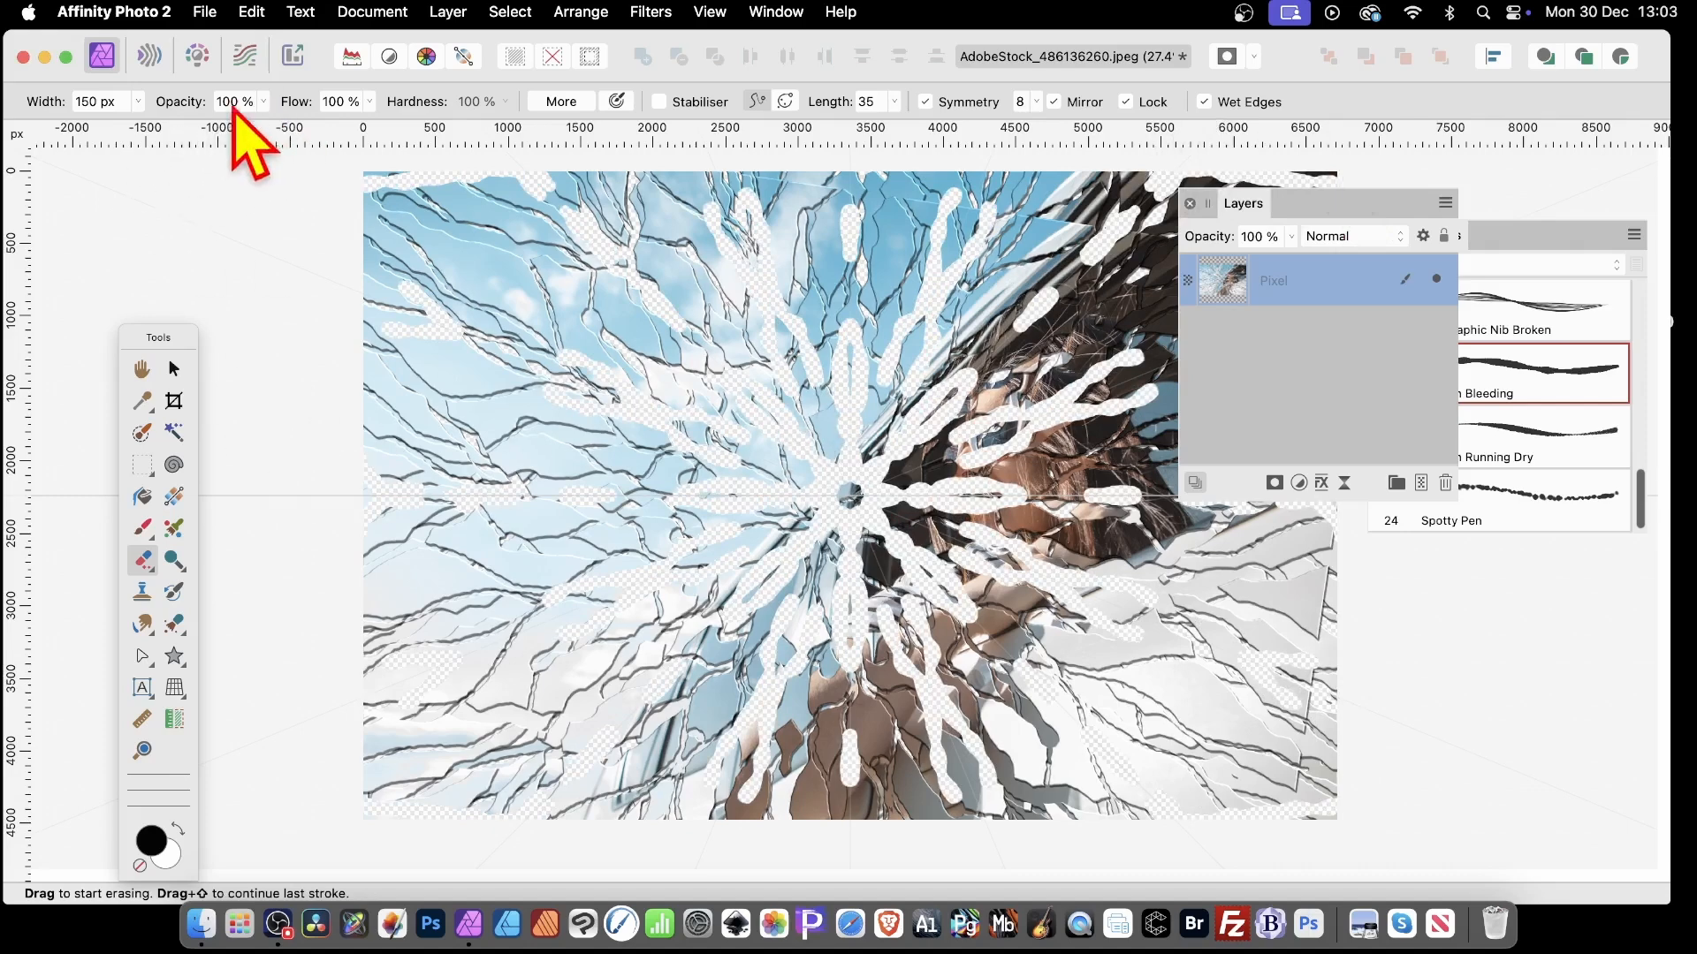
Reduce the Erase Brush width to 22 px and erase thin, winding symmetrical lines across the whole image
{"action": "left_click", "coordinate": [138, 101]}
{"action": "left_click_drag", "start_coordinate": [138, 130], "coordinate": [74, 127]}
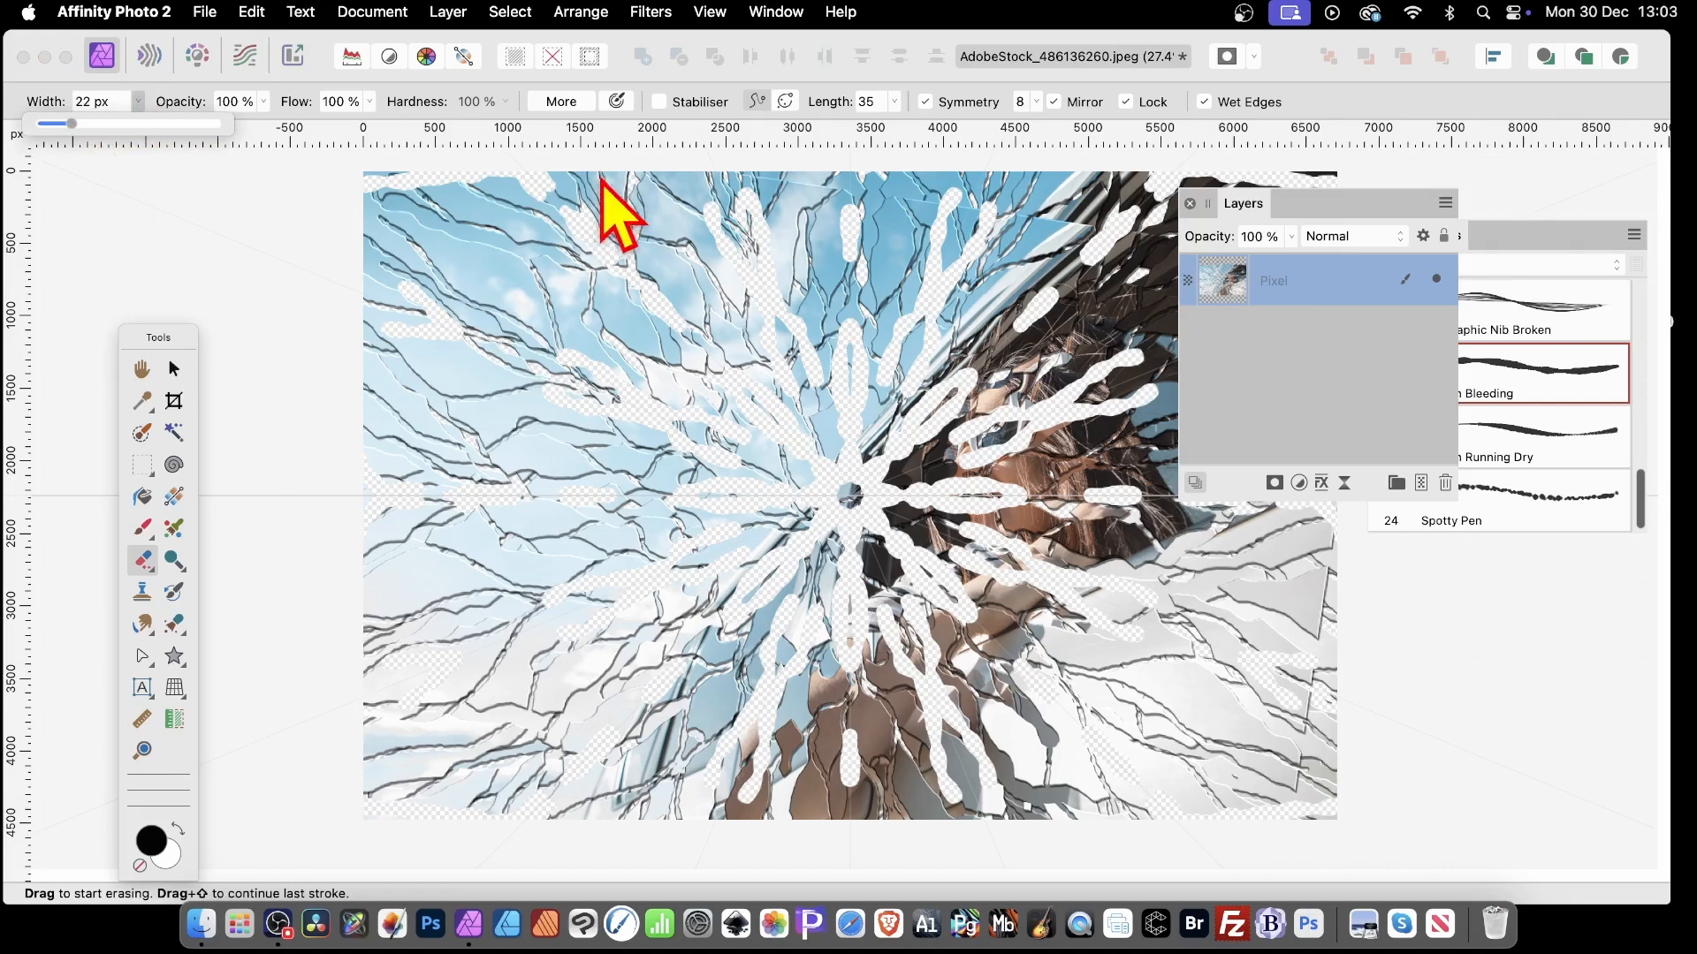
{"action": "mouse_move", "coordinate": [564, 207]}
{"action": "left_mouse_down"}
{"action": "mouse_move", "coordinate": [793, 489]}
{"action": "mouse_move", "coordinate": [603, 291]}
{"action": "mouse_move", "coordinate": [762, 466]}
{"action": "mouse_move", "coordinate": [1233, 703]}
{"action": "mouse_move", "coordinate": [1276, 689]}
{"action": "mouse_move", "coordinate": [1140, 596]}
{"action": "mouse_move", "coordinate": [853, 521]}
{"action": "mouse_move", "coordinate": [831, 680]}
{"action": "mouse_move", "coordinate": [574, 844]}
{"action": "mouse_move", "coordinate": [581, 751]}
{"action": "left_mouse_up"}
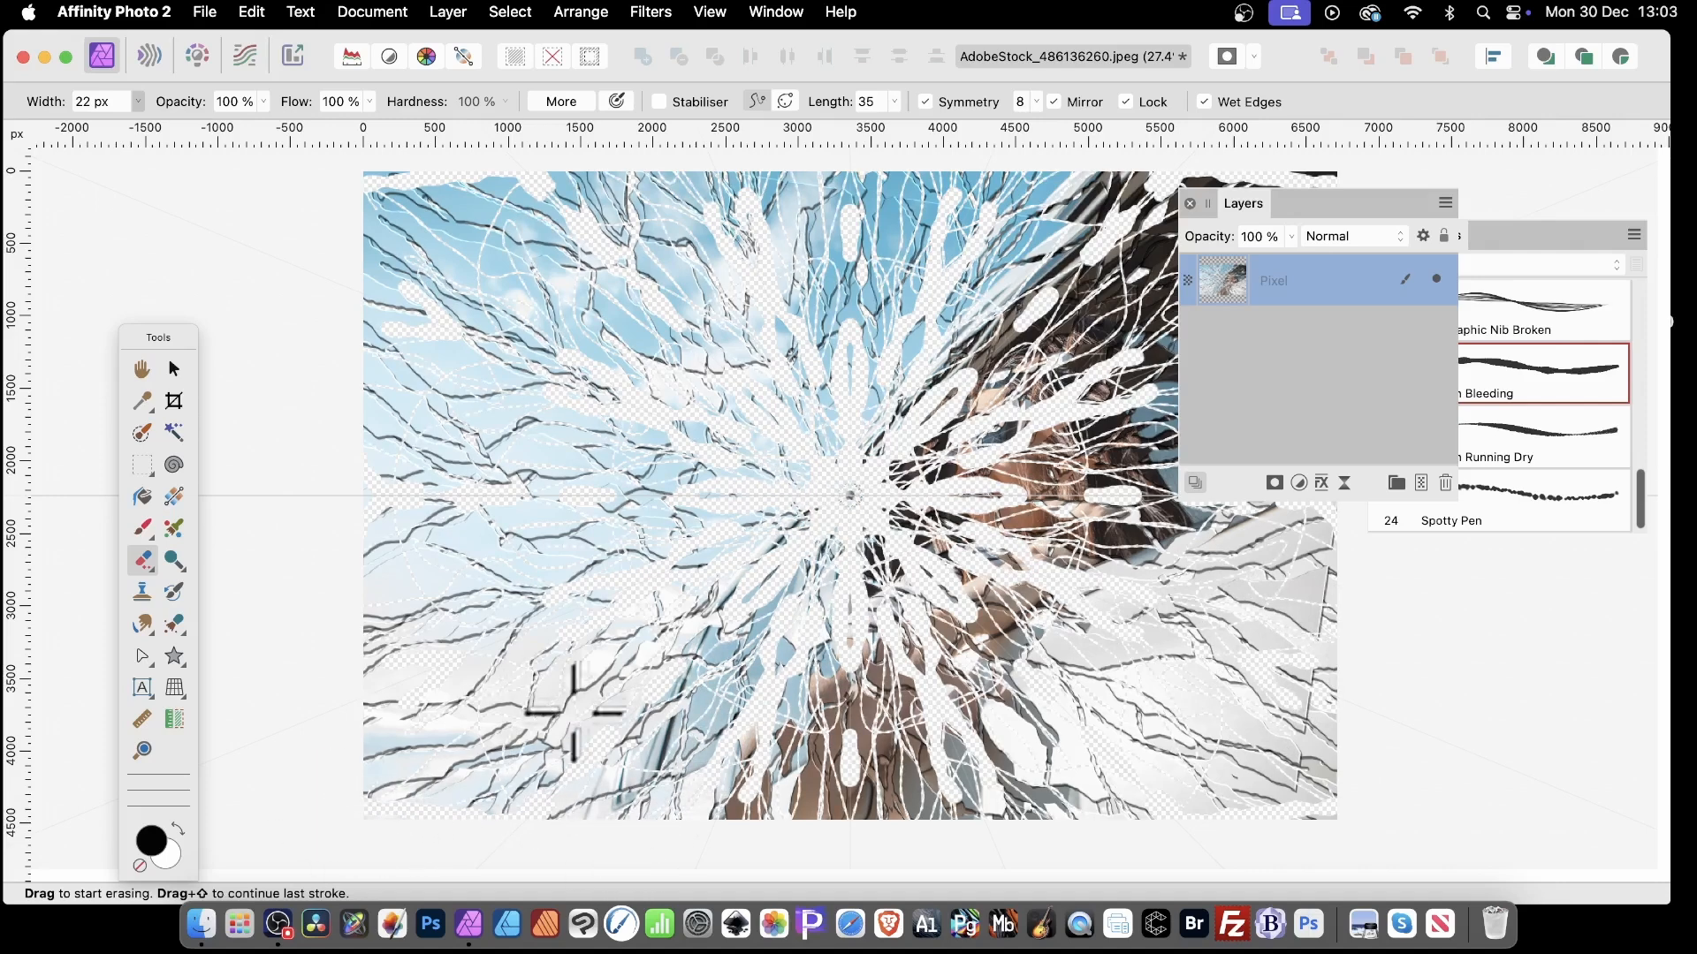
Enable Outer Shadow and a 3D effect with a 9.4 px radius on the Pixel layer, and close the layer effects
{"action": "left_click", "coordinate": [1322, 485]}
{"action": "left_click", "coordinate": [808, 458]}
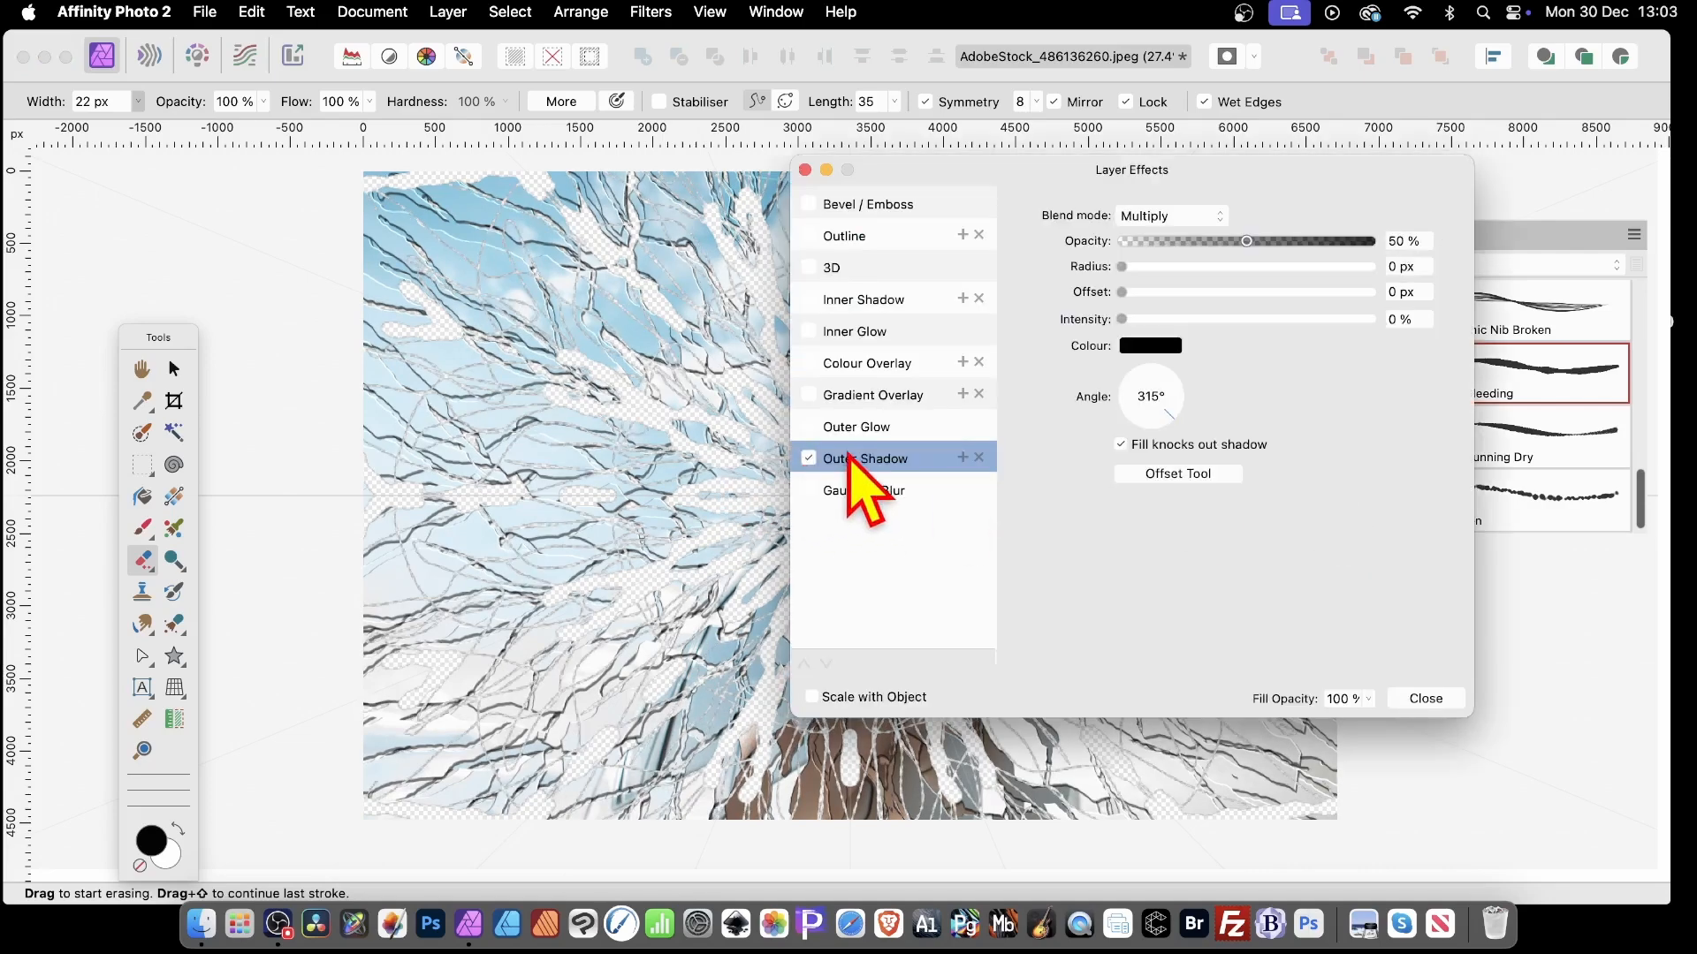
{"action": "left_click", "coordinate": [855, 267]}
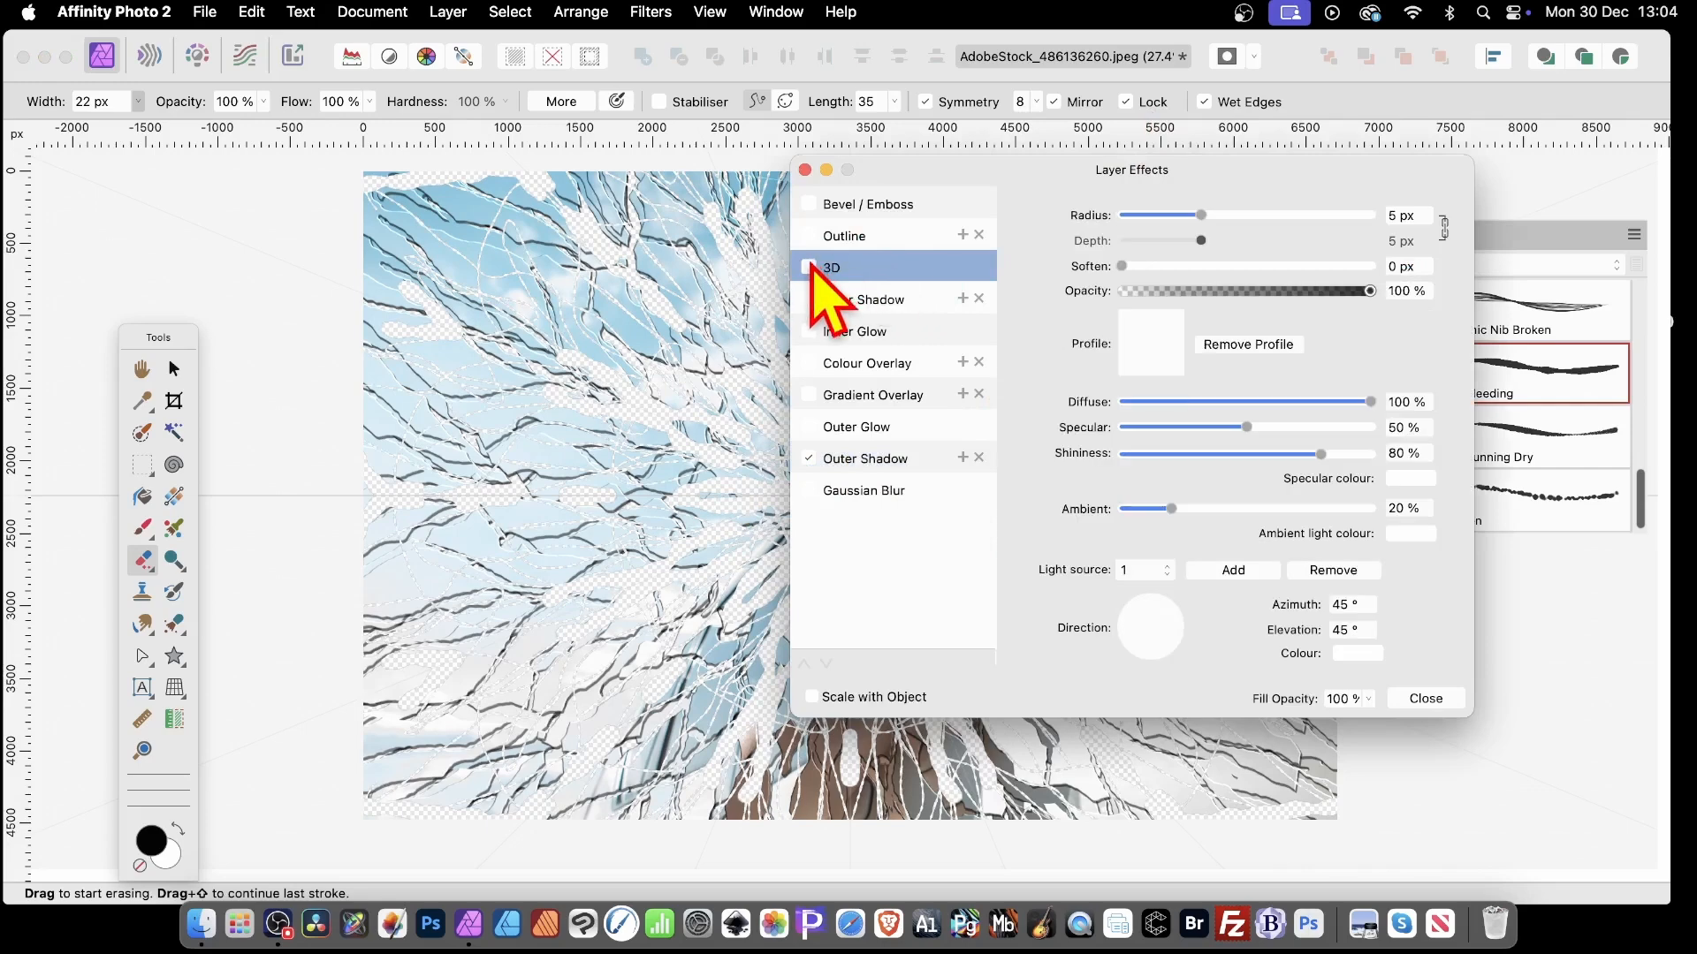
{"action": "left_click", "coordinate": [808, 267]}
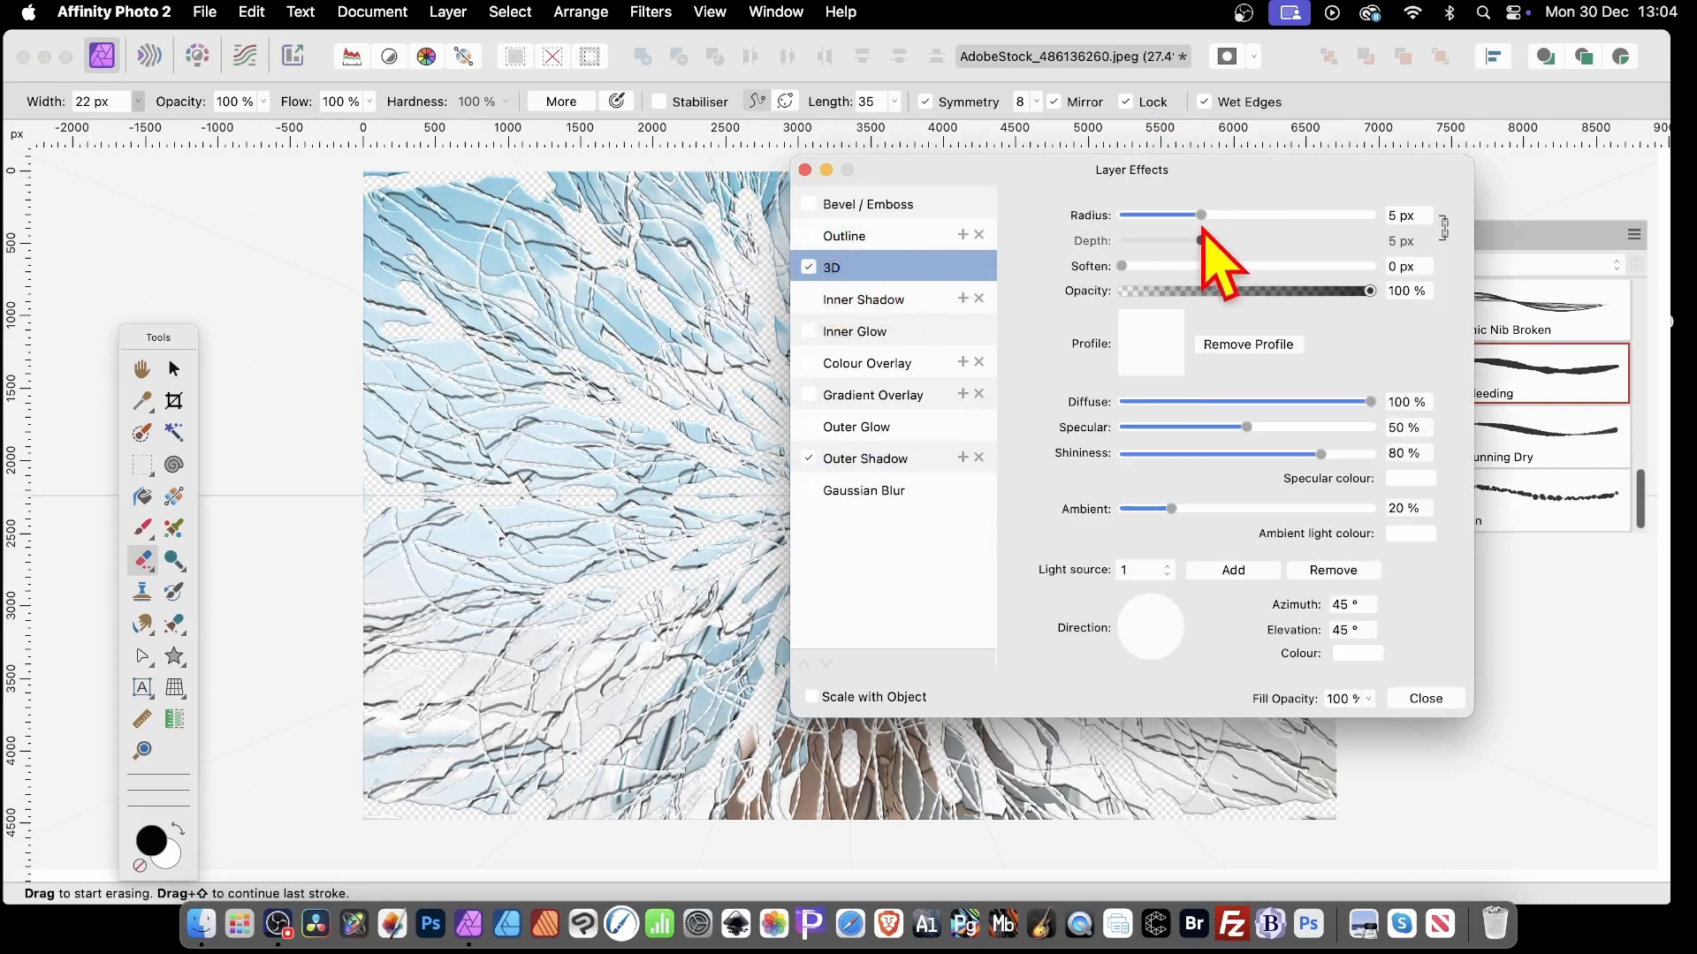
{"action": "left_click_drag", "start_coordinate": [1200, 216], "coordinate": [1227, 215]}
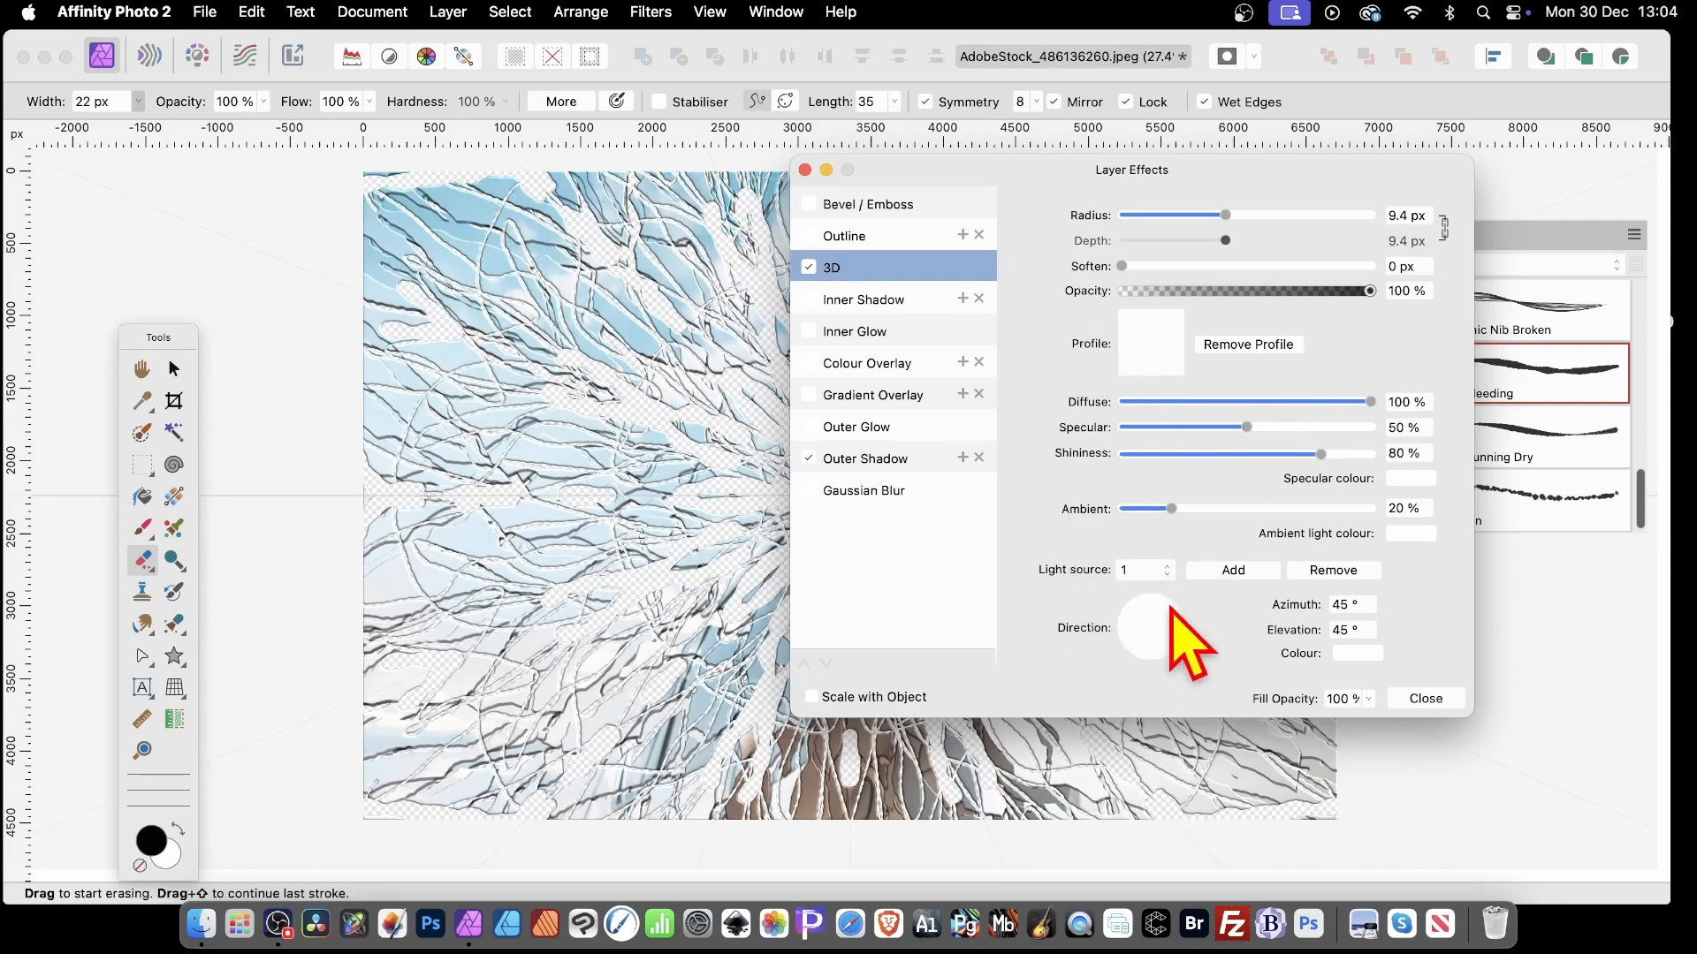
{"action": "left_click", "coordinate": [1418, 698]}
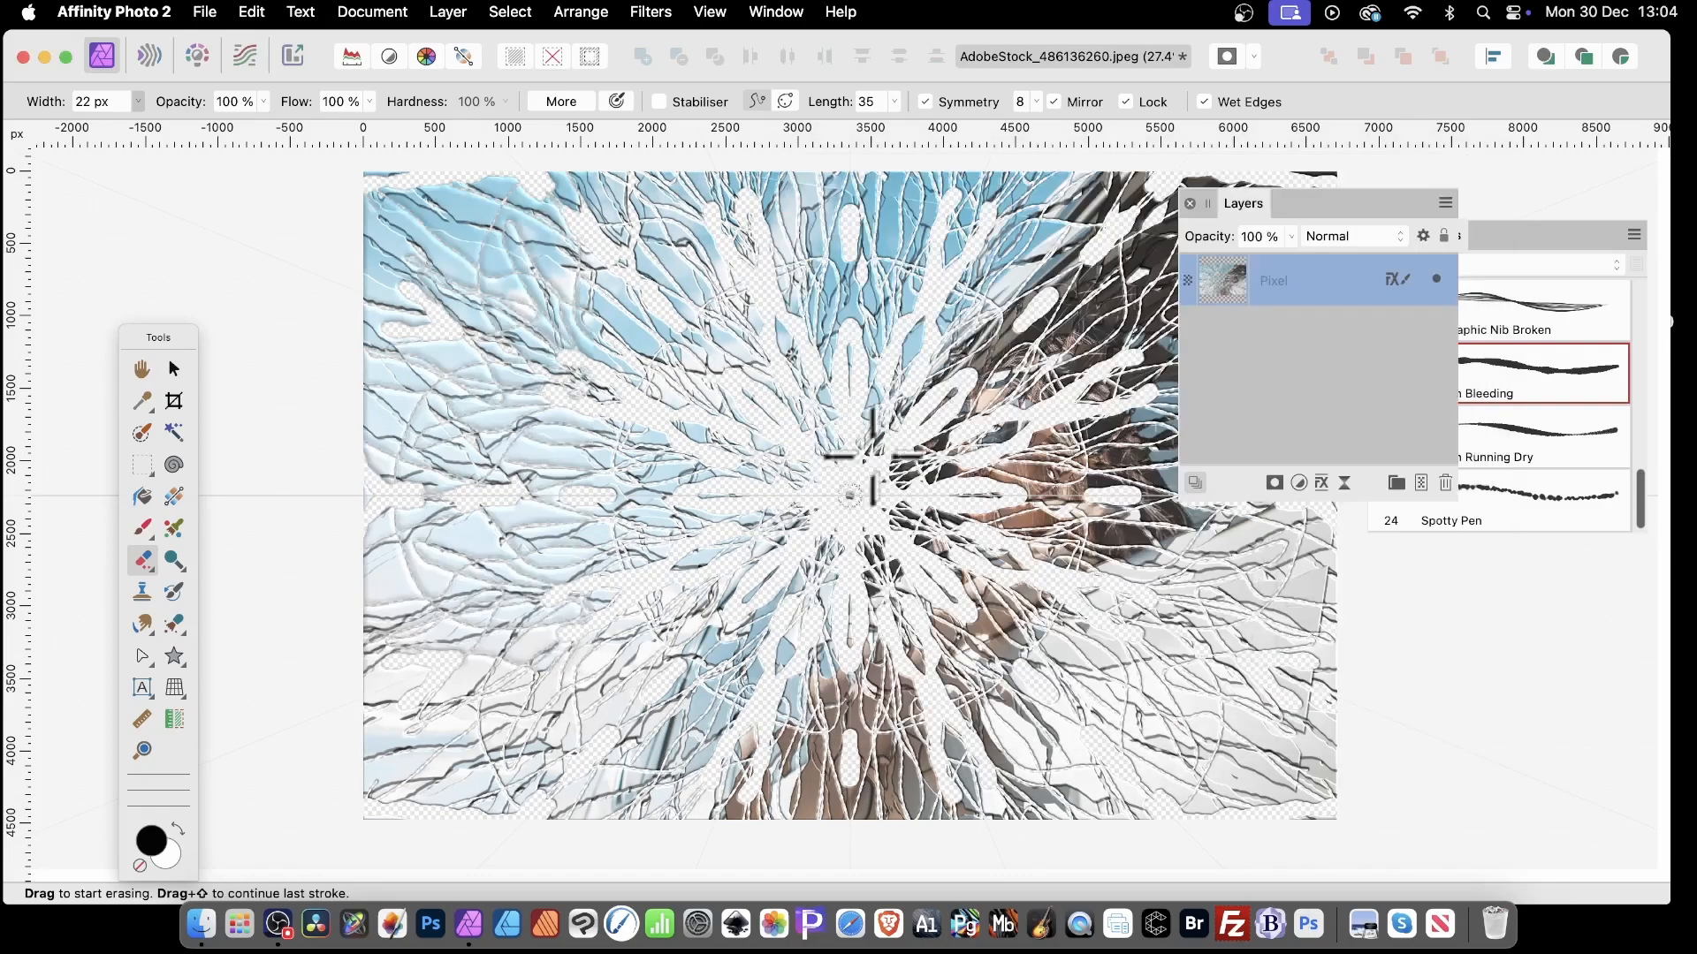
Rasterise the Pixel layer without preserving its layer FX, and stack several slightly offset duplicates of it
{"action": "mouse_move", "coordinate": [873, 457]}
{"action": "left_mouse_down"}
{"action": "mouse_move", "coordinate": [821, 418]}
{"action": "mouse_move", "coordinate": [738, 412]}
{"action": "mouse_move", "coordinate": [813, 416]}
{"action": "left_mouse_up"}
{"action": "right_click", "coordinate": [1284, 281]}
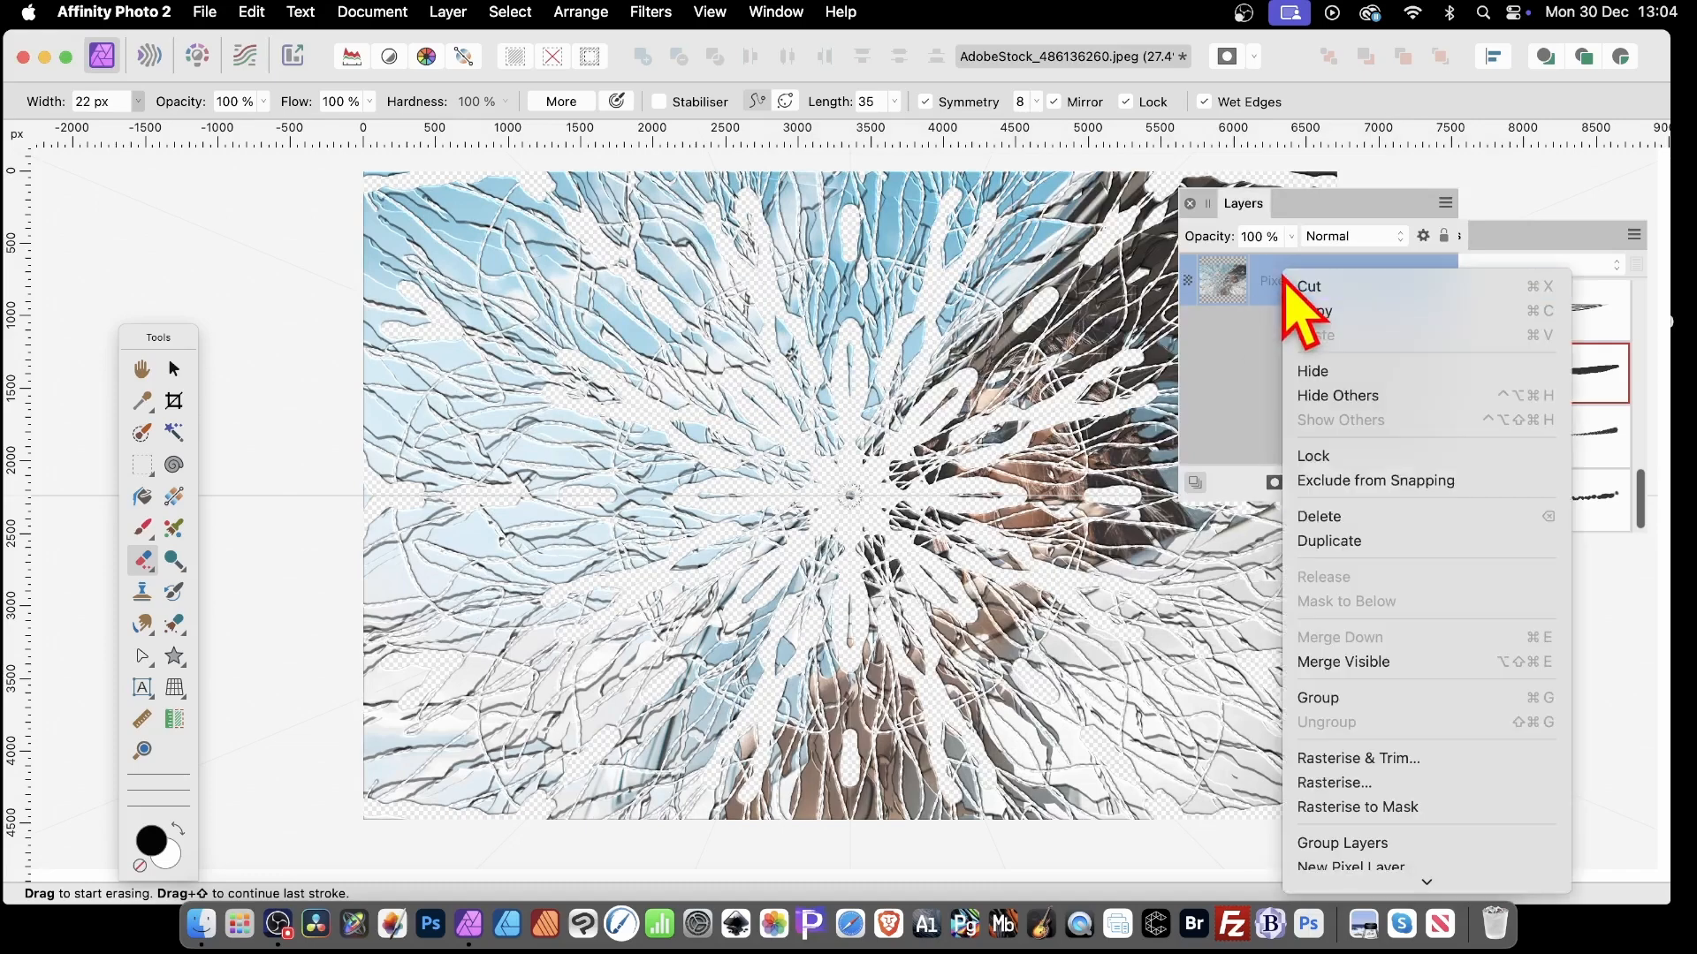
{"action": "left_click", "coordinate": [1328, 783]}
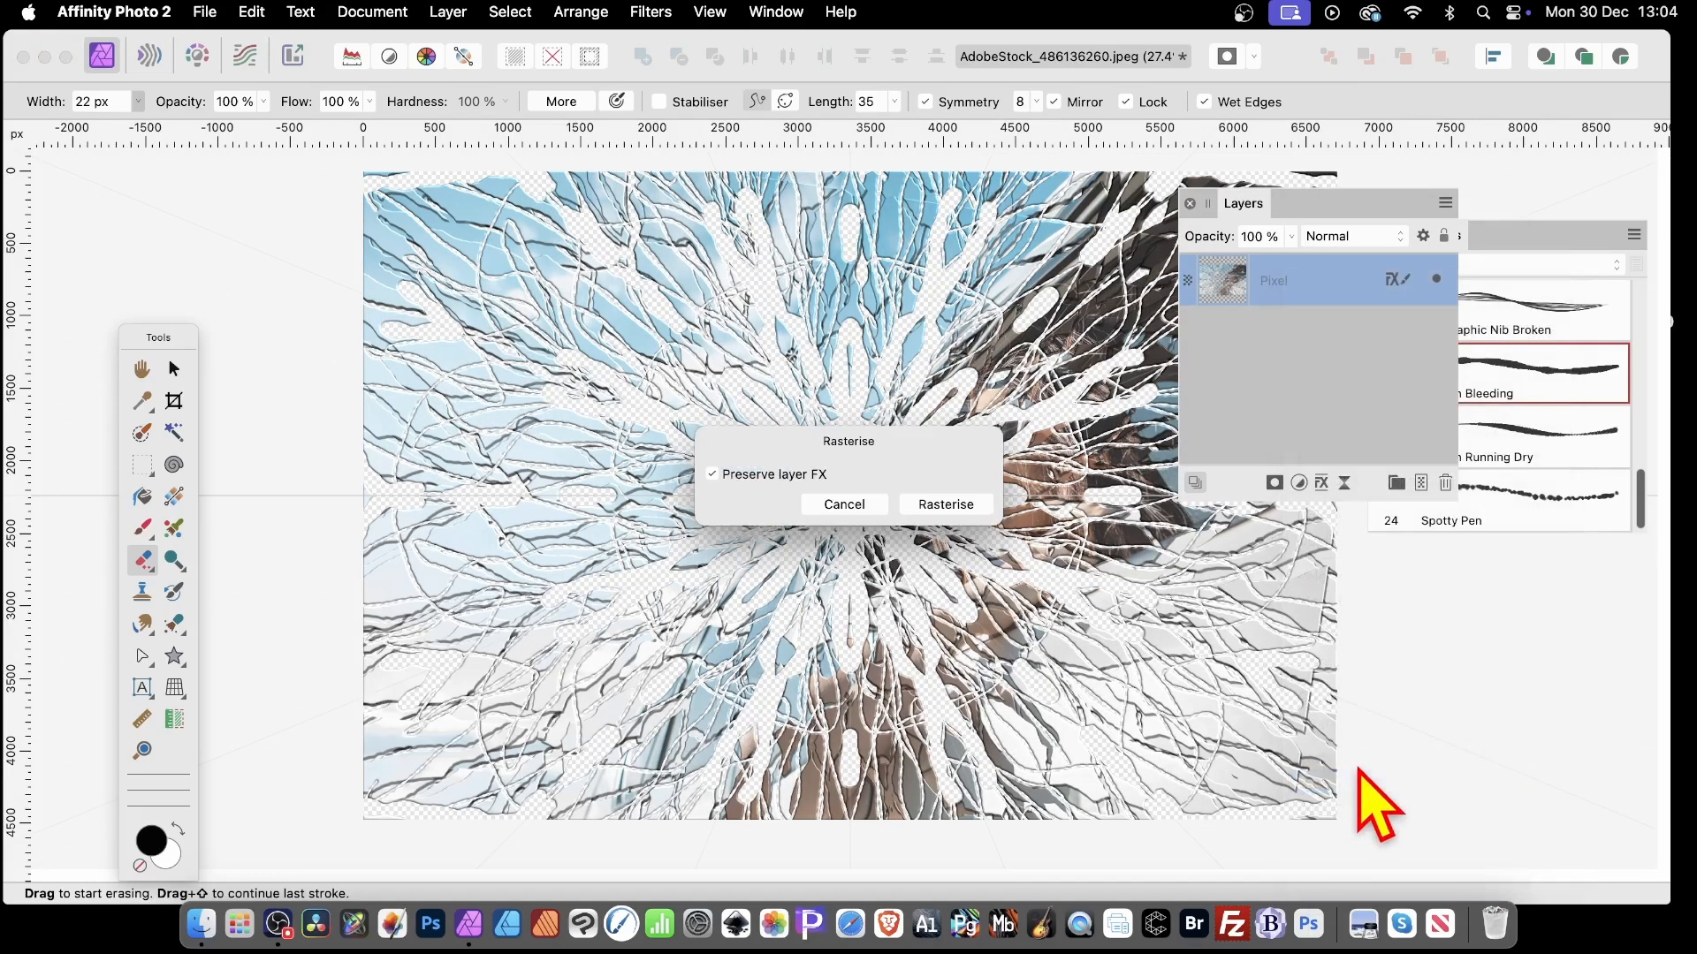
{"action": "left_click", "coordinate": [942, 504]}
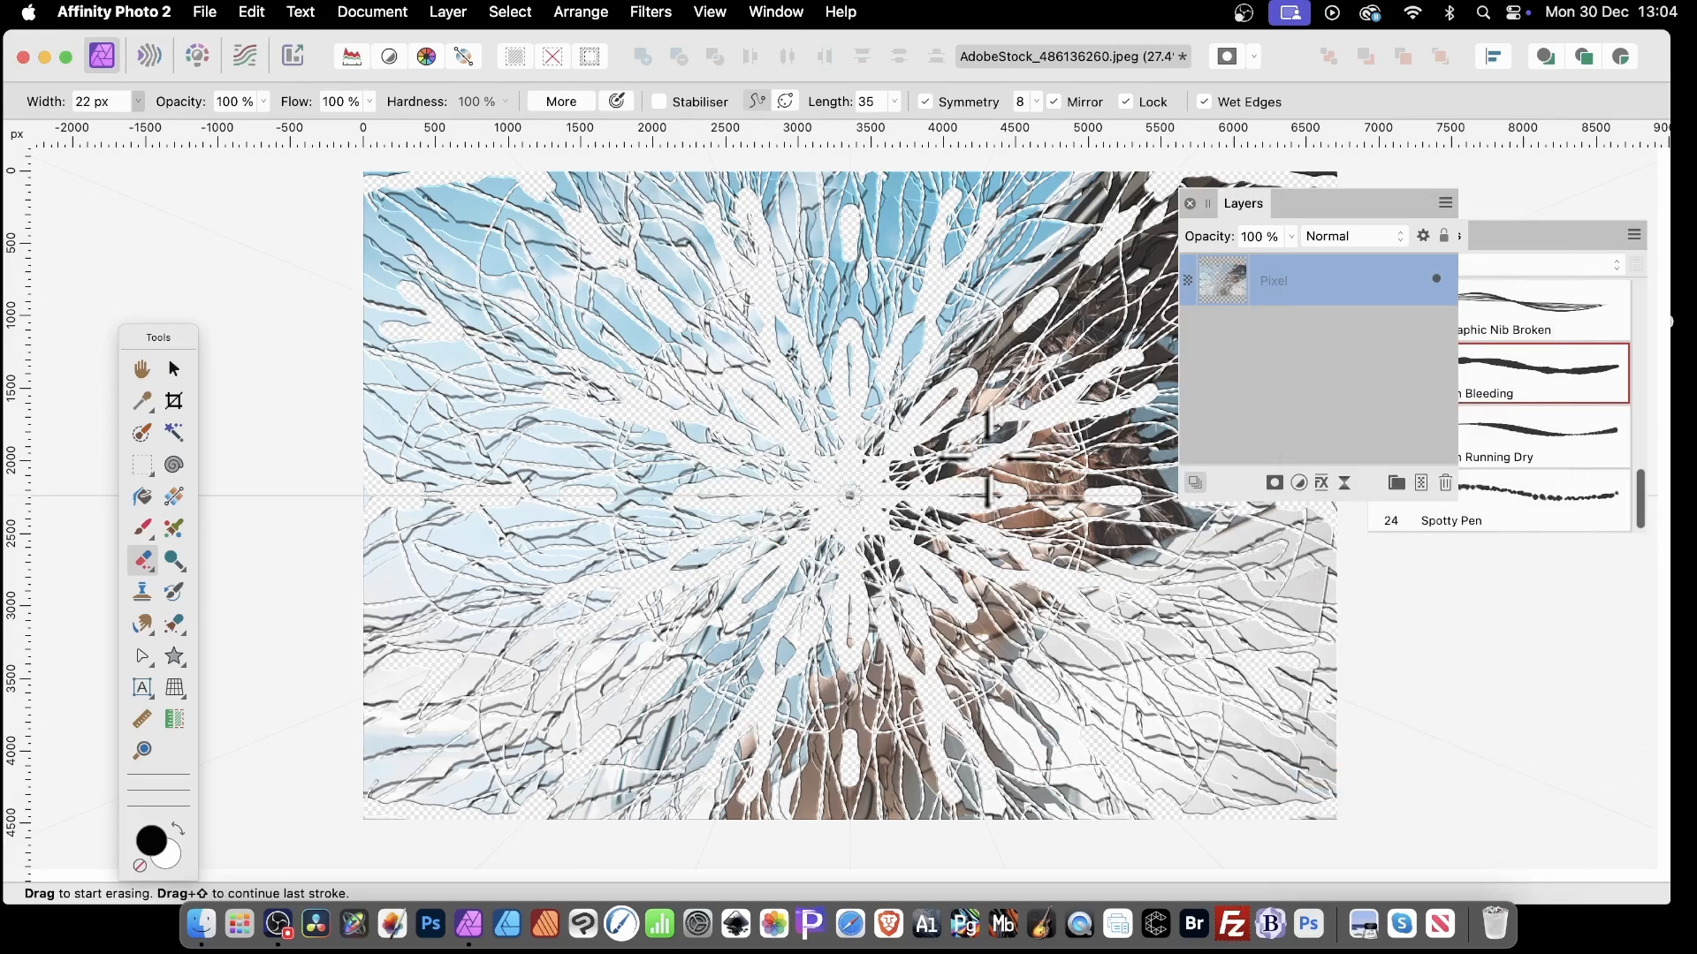
{"action": "left_click", "coordinate": [173, 368]}
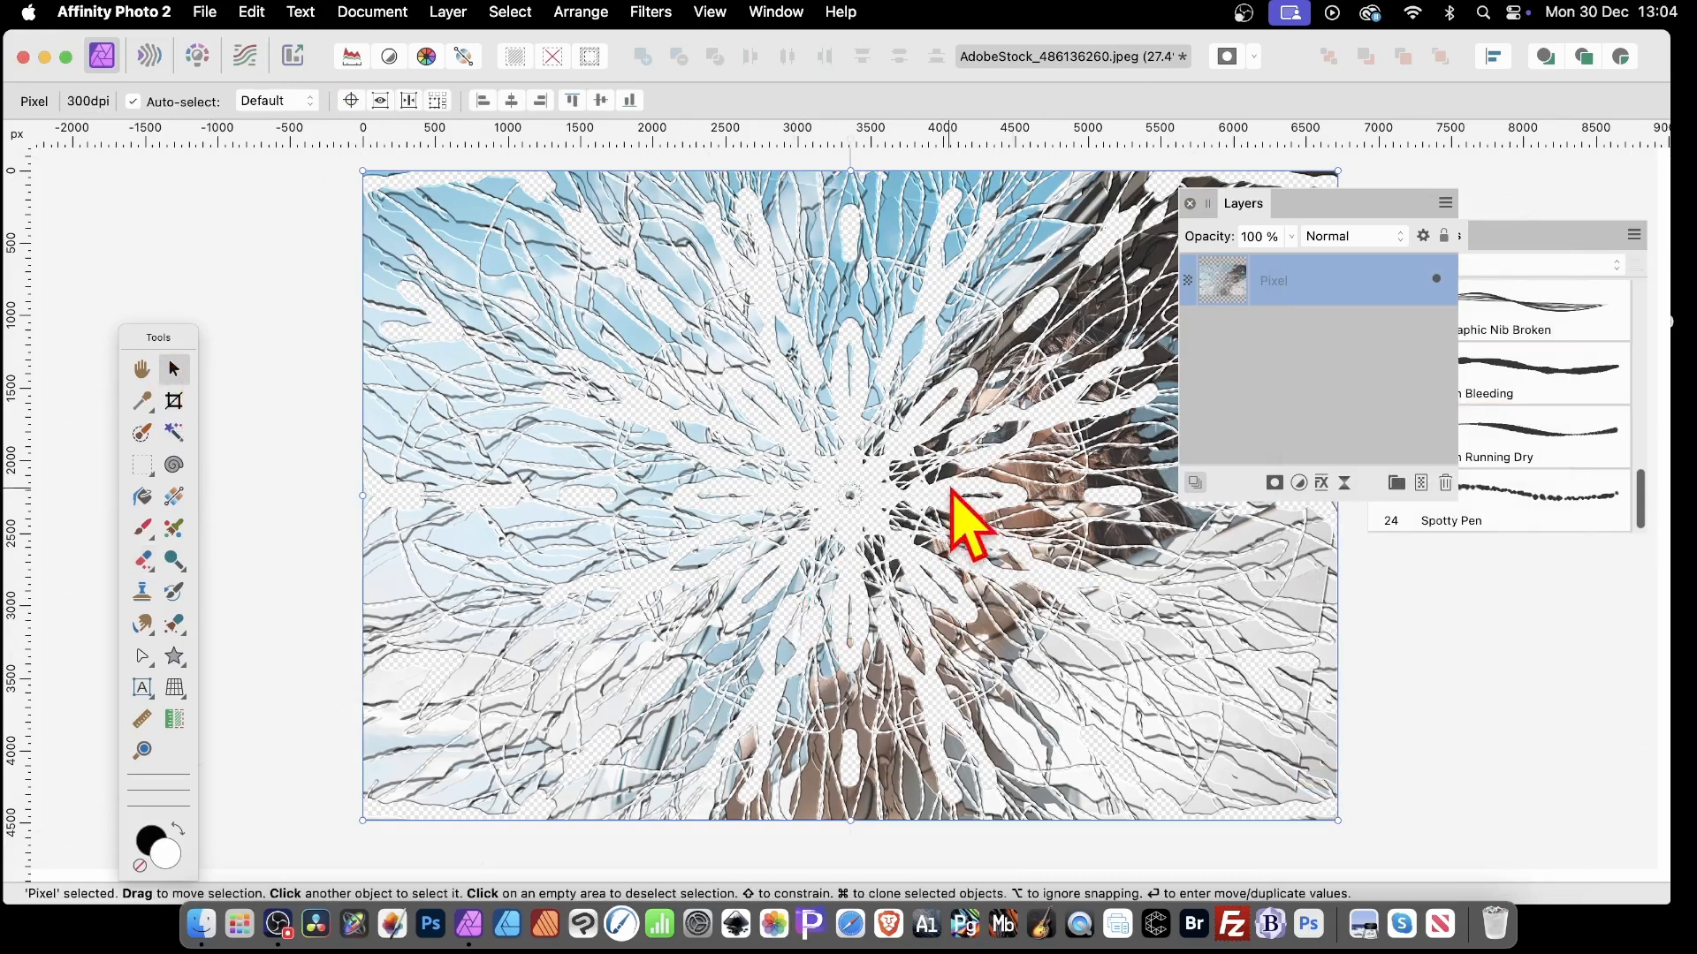
{"action": "left_click_drag", "start_coordinate": [947, 470], "coordinate": [1023, 470]}
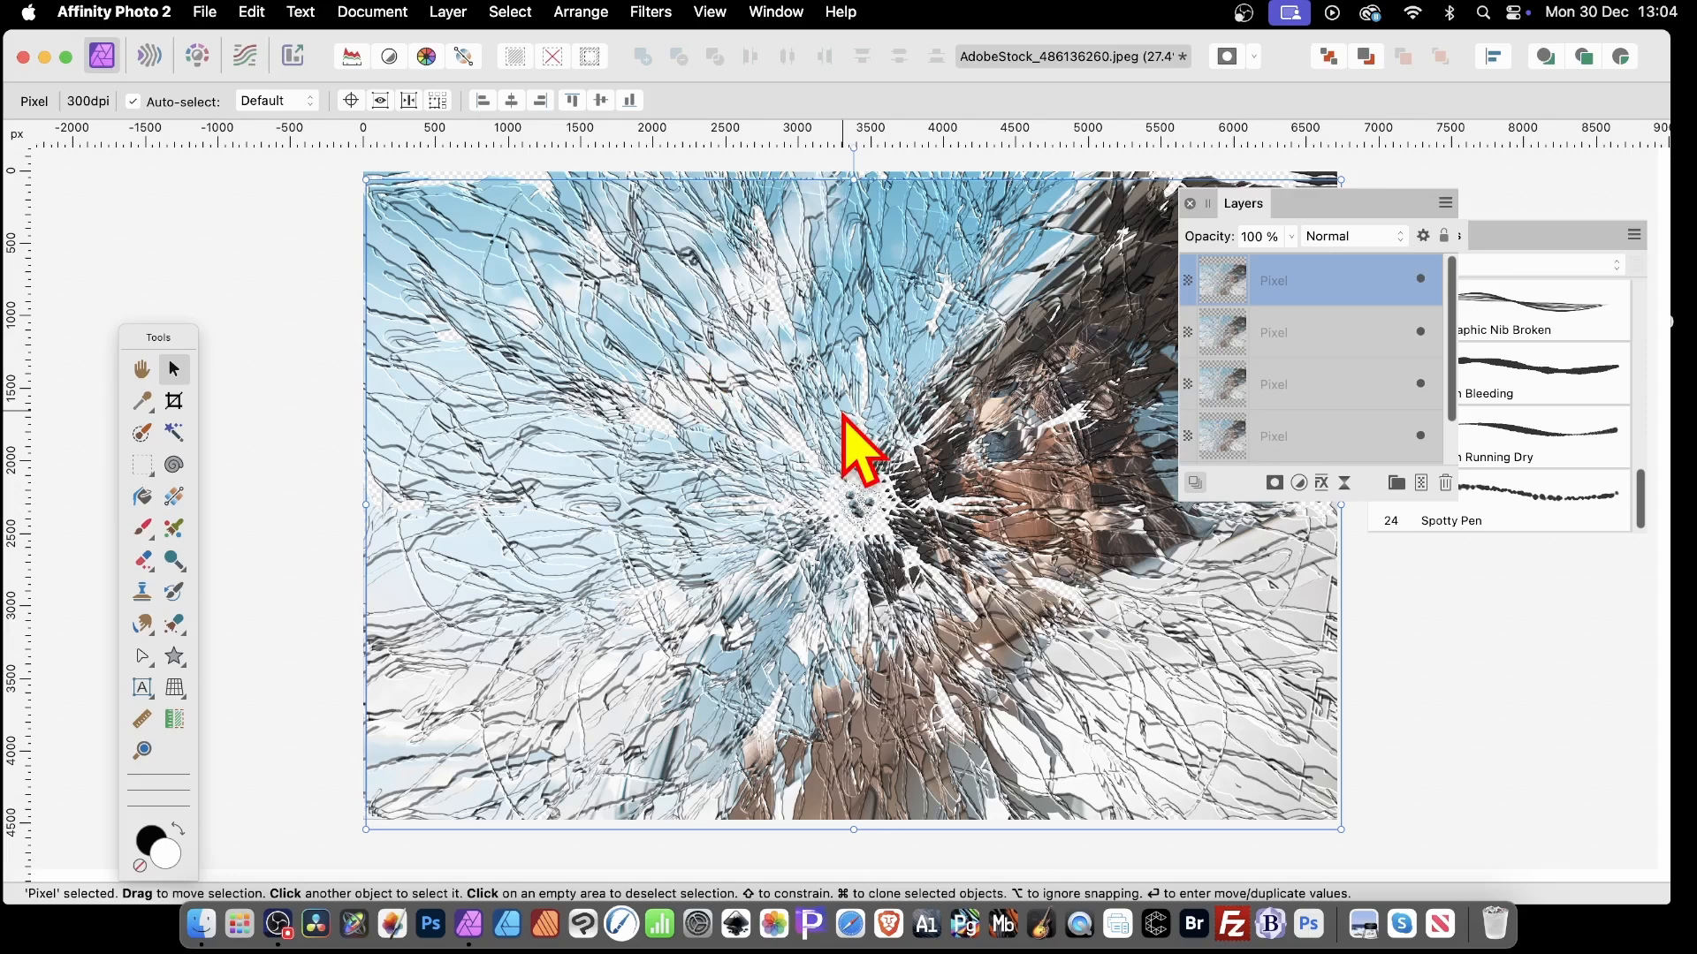
Add an HSL adjustment layer above the Pixel copies with a hue shift of 46.1°
{"action": "left_click", "coordinate": [447, 12]}
{"action": "mouse_move", "coordinate": [508, 302]}
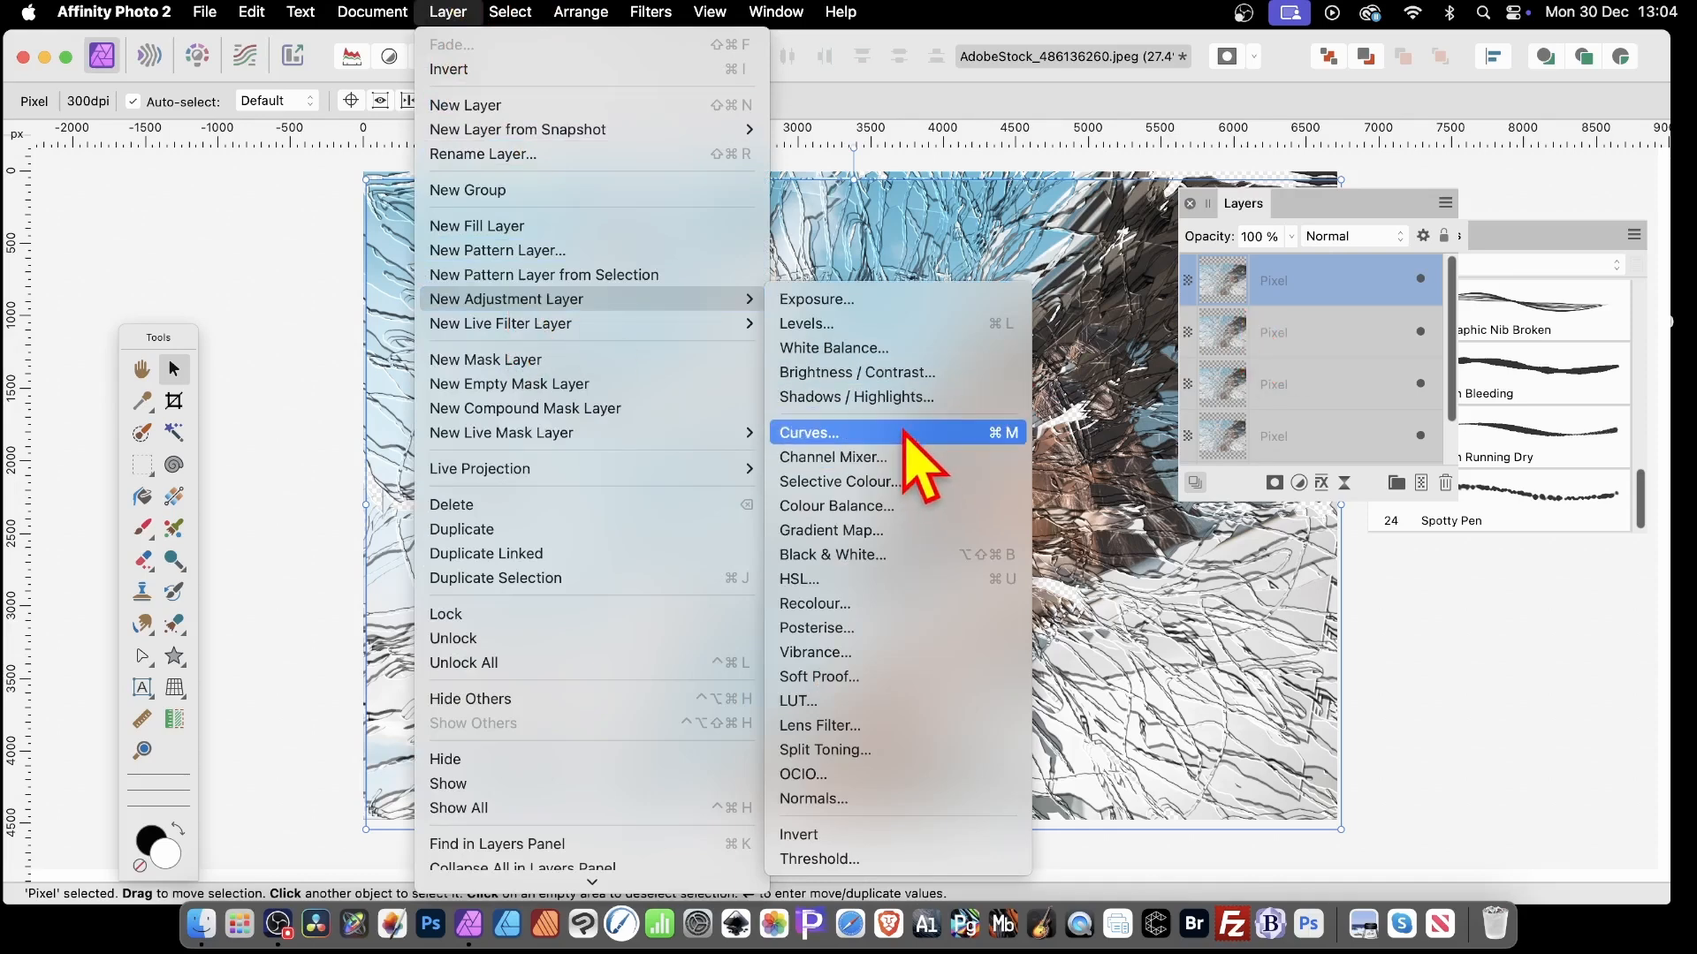
{"action": "left_click", "coordinate": [891, 586]}
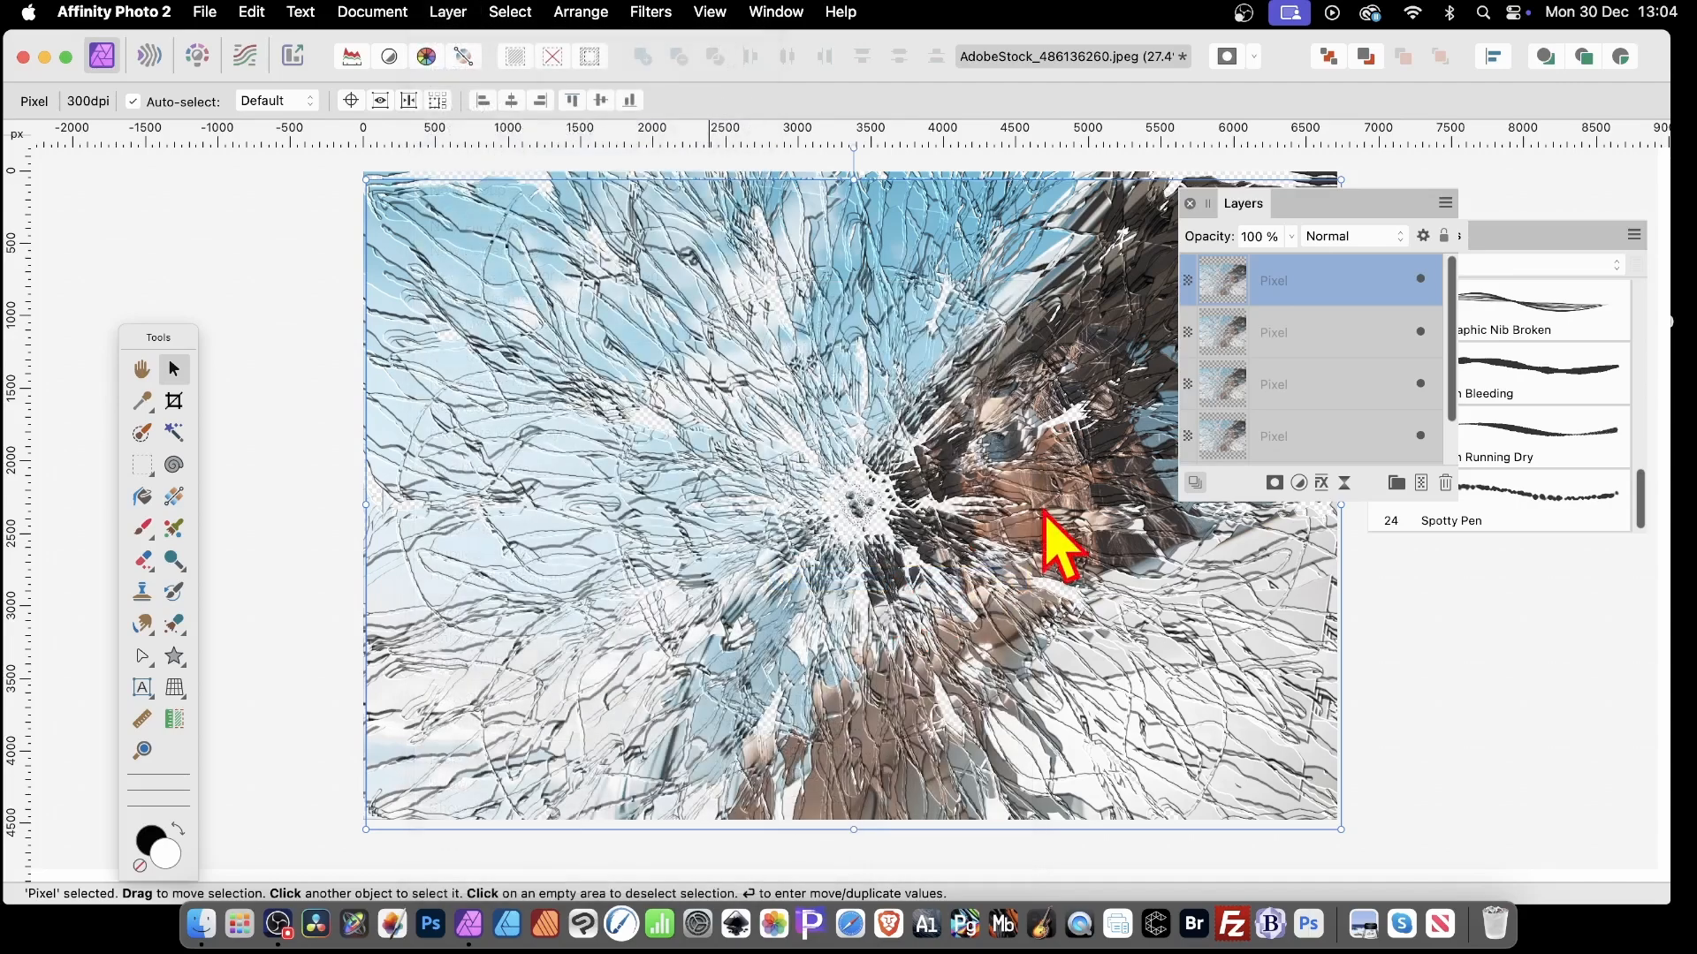
{"action": "left_click_drag", "start_coordinate": [1409, 714], "coordinate": [1446, 714]}
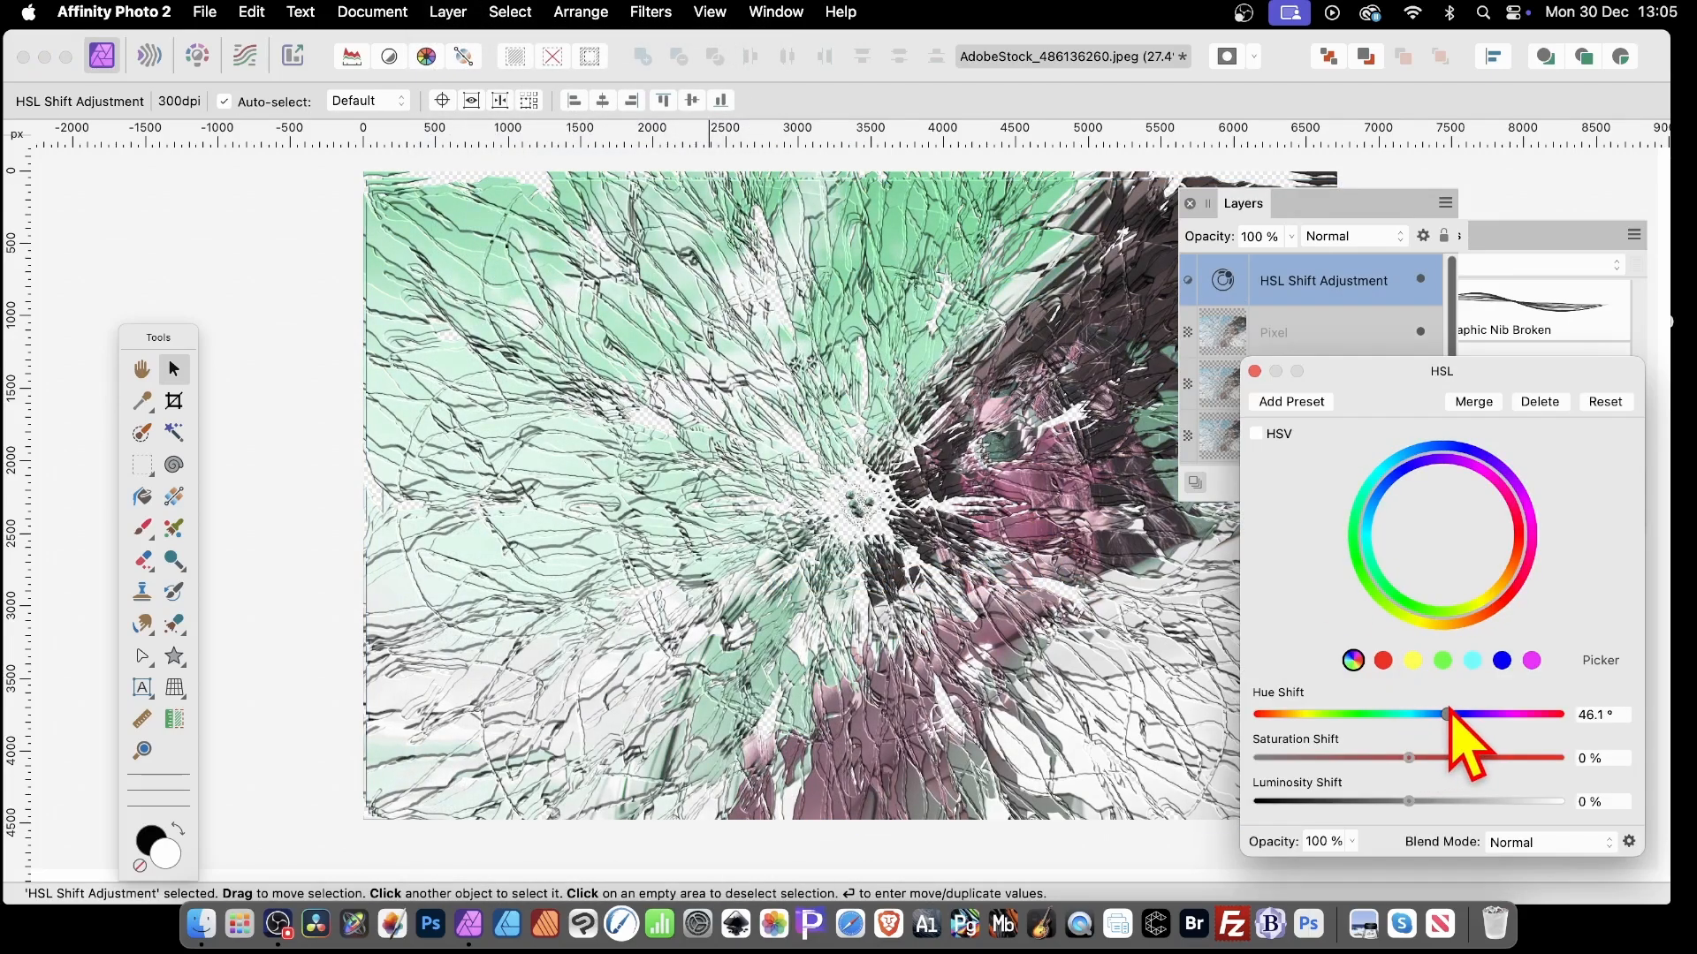
{"action": "left_click", "coordinate": [1254, 371]}
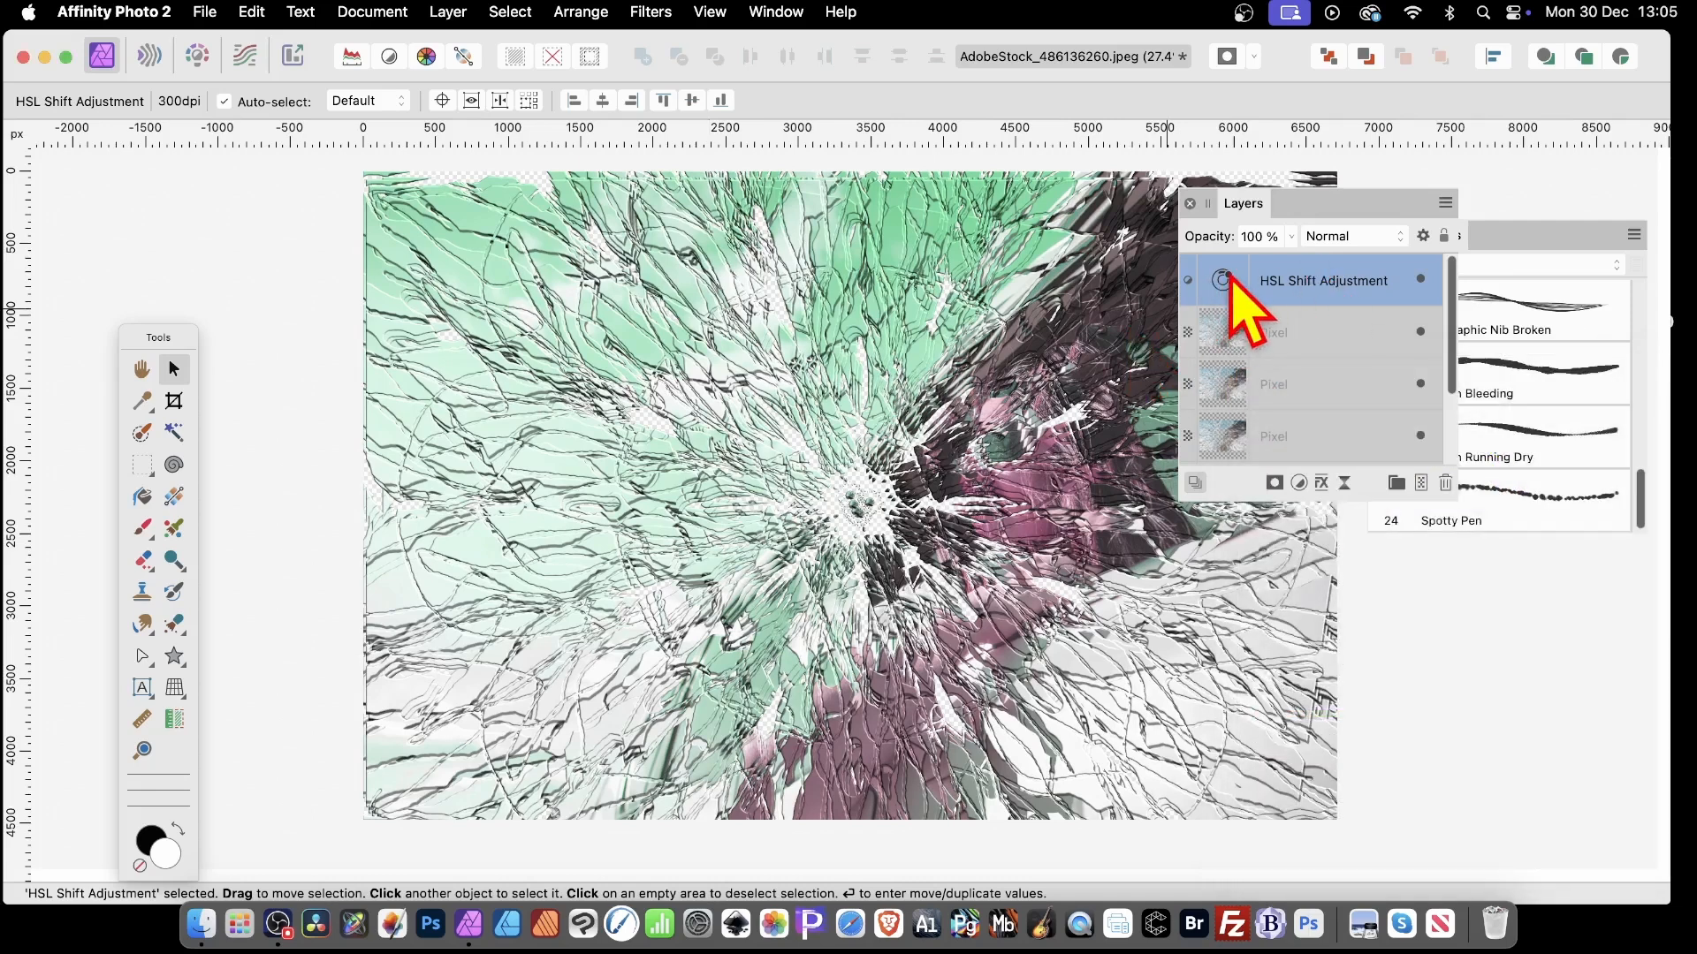
Nest the HSL adjustment inside the top Pixel layer and place a copy of it inside the Pixel layer directly below
{"action": "left_click_drag", "start_coordinate": [1231, 281], "coordinate": [1279, 331]}
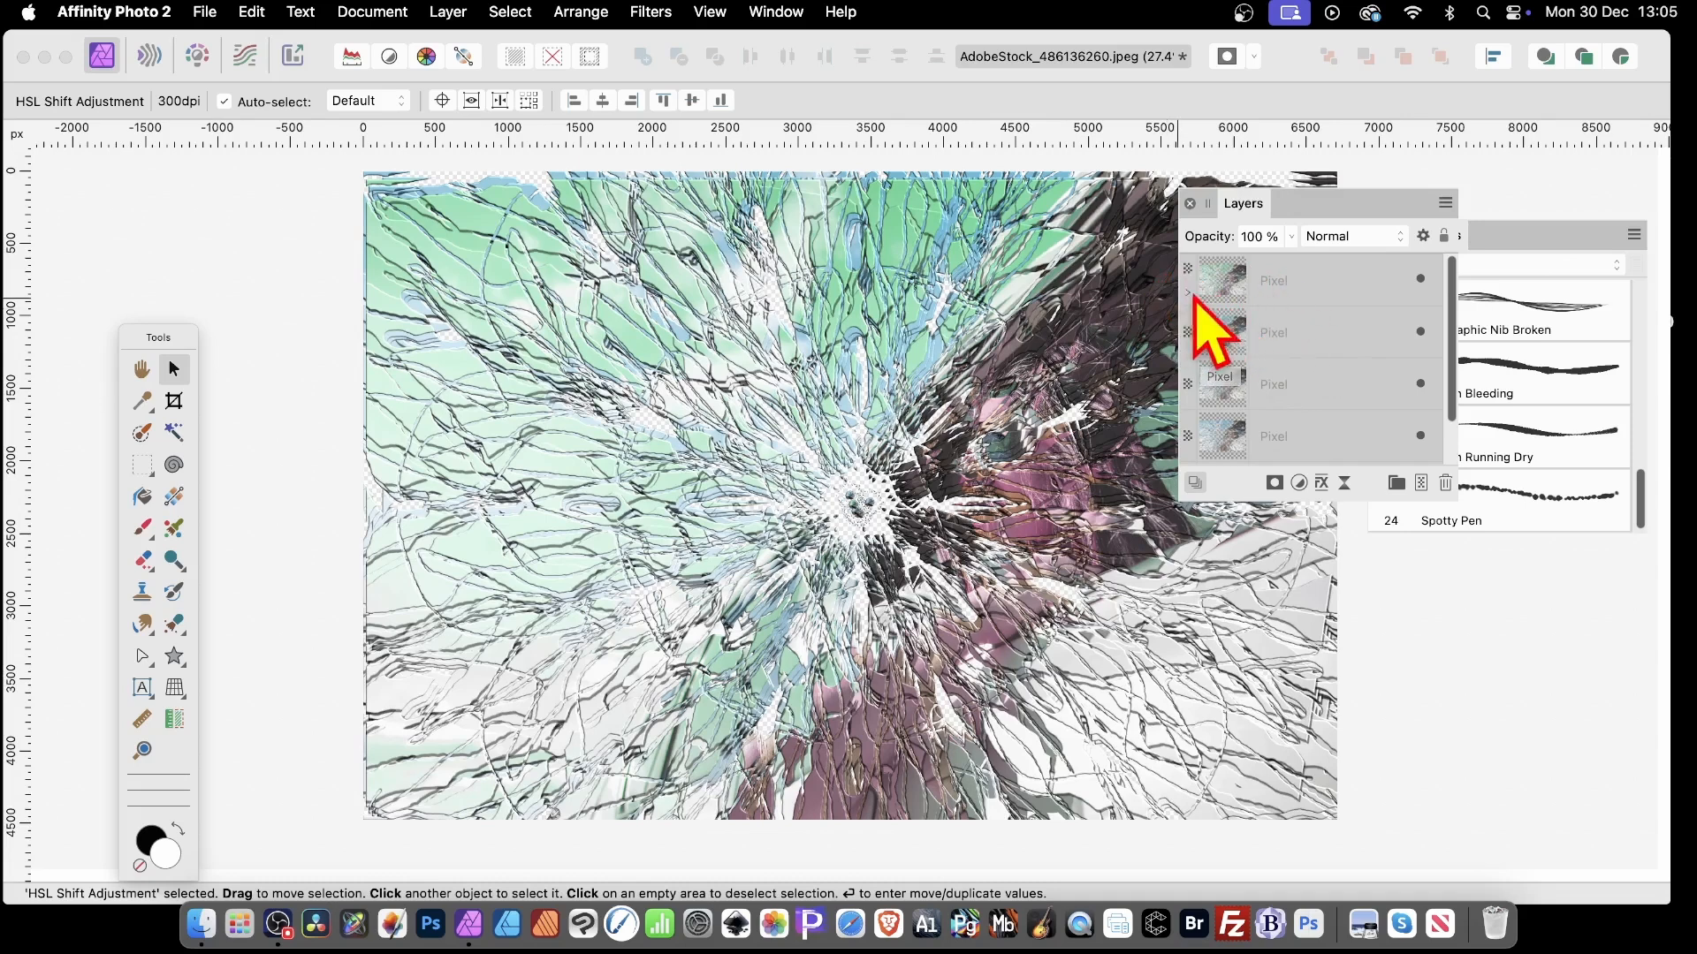
{"action": "left_click", "coordinate": [1187, 293]}
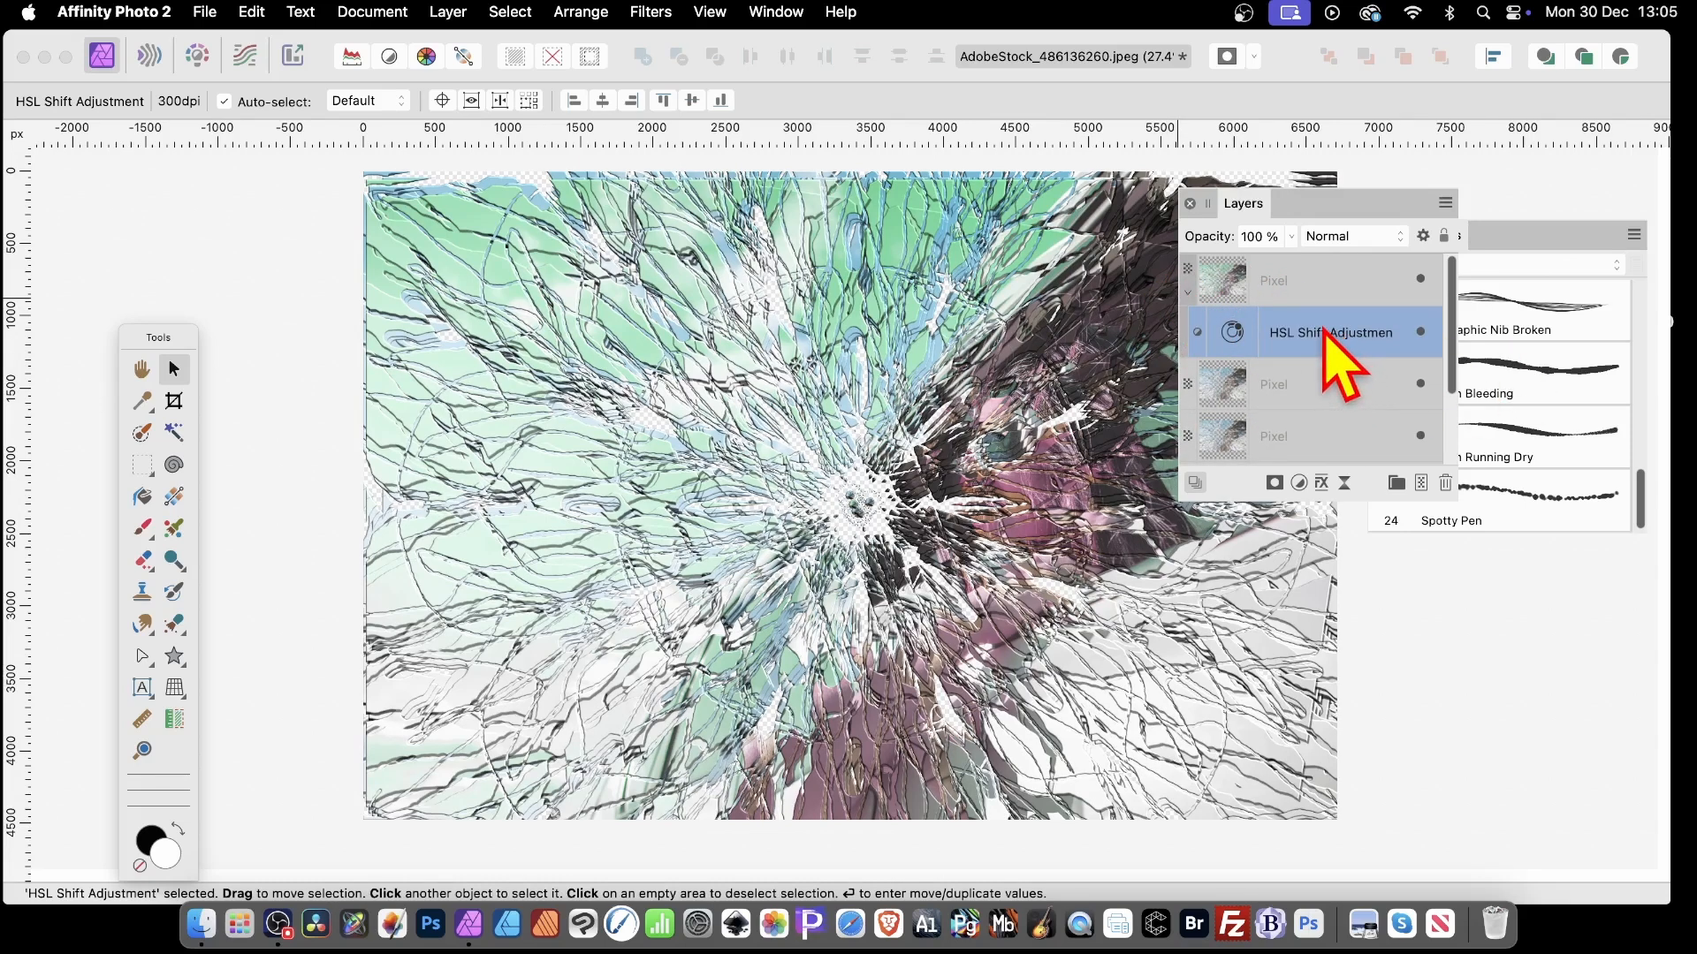
{"action": "left_click_drag", "start_coordinate": [1325, 332], "coordinate": [1320, 414]}
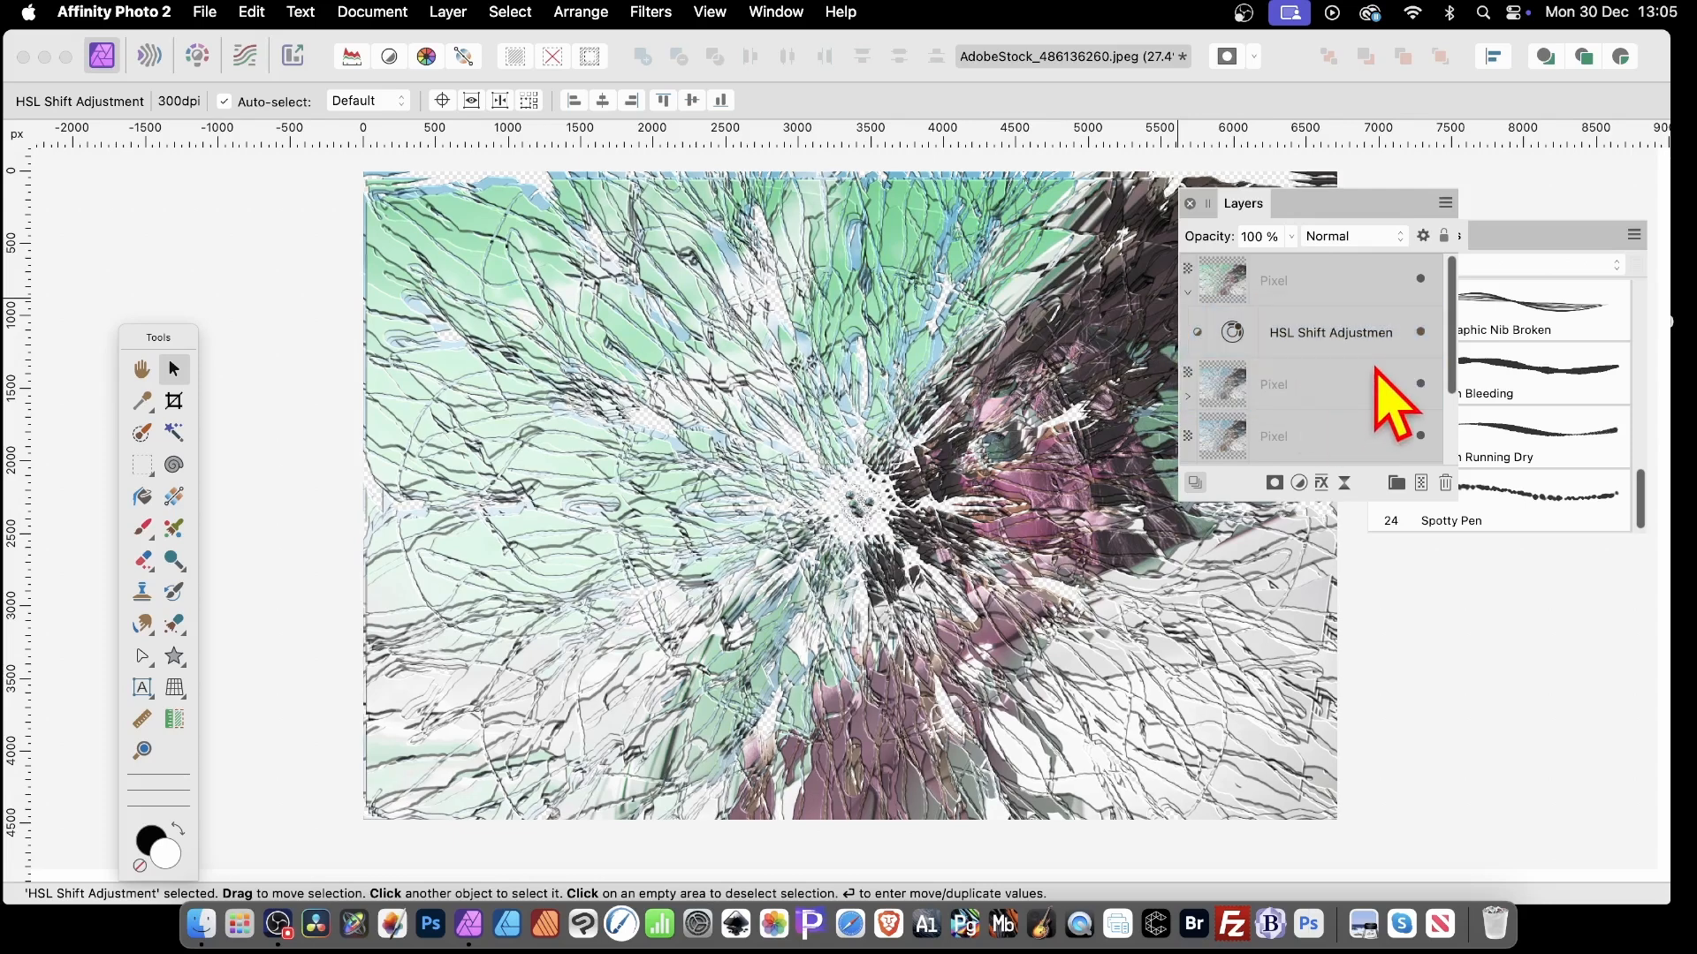
{"action": "left_click", "coordinate": [1188, 397]}
Set the hue shift of the copied HSL adjustment in the second Pixel layer to -154.9° and close its settings
{"action": "double_click", "coordinate": [1231, 433]}
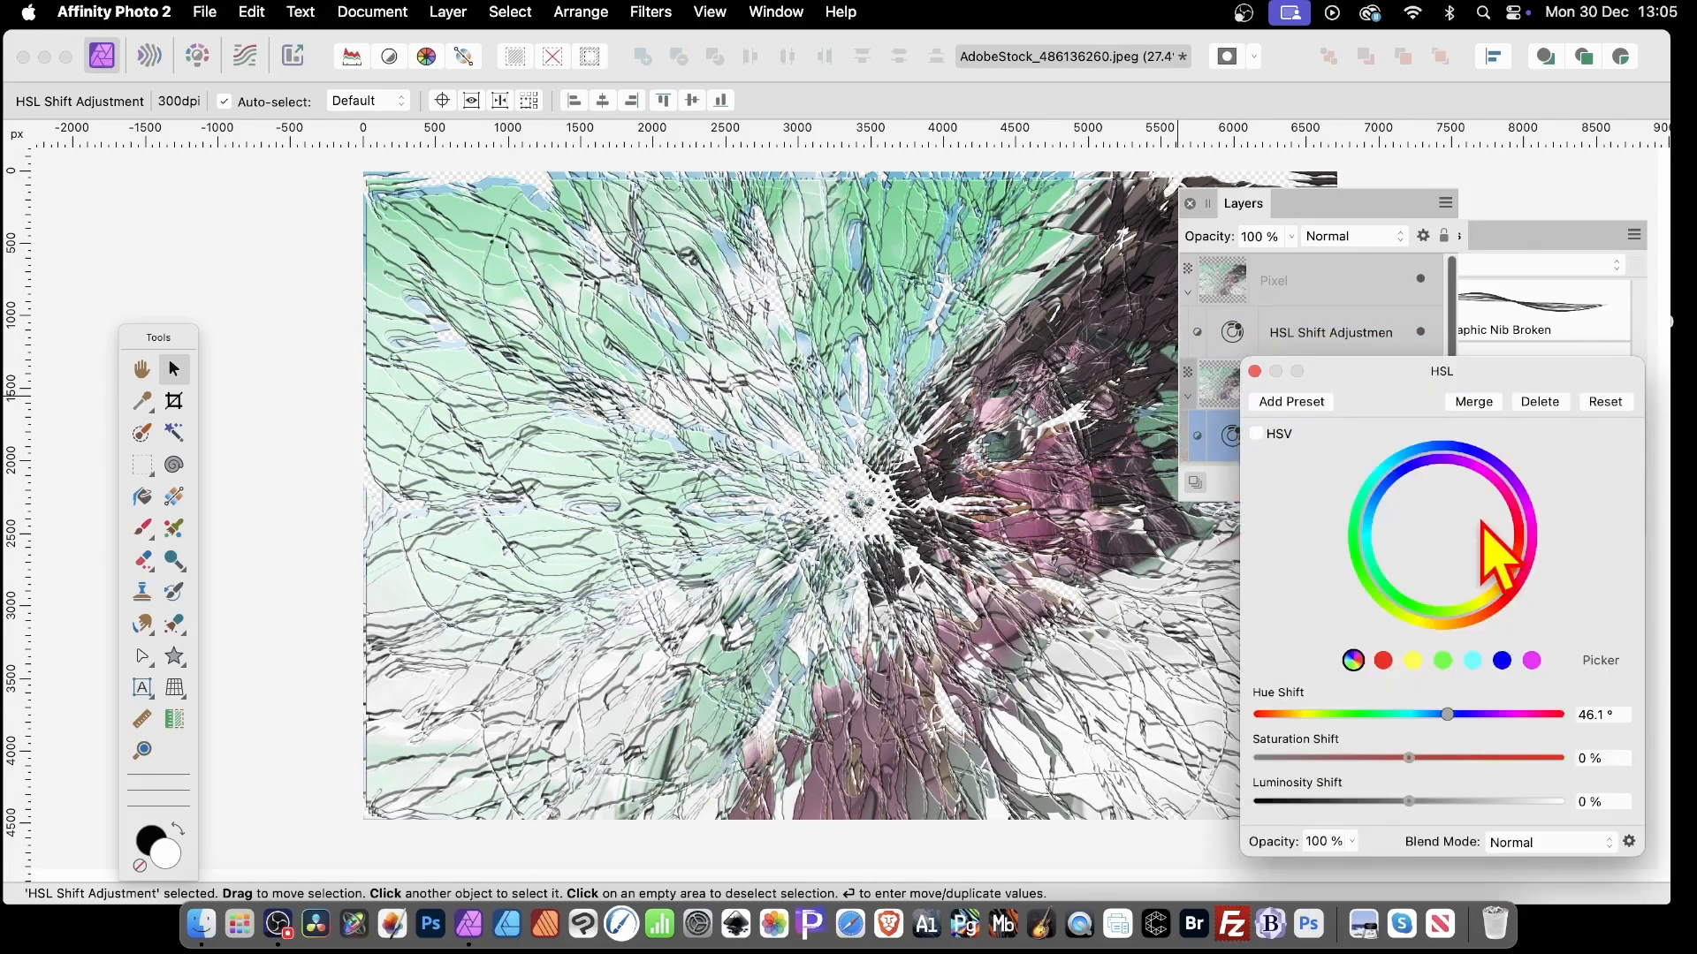
{"action": "left_click_drag", "start_coordinate": [1447, 714], "coordinate": [1280, 714]}
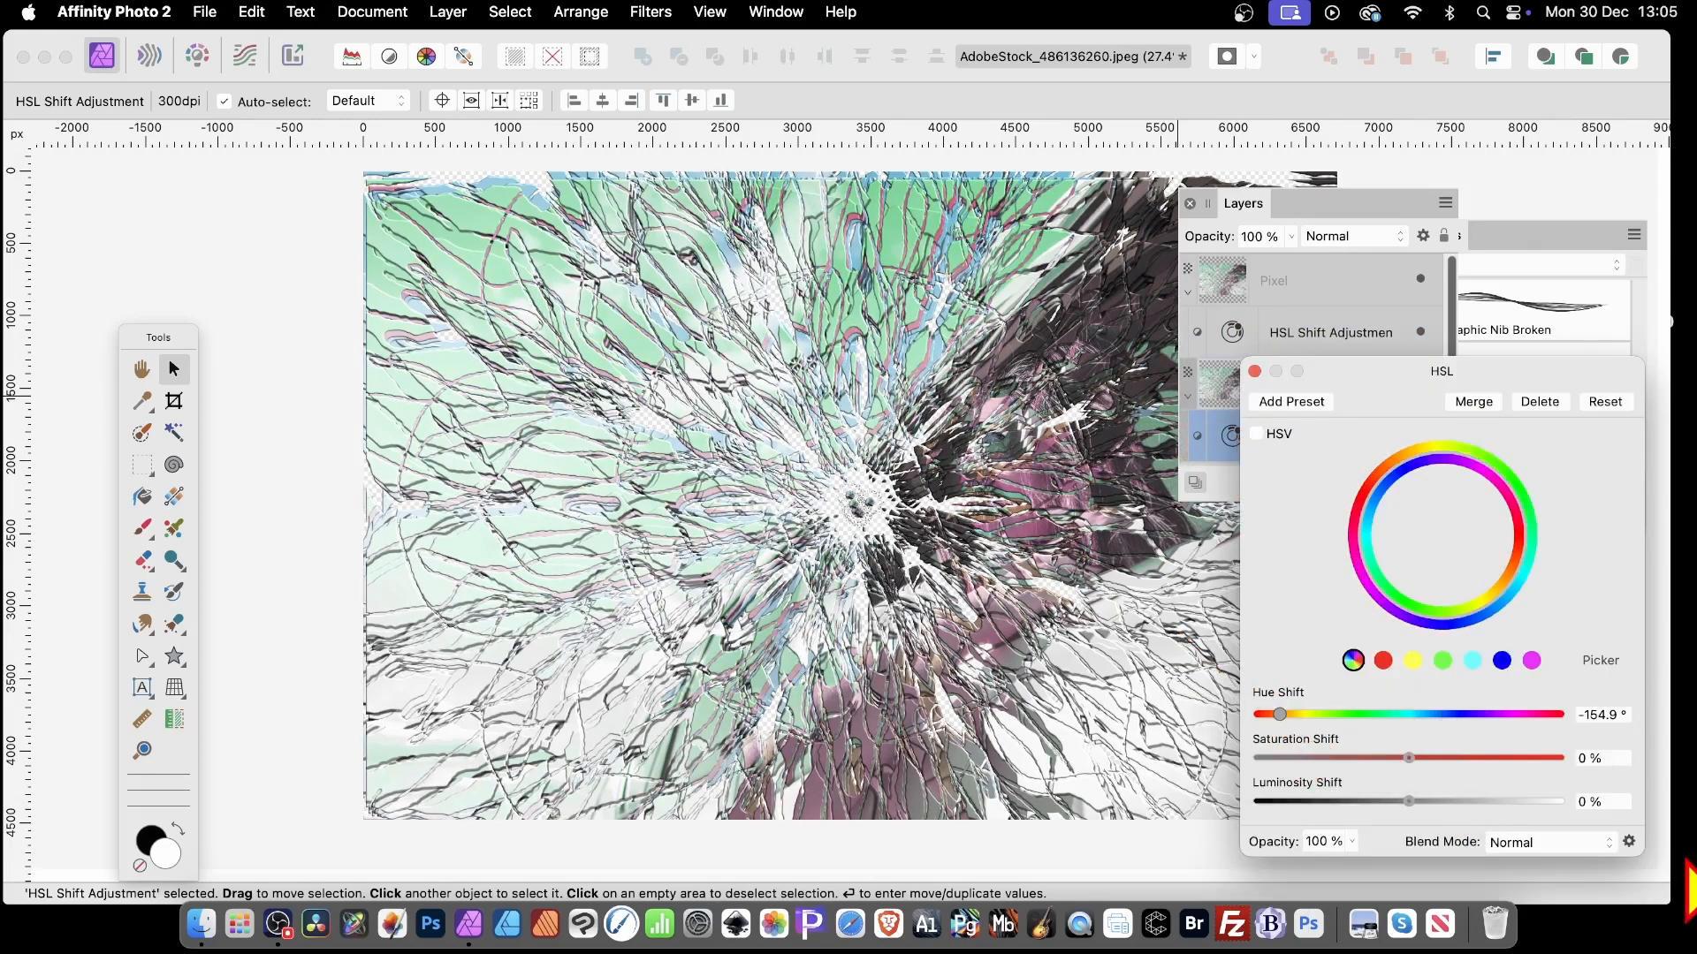
{"action": "left_click", "coordinate": [1254, 371]}
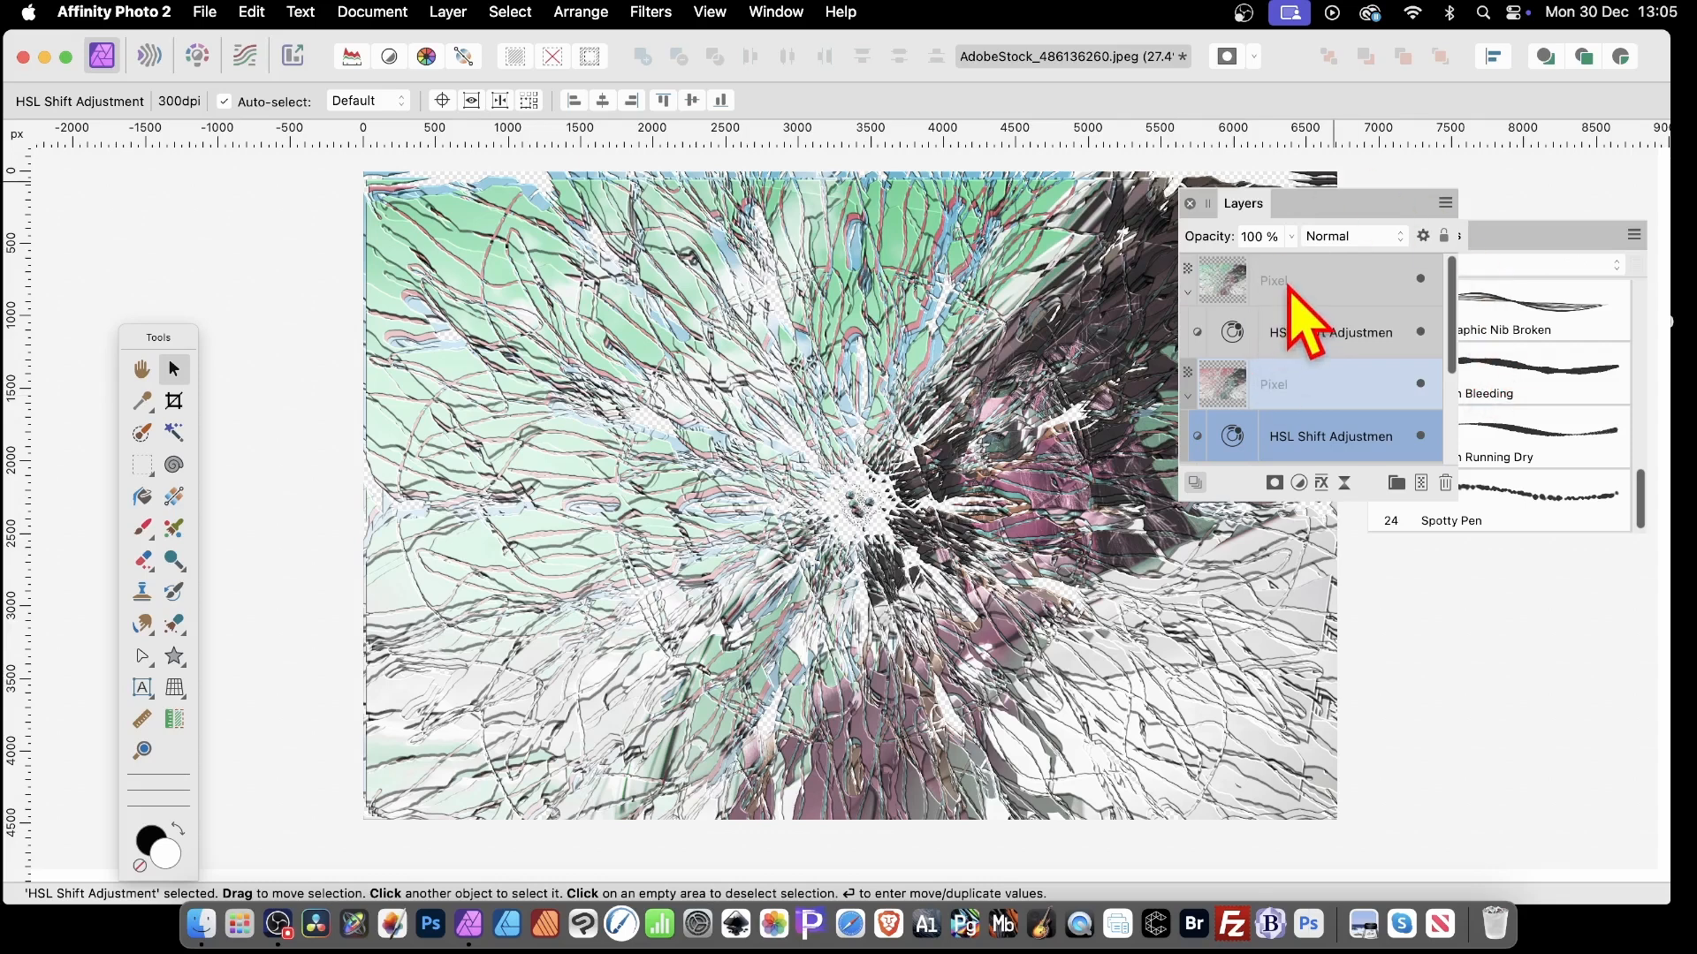
{"action": "left_click", "coordinate": [143, 560]}
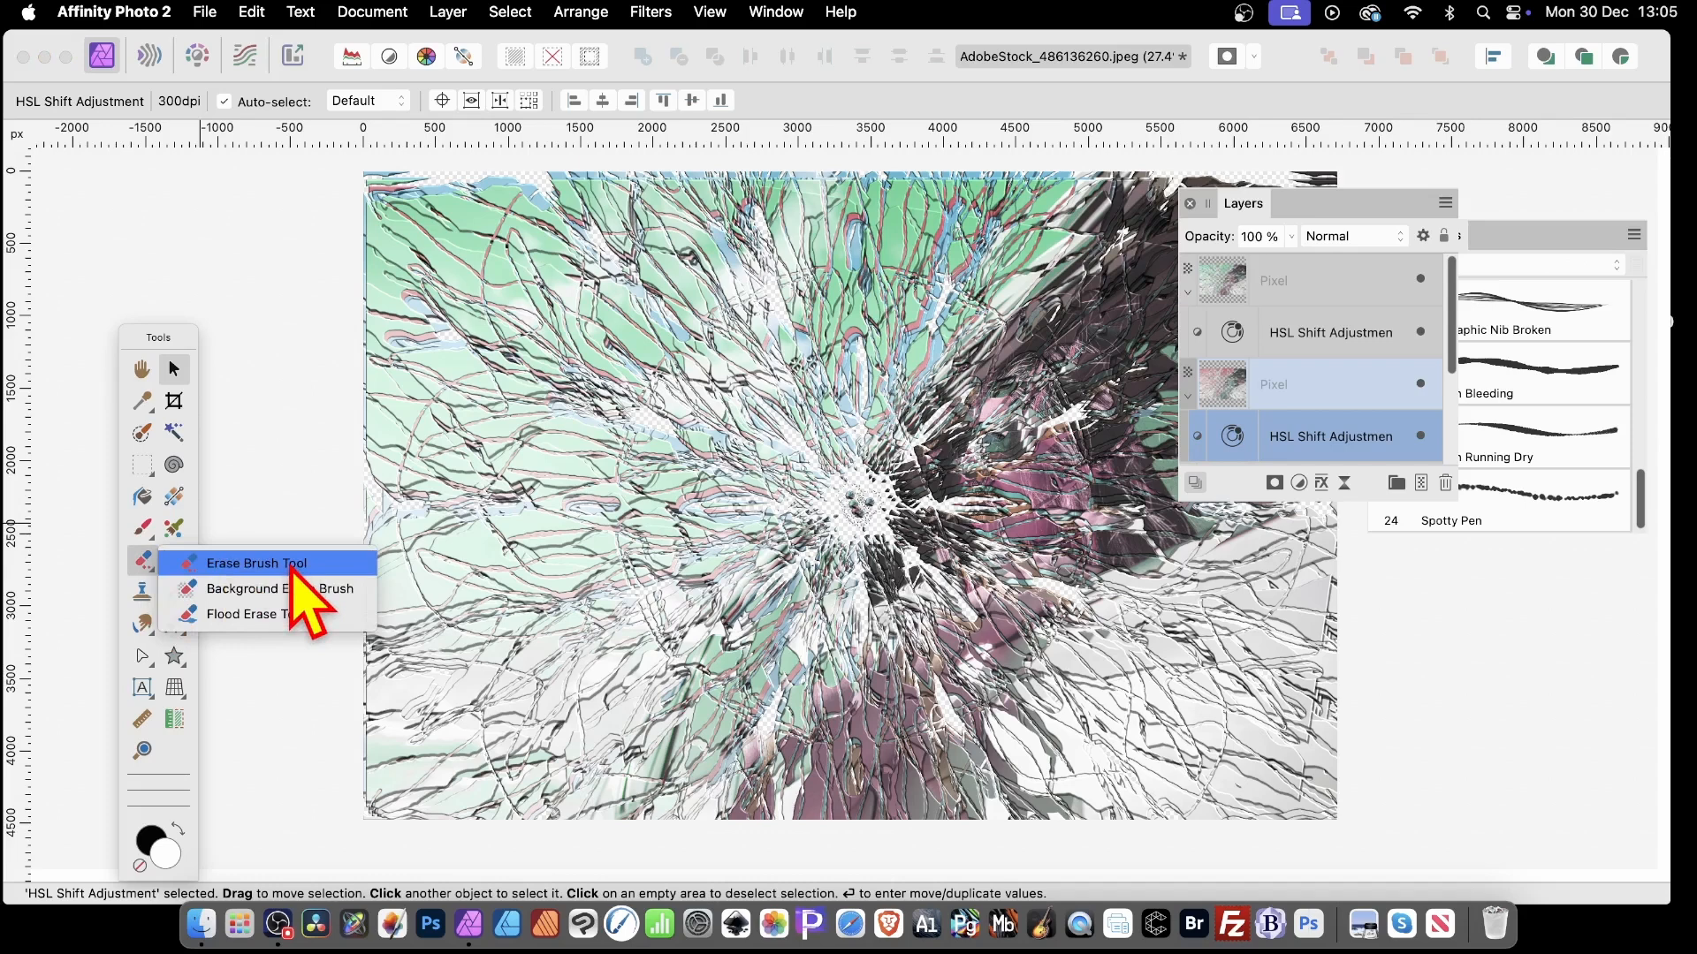
{"action": "left_click", "coordinate": [1273, 423]}
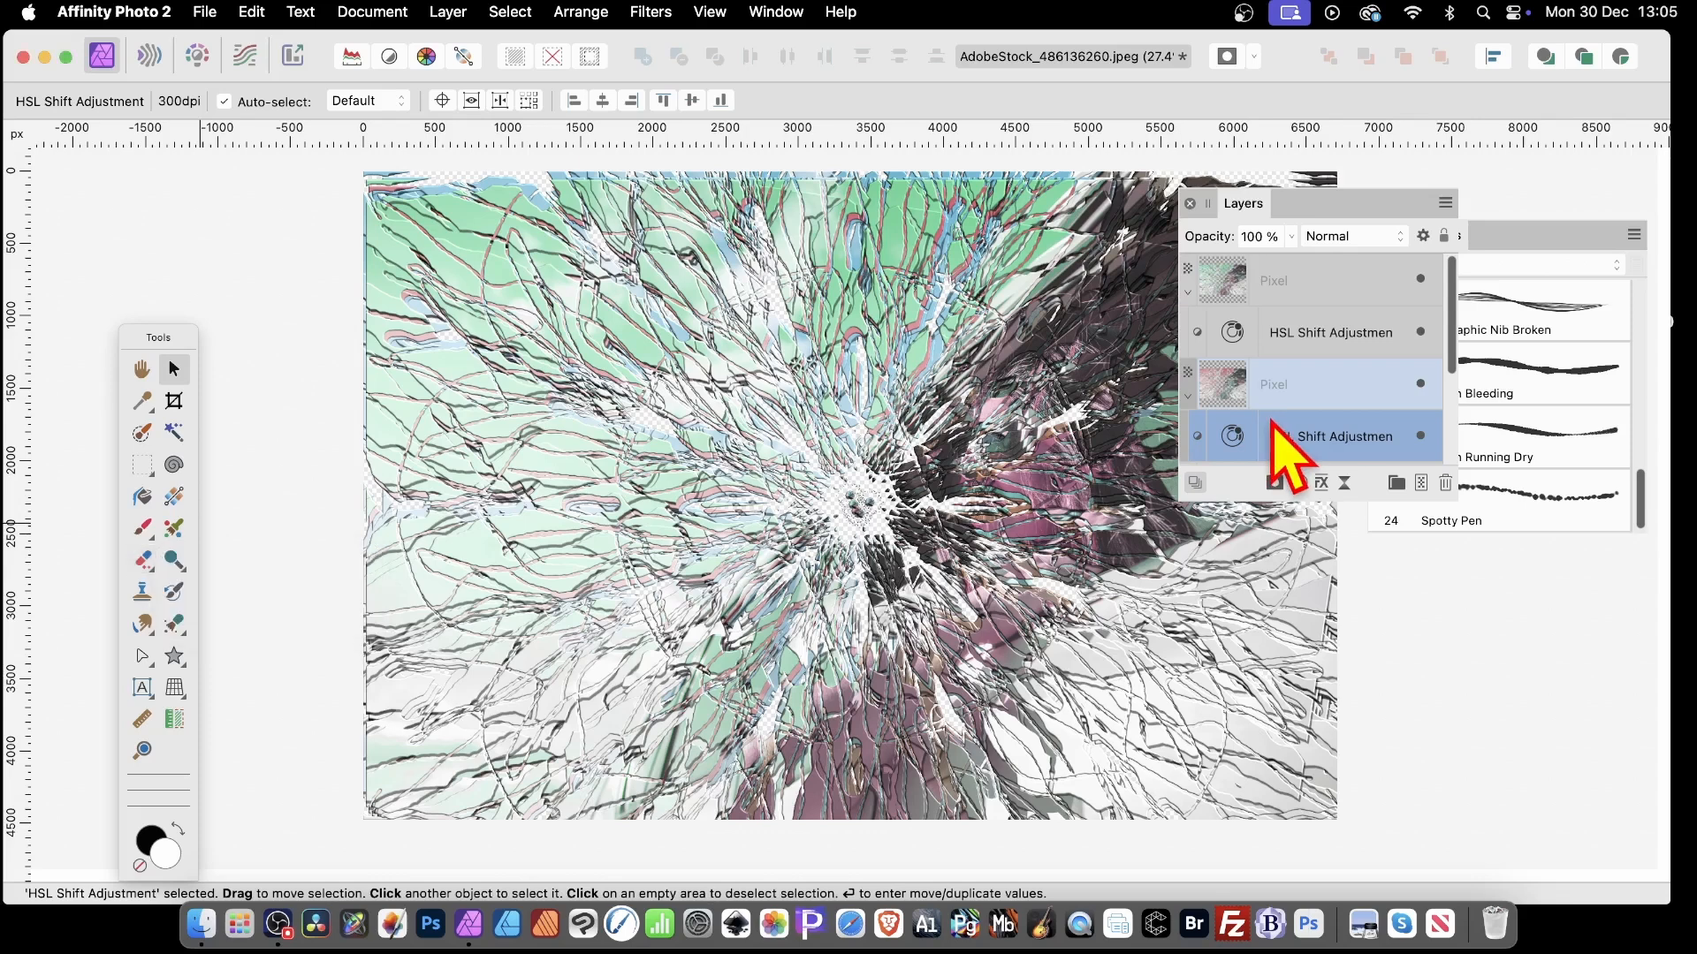